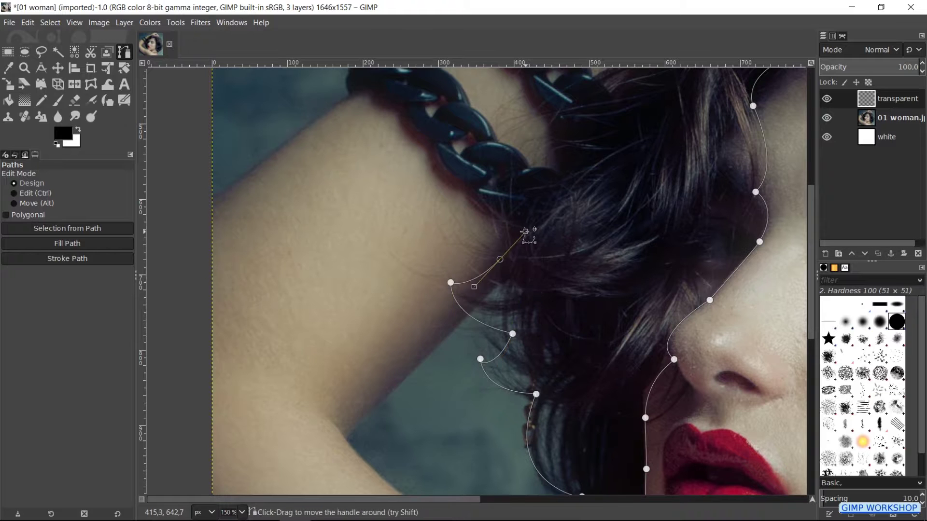
Step: Continue the hair outline path from beside the chain bracelet up the outer edge to the top of the head
drag(477, 263, 530, 251)
drag(501, 170, 539, 127)
drag(539, 127, 301, 372)
drag(378, 322, 401, 270)
drag(455, 241, 504, 221)
mouse_move(608, 175)
mouse_down()
mouse_move(717, 196)
mouse_move(609, 176)
mouse_up()
Step: Extend the outline path across the crown of the hair, following its edge beneath the hand and fingers
drag(610, 175, 350, 281)
drag(388, 282, 413, 267)
drag(502, 324, 513, 367)
click(654, 391)
drag(592, 370, 601, 349)
drag(731, 399, 508, 202)
click(542, 219)
Step: Trace the outline down the outer hair edge opposite the bracelet arm, curving slightly past the image border
drag(653, 359, 588, 152)
click(629, 316)
drag(608, 234, 596, 236)
drag(659, 435, 593, 283)
drag(568, 313, 484, 382)
drag(484, 382, 568, 313)
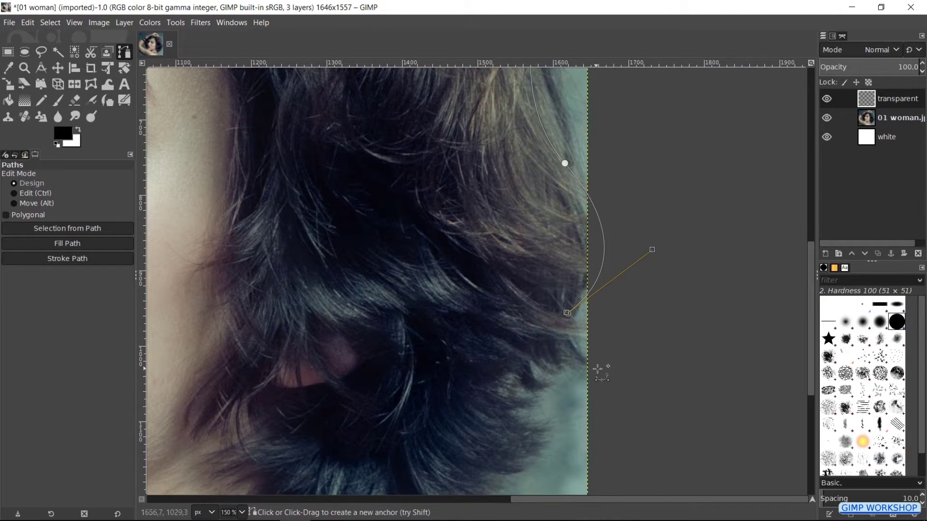
Step: Trace the pointed hair tips from the image border inward along the lower outer edge of the curls
drag(603, 368, 637, 380)
drag(523, 359, 506, 333)
click(673, 232)
drag(536, 417, 612, 246)
drag(632, 309, 674, 321)
click(584, 316)
drag(600, 345, 615, 348)
drag(526, 346, 520, 332)
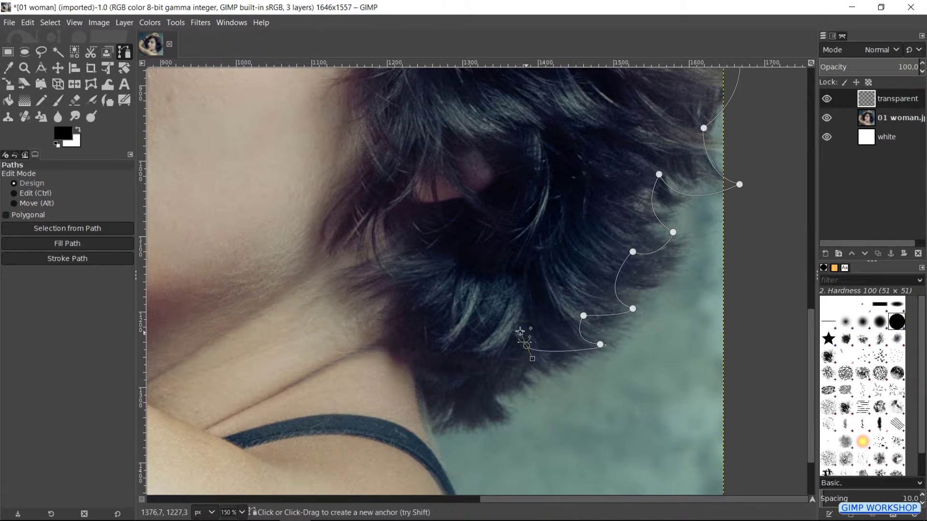
Step: Carry the outline around the lowest hair tips above the shoulder strap and up to the neck
mouse_move(509, 413)
mouse_down()
mouse_move(553, 489)
mouse_move(510, 414)
mouse_up()
drag(414, 391, 416, 356)
click(413, 362)
drag(395, 304, 485, 256)
drag(403, 307, 393, 328)
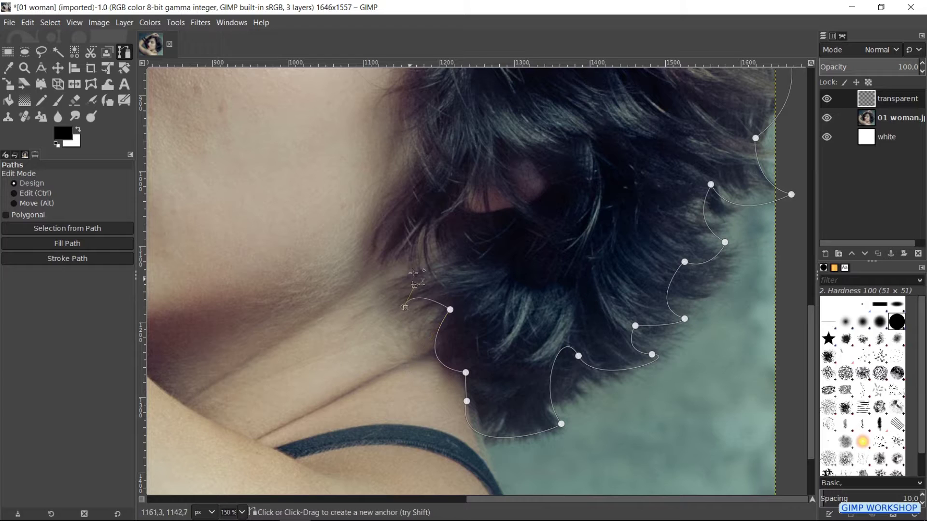
Step: Trace the inner hair edge from the neck past the jaw and up along the cheek
drag(417, 242, 447, 217)
drag(370, 288, 362, 304)
drag(408, 179, 455, 135)
drag(454, 135, 408, 180)
drag(407, 179, 364, 307)
click(372, 260)
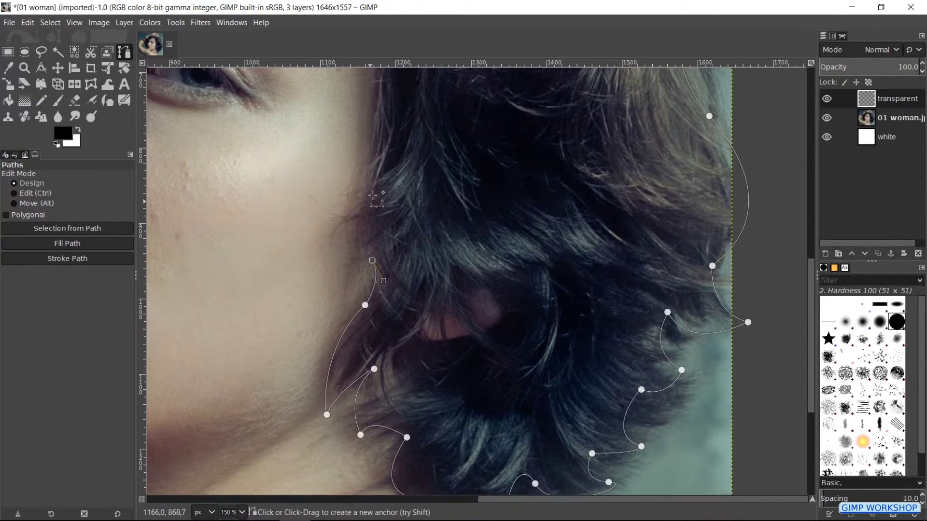
drag(376, 183, 387, 148)
drag(376, 183, 424, 378)
Step: Trace the hairline up past the temple and close the outline at its first anchor on the forehead parting
drag(425, 247, 547, 366)
mouse_move(542, 298)
mouse_down()
mouse_move(547, 257)
mouse_move(539, 297)
mouse_up()
drag(489, 224, 499, 173)
drag(498, 174, 488, 224)
drag(481, 187, 494, 175)
drag(494, 175, 484, 187)
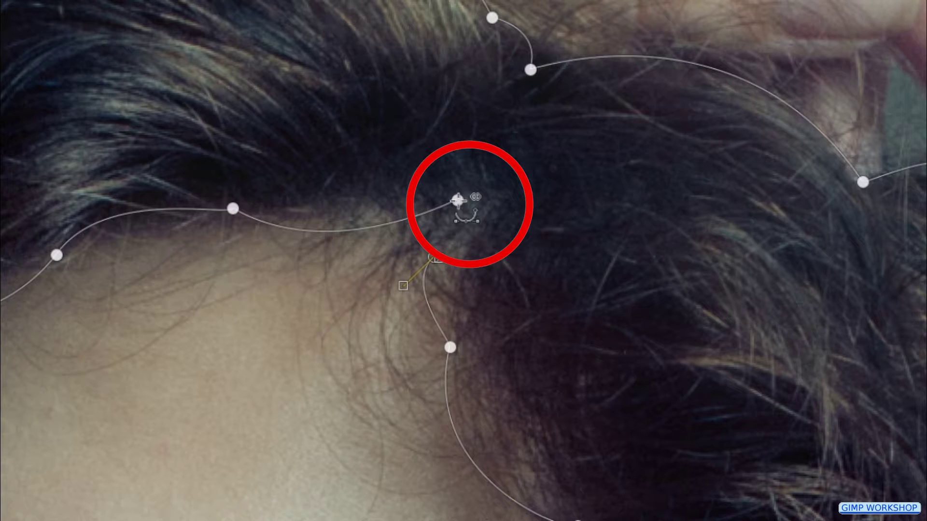
ctrl+click(457, 199)
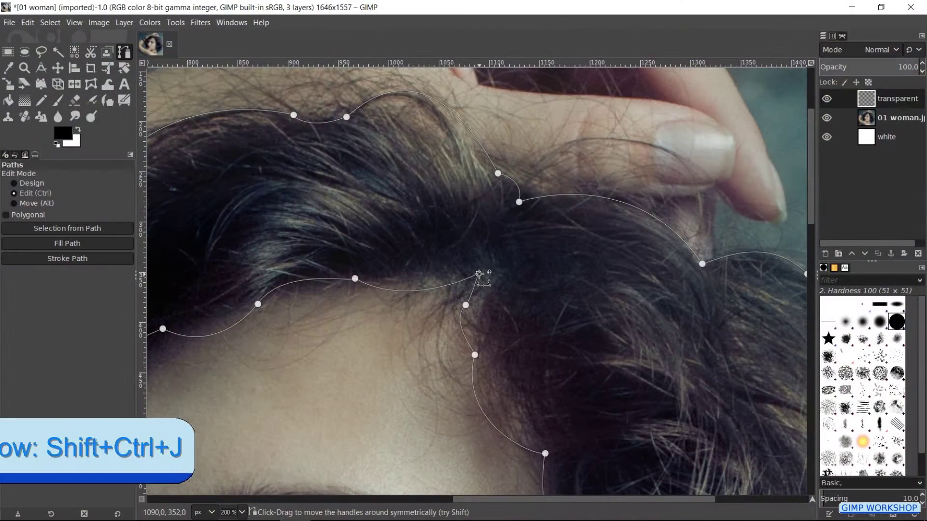
Step: Adjust the outline anchor where the hair meets the arm below the chin
key(shift+ctrl+j)
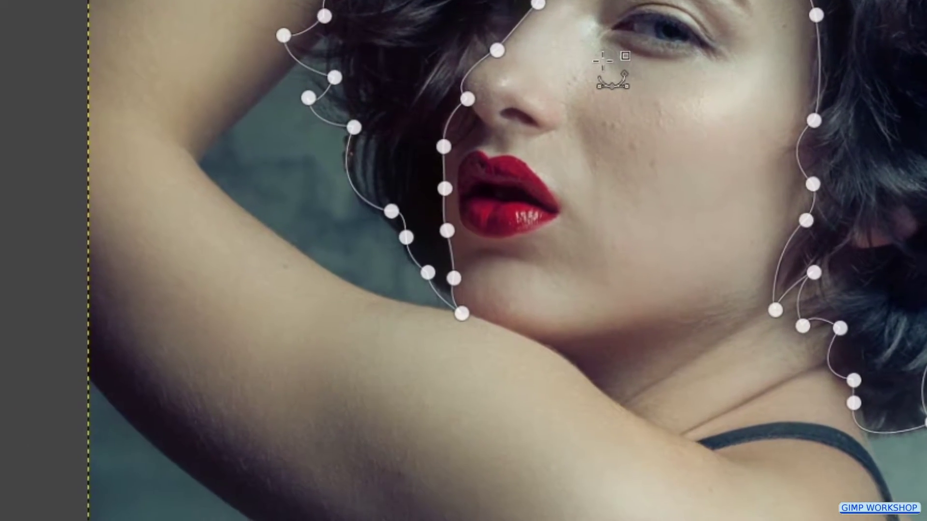
click(465, 307)
mouse_move(466, 305)
mouse_down()
mouse_move(480, 289)
mouse_move(417, 325)
mouse_move(471, 328)
mouse_move(479, 314)
mouse_move(471, 315)
mouse_up()
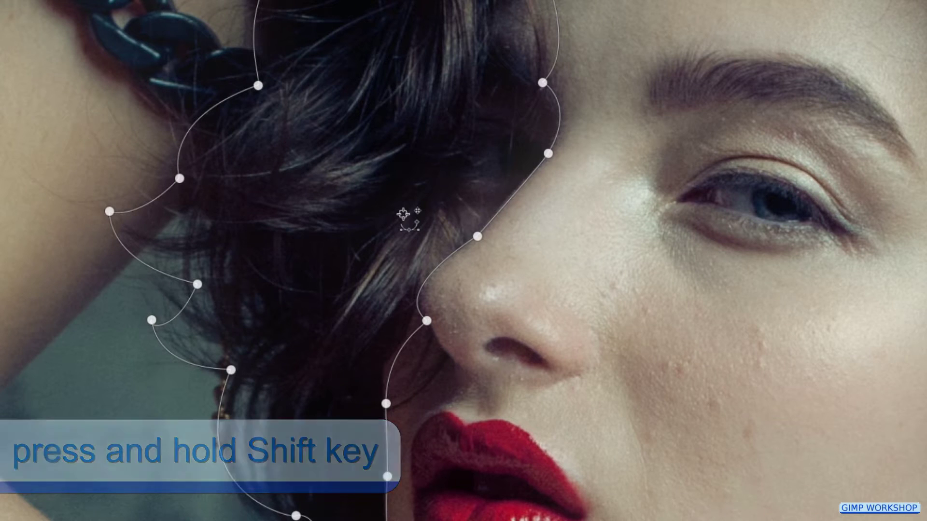
Step: Draw a separate open curve inside the hair beside the nose, following a strand toward the outer edge
shift+click(404, 214)
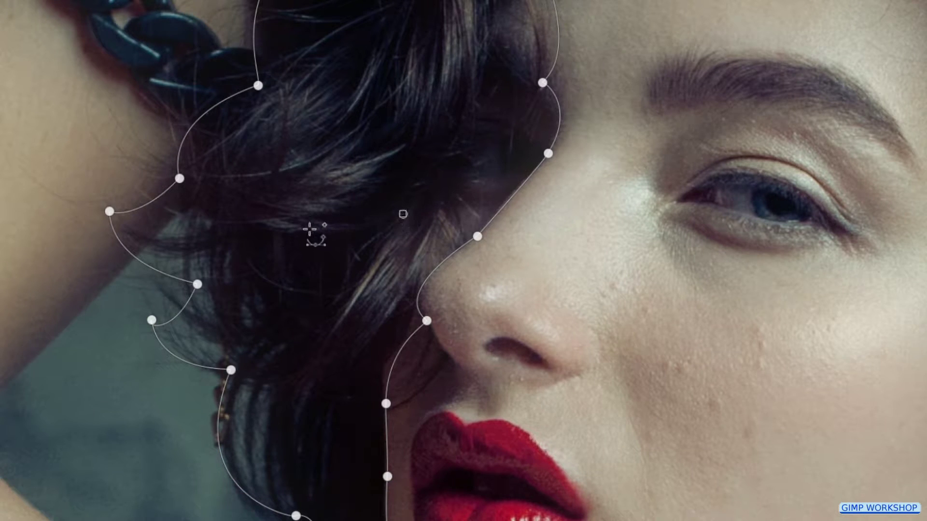
mouse_move(289, 232)
mouse_down()
mouse_move(229, 203)
mouse_move(281, 226)
mouse_up()
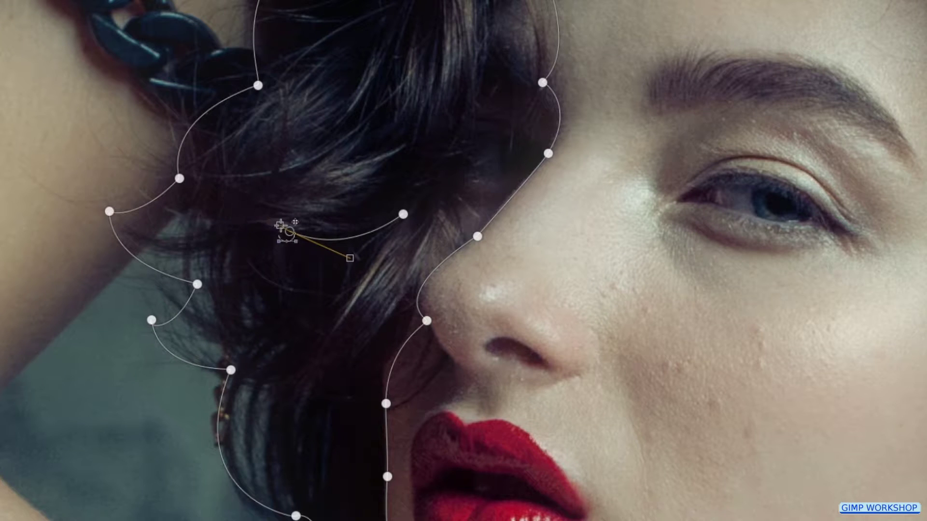
mouse_move(205, 243)
mouse_down()
mouse_move(202, 261)
mouse_move(202, 244)
mouse_up()
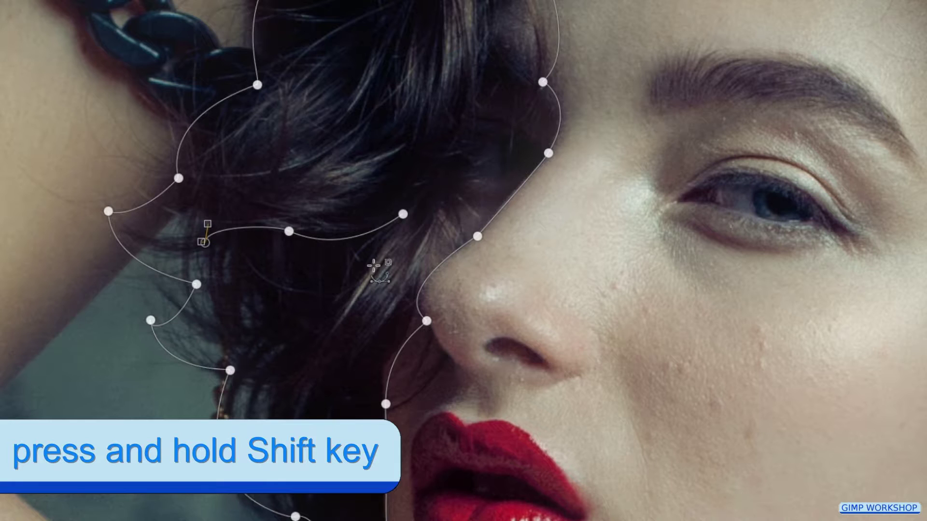
Step: Add three more separate strand curves in the dark hair beside the nose and lips
mouse_move(334, 311)
mouse_down()
mouse_move(291, 333)
mouse_move(327, 316)
mouse_up()
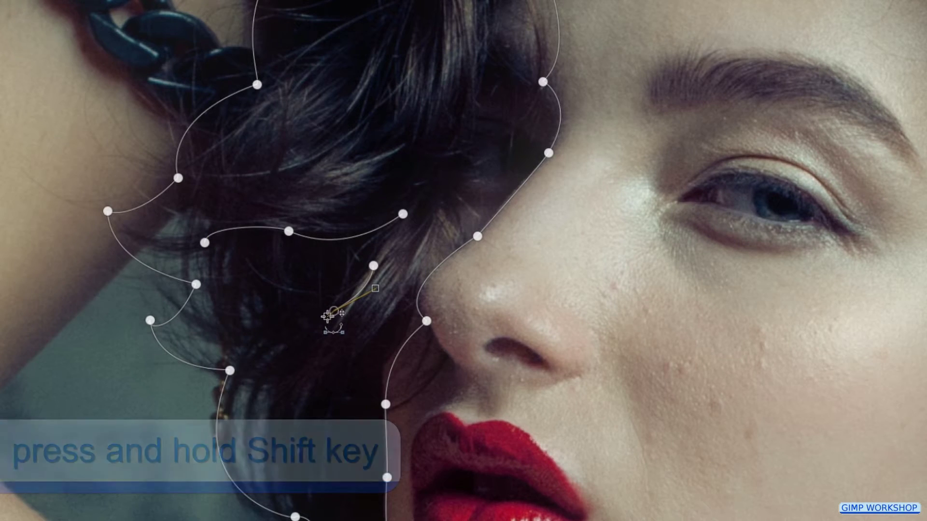
mouse_move(329, 353)
mouse_down()
mouse_move(292, 368)
mouse_move(325, 357)
mouse_up()
mouse_move(292, 420)
mouse_down()
mouse_move(299, 465)
mouse_move(292, 421)
mouse_up()
shift+click(334, 389)
mouse_move(311, 463)
mouse_down()
mouse_move(323, 492)
mouse_move(312, 465)
mouse_up()
drag(334, 500, 334, 519)
drag(335, 519, 338, 502)
Step: Draw a long strand curve from beside the forehead down and outward toward the bracelet side of the hair
scroll(387, 164, up, 3)
shift+click(404, 121)
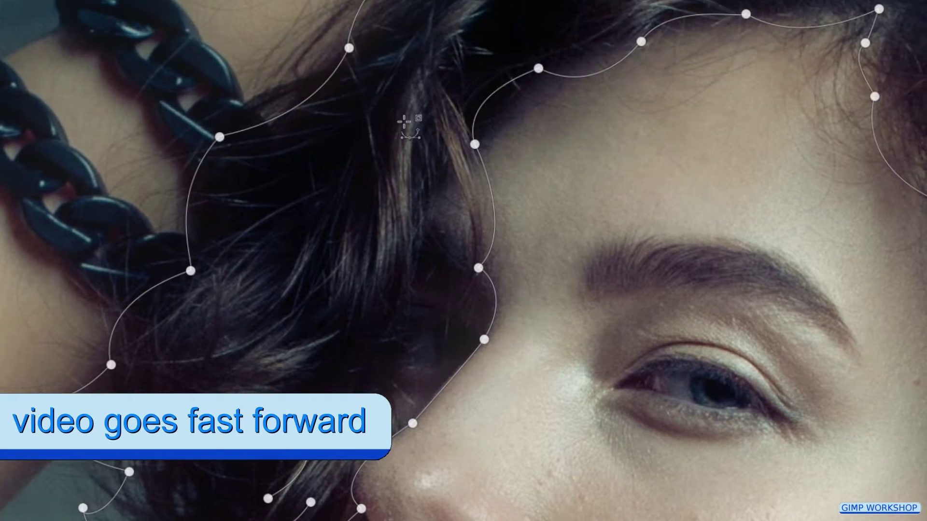
drag(409, 231, 433, 285)
drag(433, 284, 411, 244)
drag(378, 297, 334, 328)
drag(333, 328, 373, 300)
mouse_move(250, 356)
mouse_down()
mouse_move(240, 390)
mouse_move(249, 357)
mouse_up()
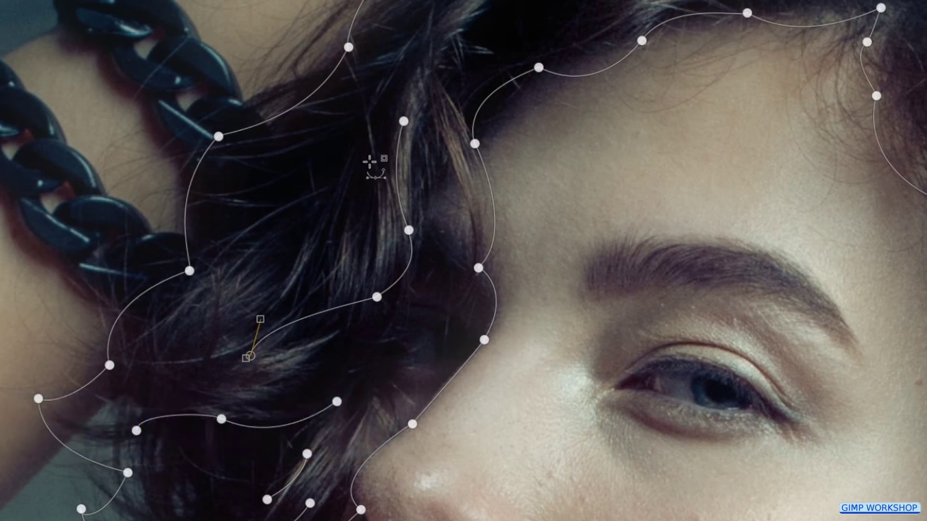
Step: Add a parallel strand curve next to the long one, and another in the hair above it
shift+click(370, 161)
drag(367, 215, 366, 240)
drag(321, 267, 297, 277)
drag(269, 294, 263, 304)
scroll(313, 239, up, 5)
shift+click(406, 273)
drag(377, 323, 291, 383)
Step: Draw three arched strand curves, one above another, in the swept hair above the forehead
scroll(636, 272, right, 3)
shift+click(564, 264)
mouse_move(435, 247)
mouse_down()
mouse_move(366, 276)
mouse_move(358, 302)
mouse_up()
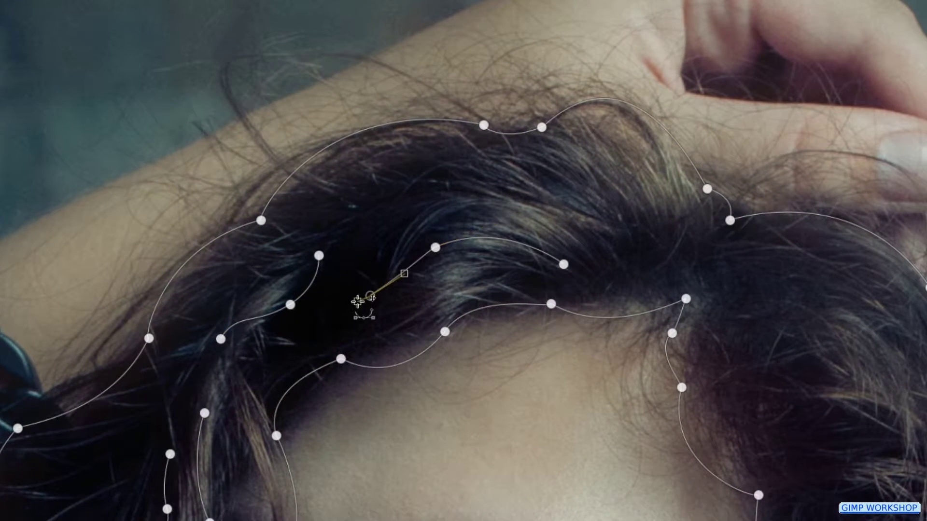
shift+click(580, 224)
drag(502, 196, 440, 219)
drag(416, 220, 341, 228)
shift+click(648, 221)
shift+click(648, 221)
drag(548, 159, 493, 189)
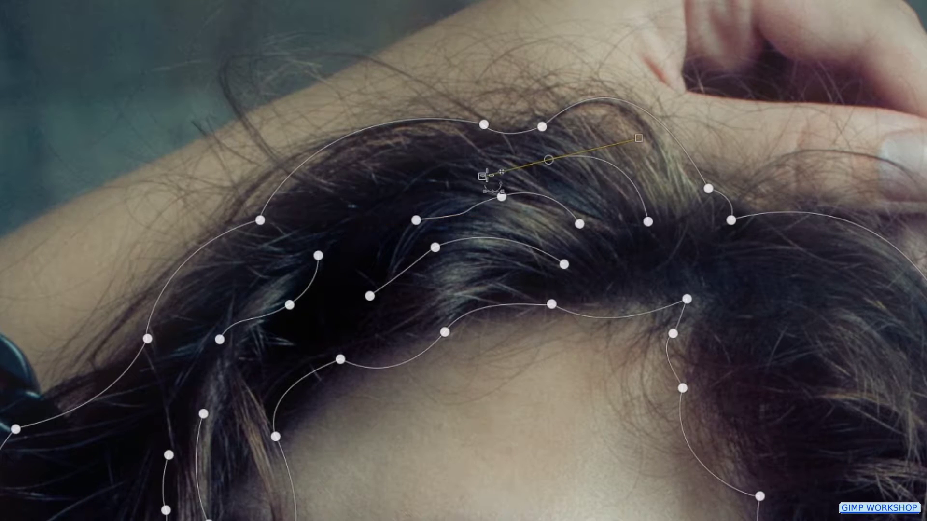
Step: Draw two parallel strand curves beyond the parting below the fingers, and a wavy one beneath them near the temple
scroll(374, 182, right, 3)
scroll(374, 182, down, 1)
shift+click(370, 179)
drag(524, 261, 569, 331)
drag(608, 355, 643, 372)
shift+click(448, 158)
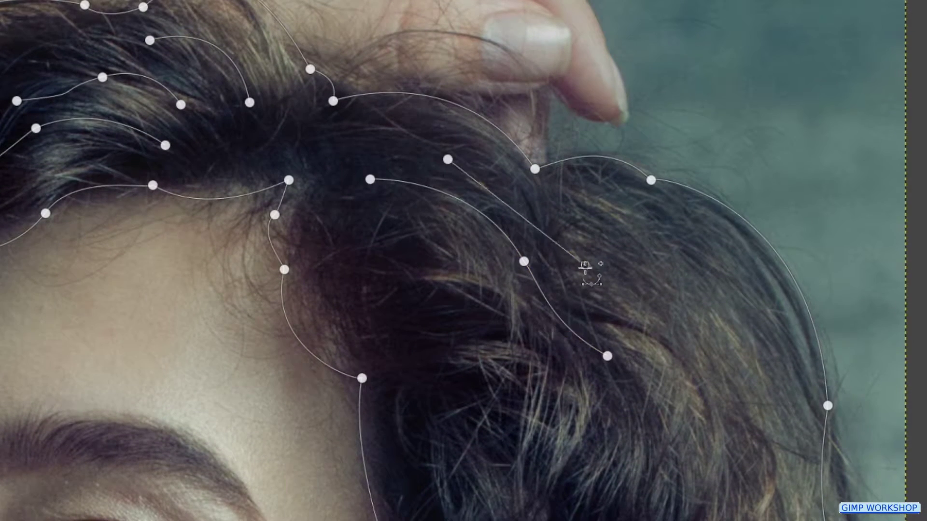
drag(585, 266, 569, 268)
click(648, 322)
shift+click(387, 279)
click(433, 337)
mouse_move(550, 360)
mouse_down()
mouse_move(543, 393)
mouse_move(555, 365)
mouse_up()
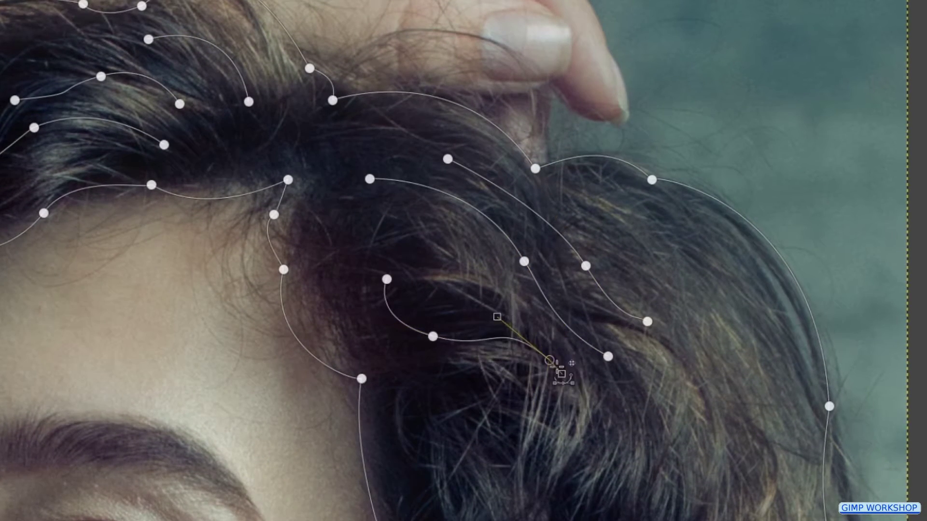
Step: Draw two long wavy strand curves running down through the hair beside the eye and cheek
scroll(454, 198, down, 4)
scroll(454, 198, right, 1)
shift+click(443, 199)
drag(402, 273, 387, 288)
drag(386, 453, 397, 460)
scroll(407, 441, down, 4)
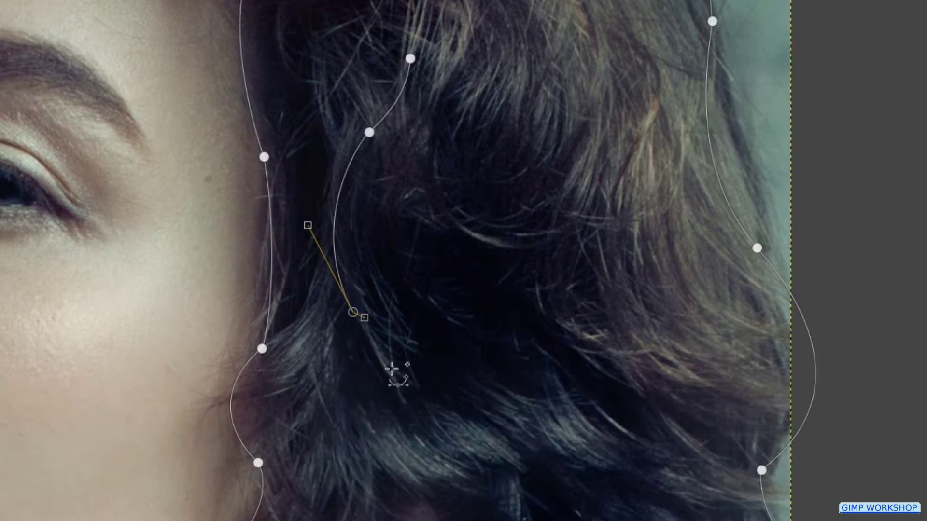
drag(345, 384, 333, 406)
shift+click(430, 117)
drag(392, 205, 386, 227)
drag(407, 287, 426, 308)
drag(389, 267, 379, 256)
drag(437, 331, 434, 354)
Step: Draw two downward strand curves in the lighter hair near the outer edge by the image border
scroll(531, 137, up, 4)
shift+click(546, 213)
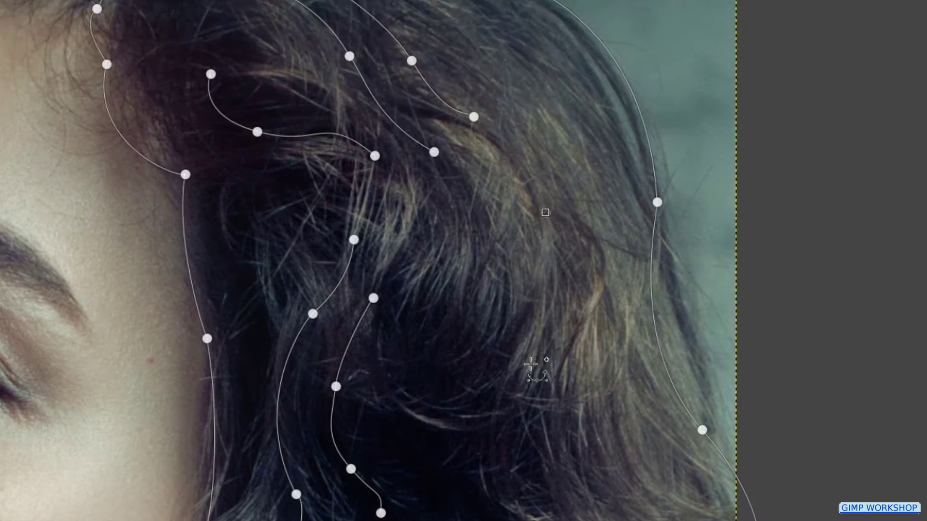
drag(530, 364, 481, 444)
scroll(481, 444, down, 3)
drag(510, 393, 550, 447)
shift+click(528, 188)
drag(511, 273, 525, 304)
drag(539, 364, 584, 400)
Step: Add three short strand curves in the lower curls between the ear and the outer hair edge
scroll(584, 400, down, 8)
scroll(585, 400, left, 2)
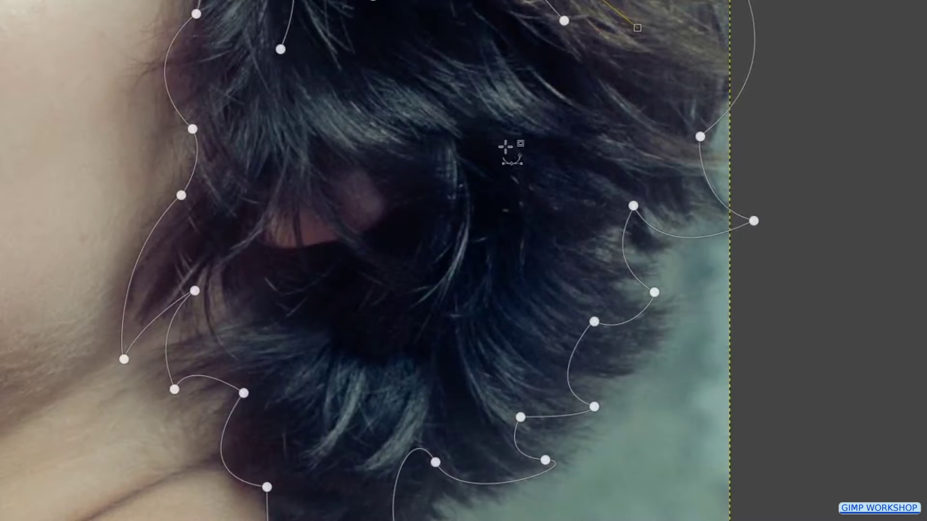
shift+click(495, 123)
drag(546, 174, 590, 196)
shift+click(479, 182)
drag(532, 243, 579, 261)
shift+click(463, 265)
drag(511, 372, 548, 395)
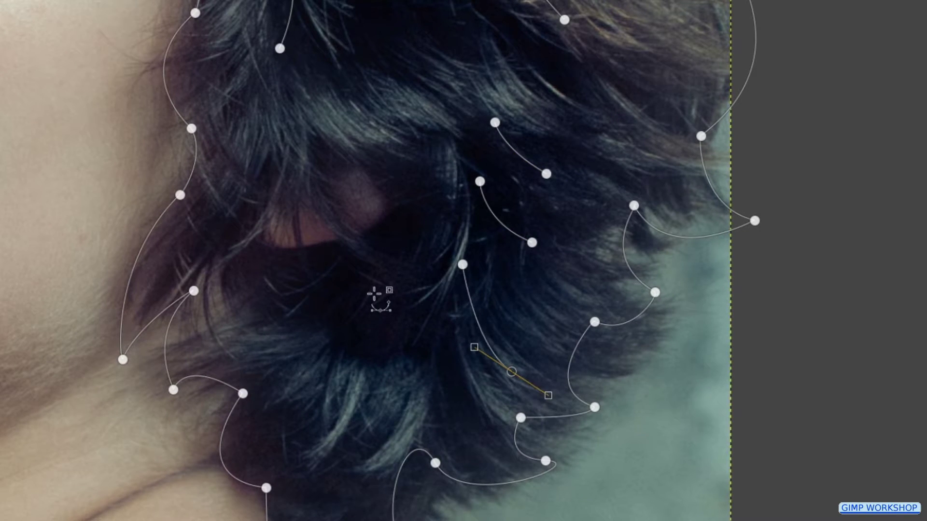
Step: Add two strand curves in the hair below the ear and one curving down beside the ear
shift+click(374, 294)
drag(363, 341, 318, 389)
drag(319, 428, 311, 429)
click(275, 449)
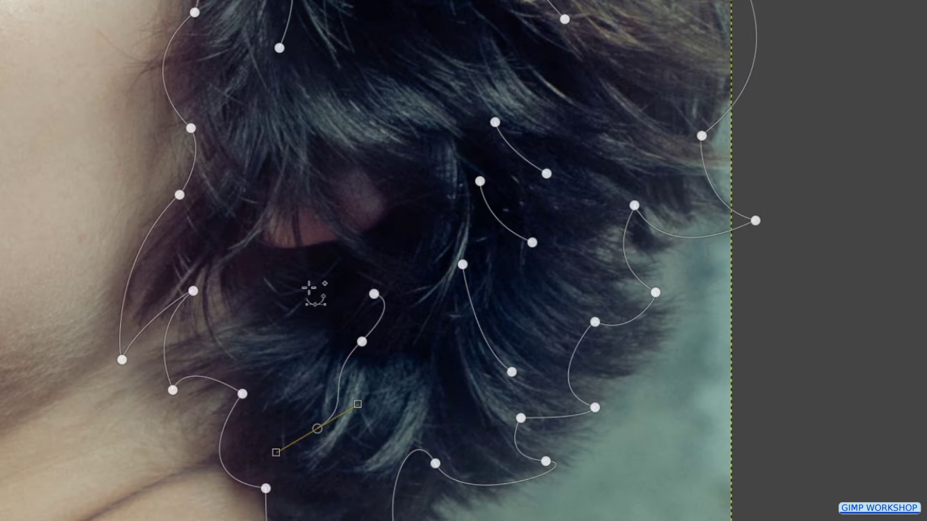
shift+click(314, 292)
click(302, 377)
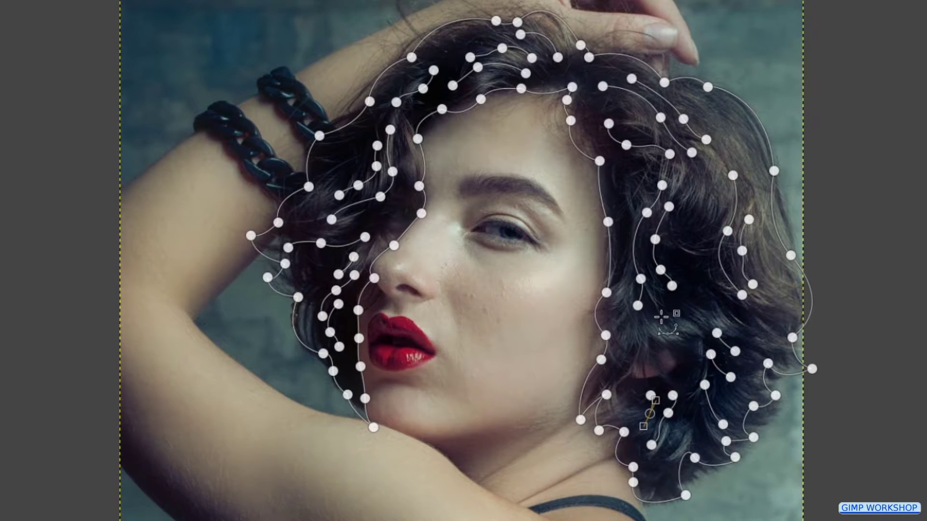
shift+click(661, 317)
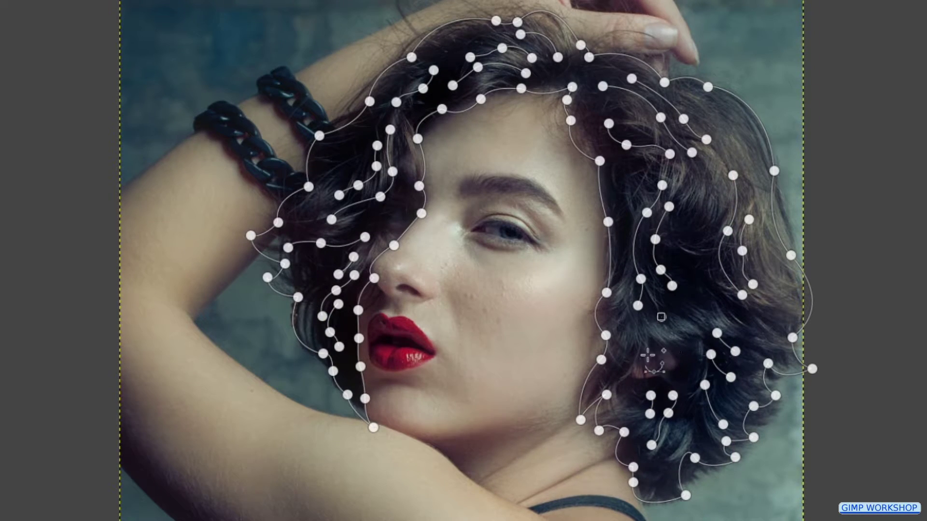
mouse_move(648, 355)
mouse_down()
mouse_move(628, 372)
mouse_move(626, 405)
mouse_up()
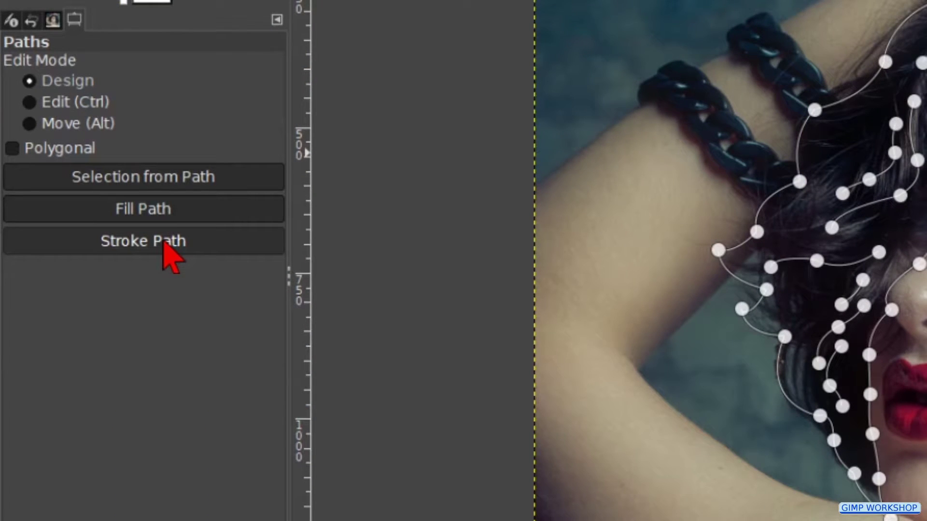
Step: Stroke the hair path with the Ink paint tool and emulated brush dynamics, toggling the 01 woman layer's visibility to check the lines
click(163, 242)
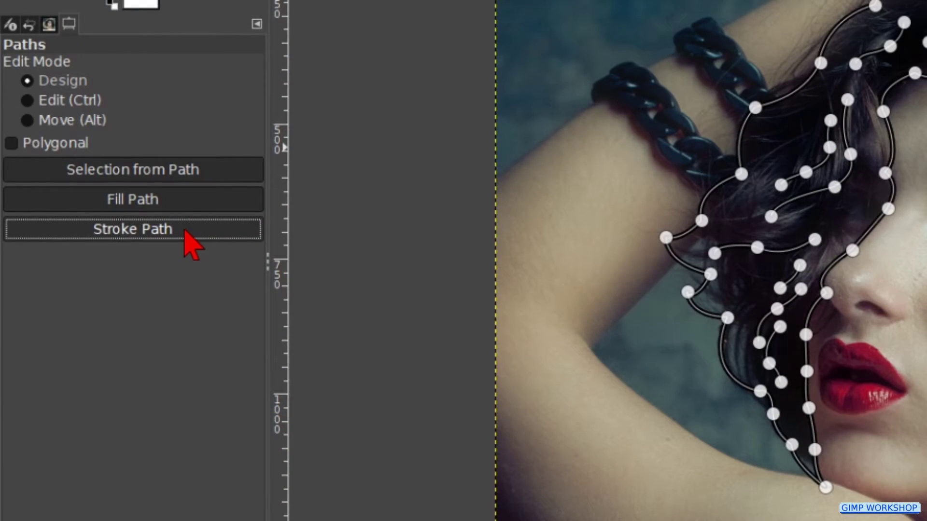
click(185, 231)
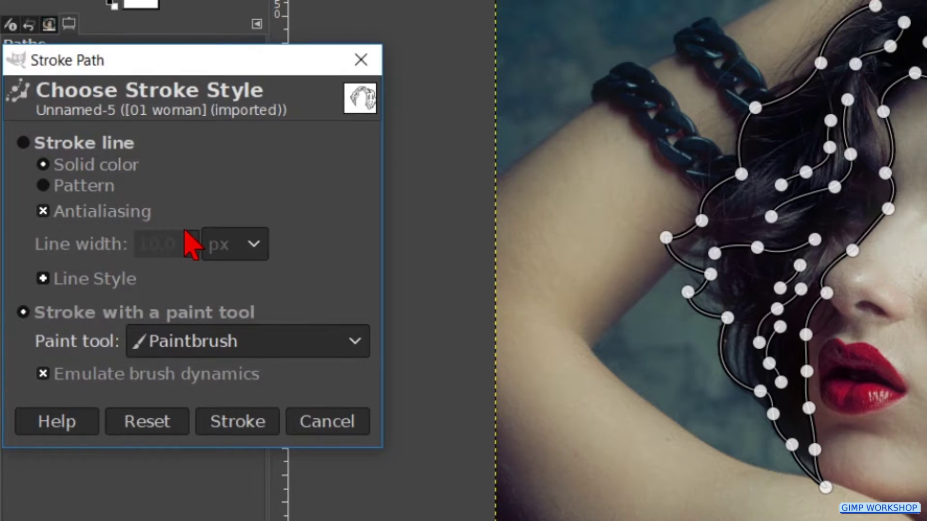
click(308, 343)
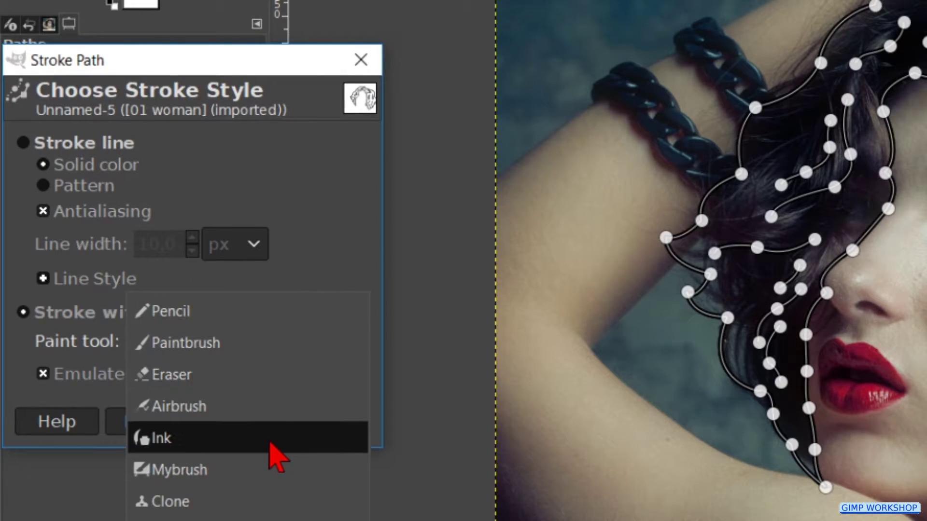
click(271, 444)
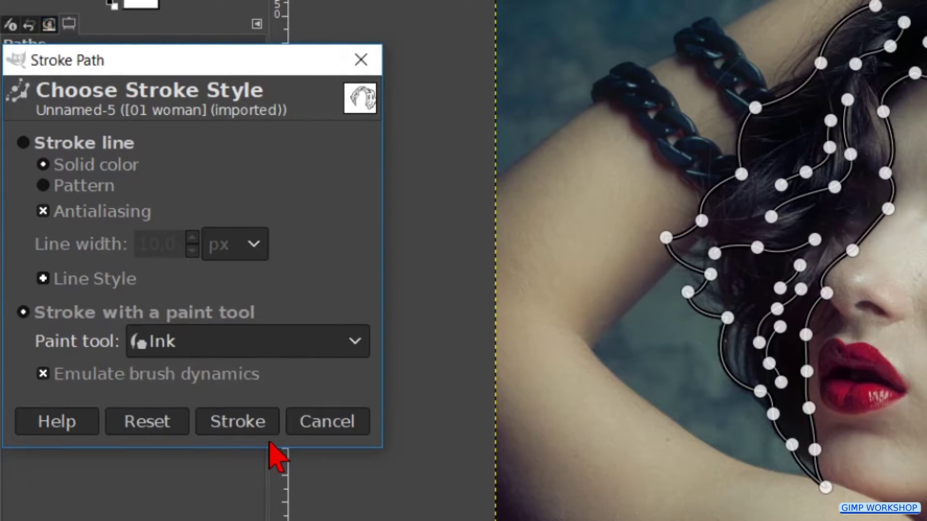
click(250, 422)
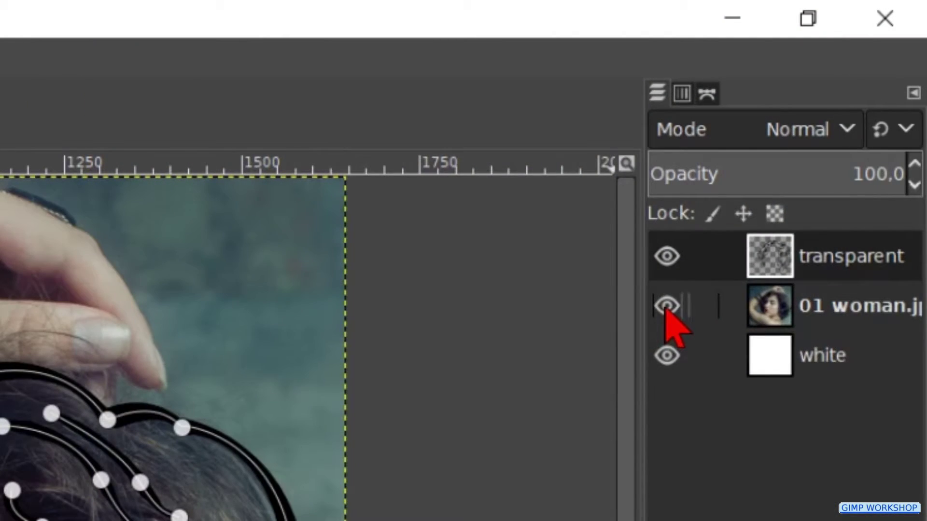
click(667, 305)
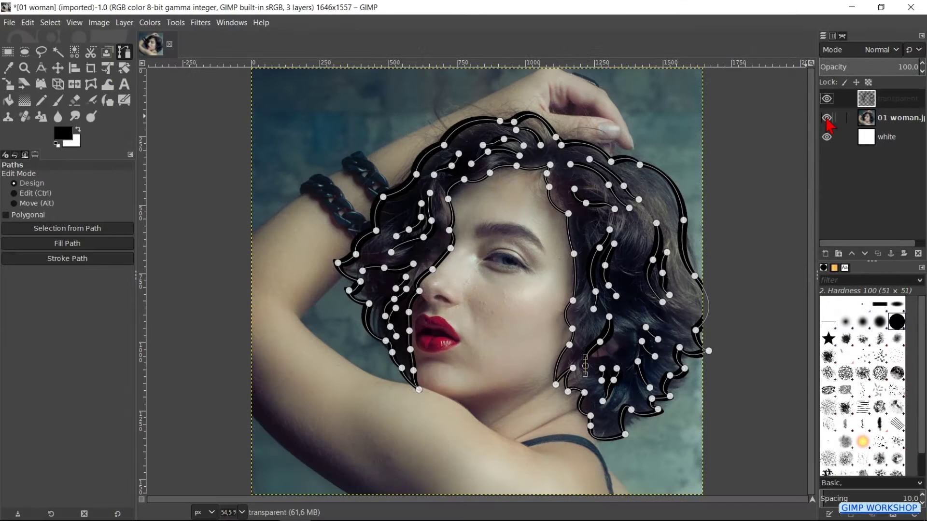
Step: Start a new path tracing the gap between the thumb and fingers, continuing along the thumb's upper edge toward the nail
key(b)
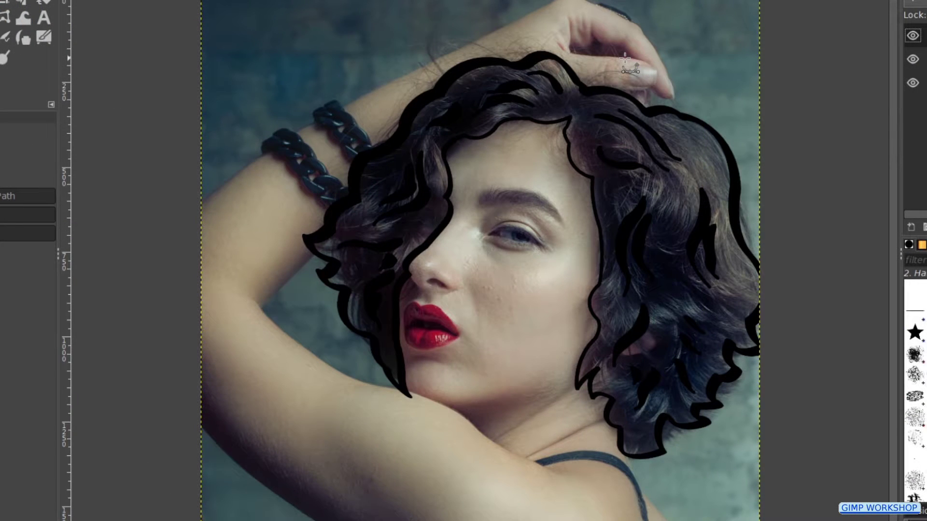
scroll(626, 58, up, 4)
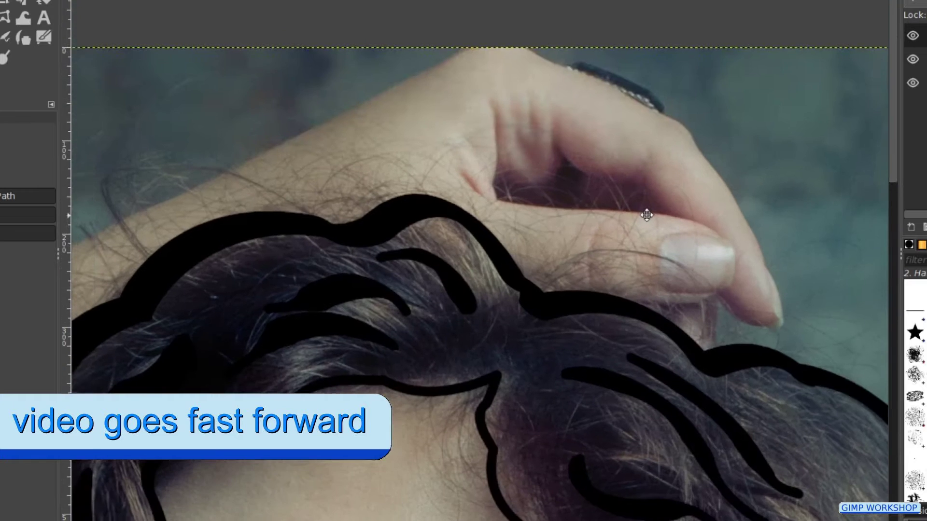
drag(647, 215, 644, 217)
click(646, 218)
drag(620, 185, 613, 166)
drag(557, 176, 531, 159)
drag(493, 200, 484, 198)
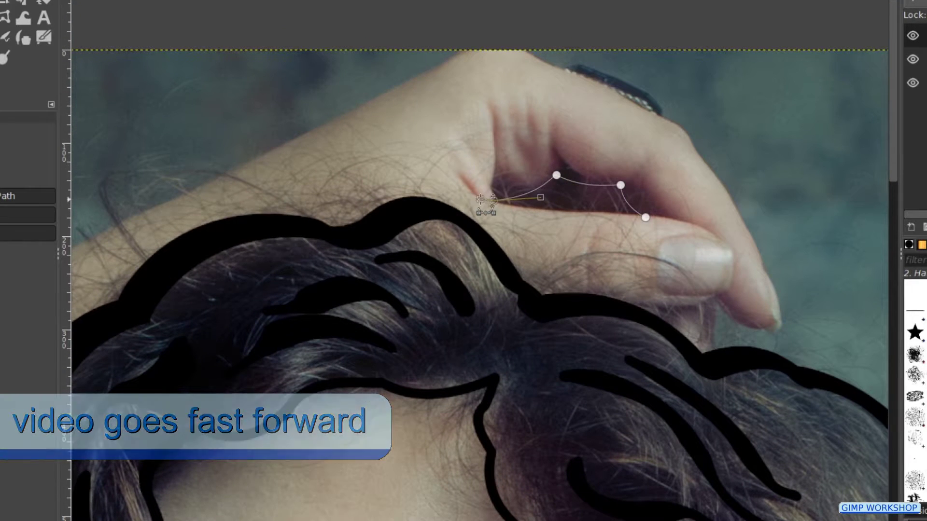
click(611, 217)
click(695, 224)
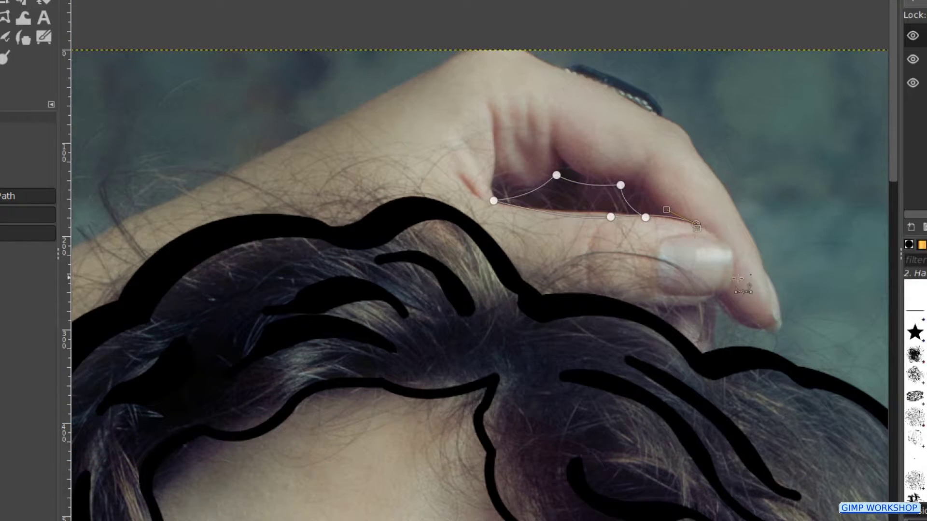
Step: Continue the path around the thumb tip and fingertips, tracing up the outer edge of the index finger
drag(646, 314, 502, 341)
drag(742, 324, 750, 327)
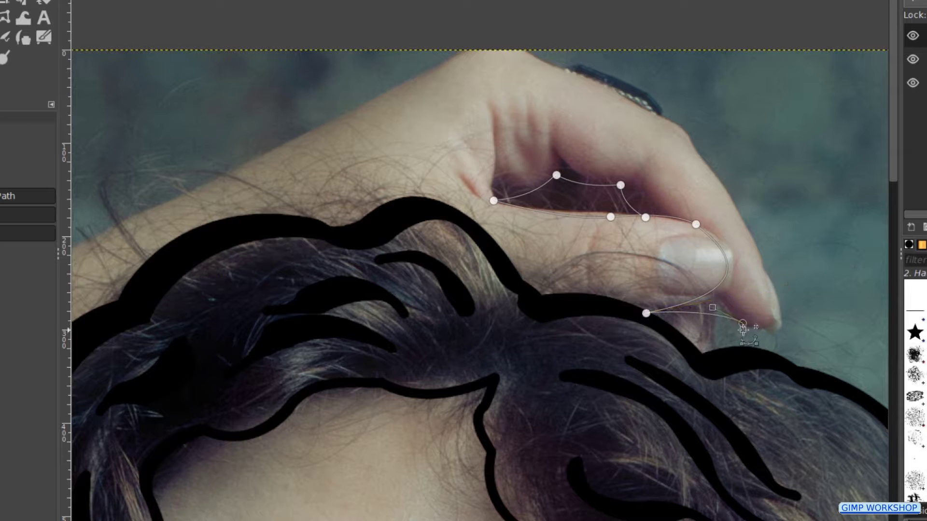
drag(771, 277, 736, 222)
drag(721, 187, 694, 155)
drag(695, 155, 629, 302)
drag(623, 286, 622, 275)
click(623, 286)
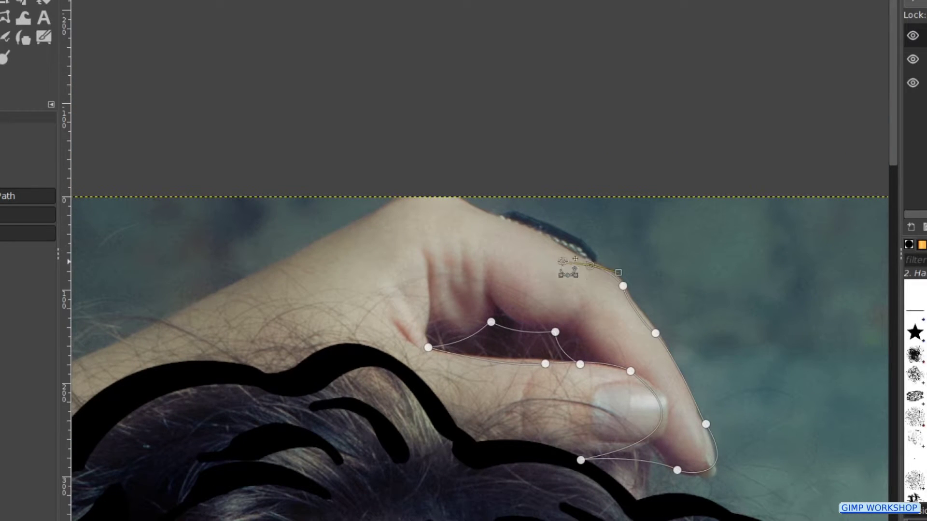
Step: Extend the path past the ring and over the back of the hand to the wrist
click(590, 265)
click(493, 217)
drag(369, 215, 703, 126)
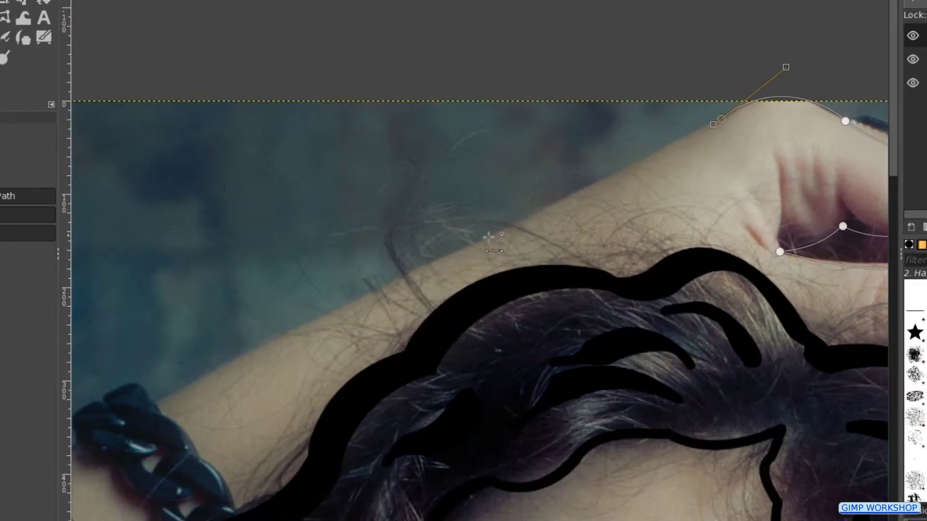
Step: Trace the forearm's outer edge past the bracelets to an anchor beyond the image's left border
click(464, 244)
drag(464, 245, 600, 124)
drag(361, 237, 307, 267)
drag(307, 268, 688, 74)
mouse_move(412, 234)
mouse_down()
mouse_move(325, 296)
mouse_move(411, 233)
mouse_up()
drag(412, 234, 525, 60)
scroll(526, 60, down, 1)
drag(373, 182, 355, 208)
drag(355, 208, 367, 189)
Step: Continue the path along the upper arm's lower edge to an anchor just below the image's bottom border
drag(443, 483, 348, 216)
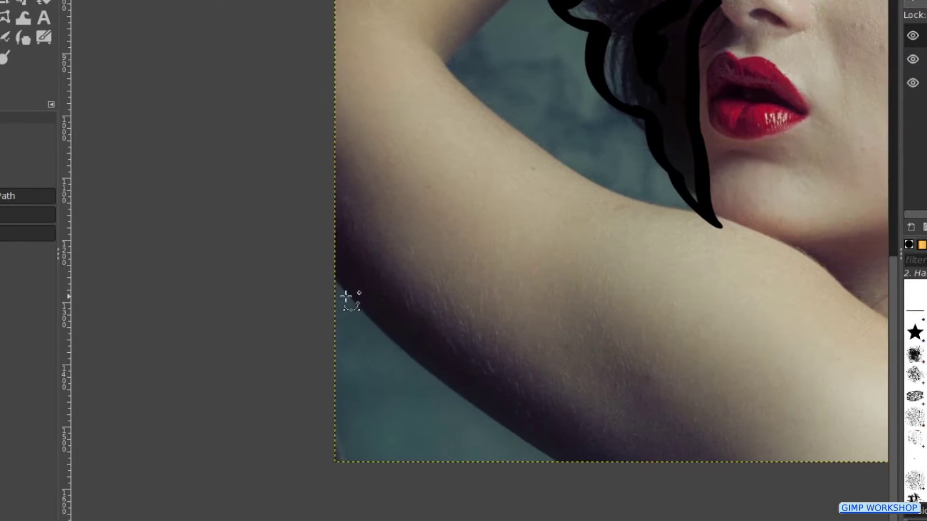
drag(347, 298, 388, 330)
drag(388, 330, 351, 301)
drag(603, 482, 710, 502)
drag(710, 503, 606, 479)
Step: Run the path straight below the image to the far shoulder and up the shoulder's edge to the hair tips
drag(606, 480, 30, 333)
click(627, 334)
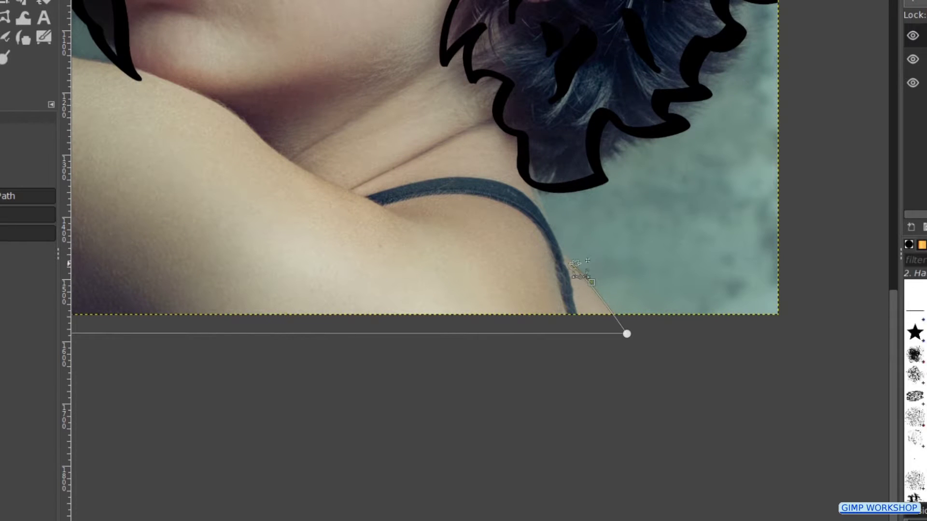
drag(536, 185, 537, 138)
drag(537, 138, 536, 184)
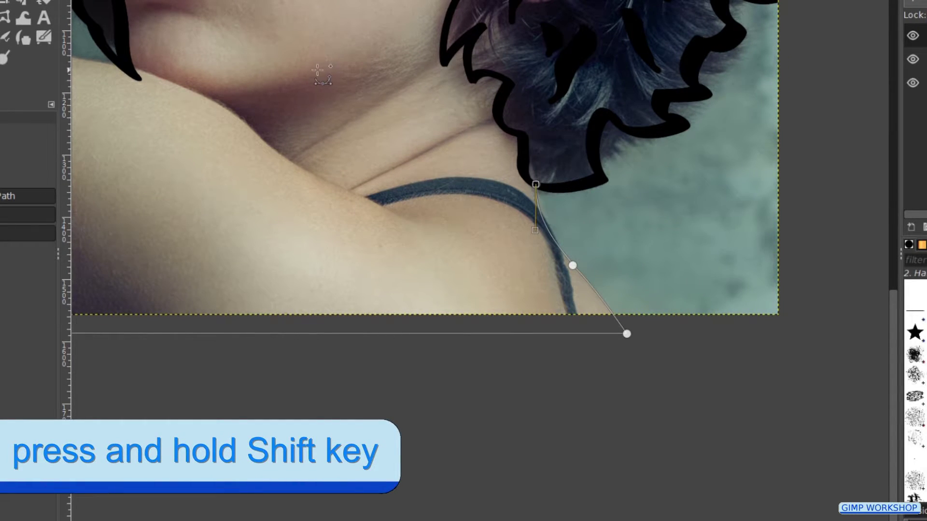
Step: Add a separate curve along the jawline from the raised arm to the hair below the ear
drag(294, 85, 487, 205)
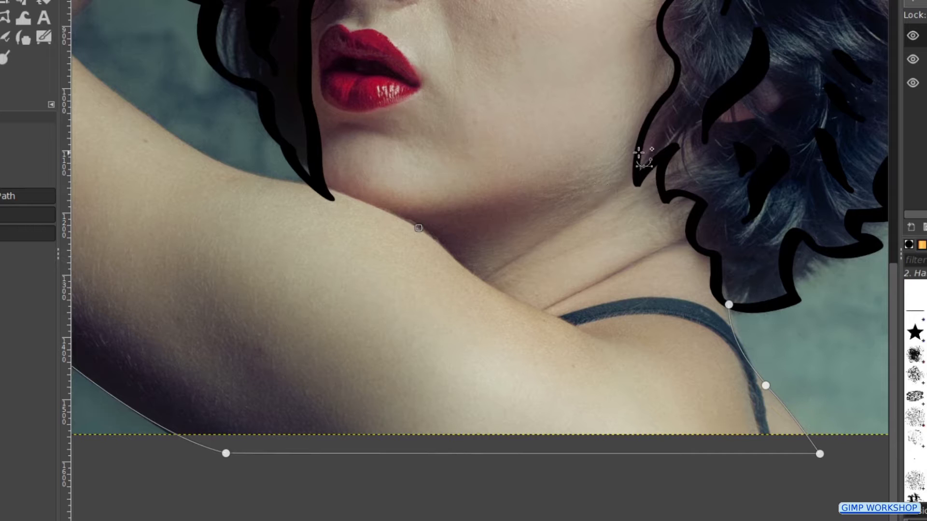
mouse_move(638, 153)
mouse_down()
mouse_move(771, 76)
mouse_move(651, 148)
mouse_up()
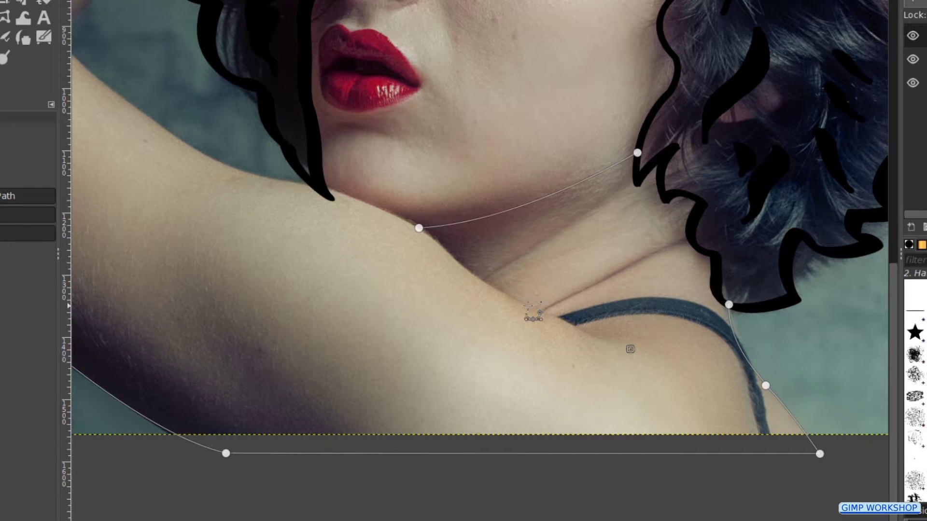
Step: Add a separate curve from the near shoulder along the upper arm's inner edge, around the elbow bend to the hair
click(528, 306)
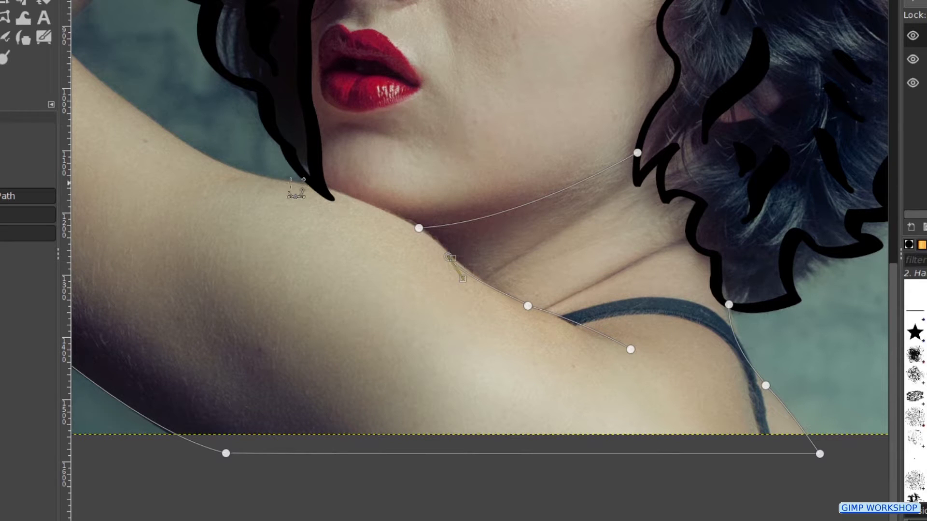
mouse_move(293, 184)
mouse_down()
mouse_move(182, 176)
mouse_move(183, 165)
mouse_move(293, 184)
mouse_up()
drag(293, 184, 622, 326)
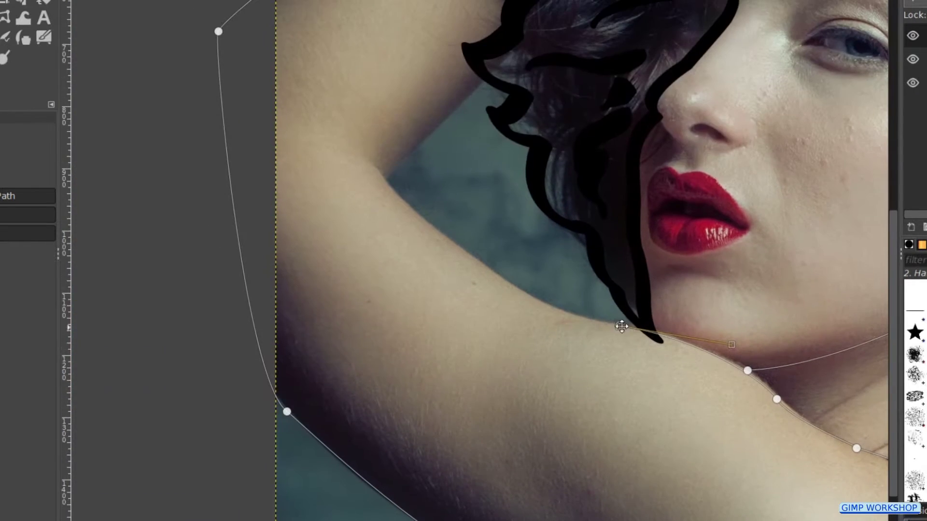
click(470, 253)
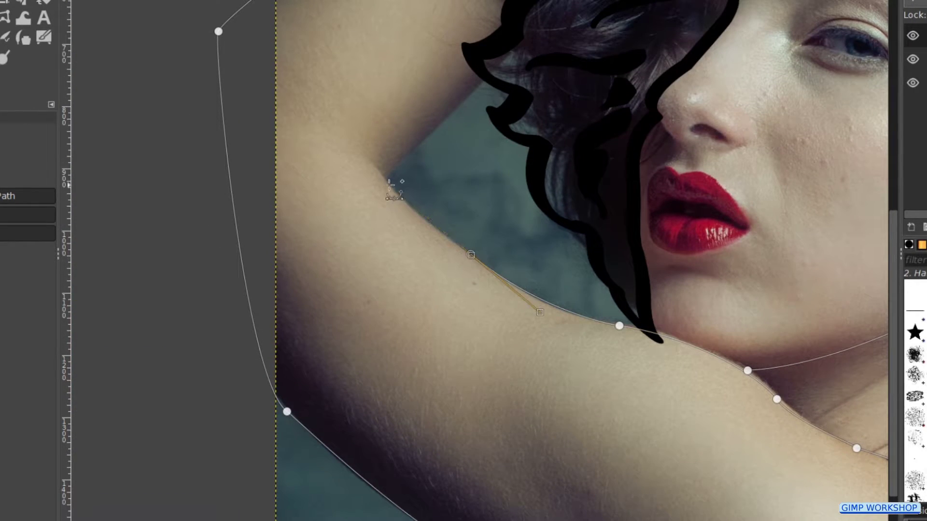
click(395, 199)
click(395, 165)
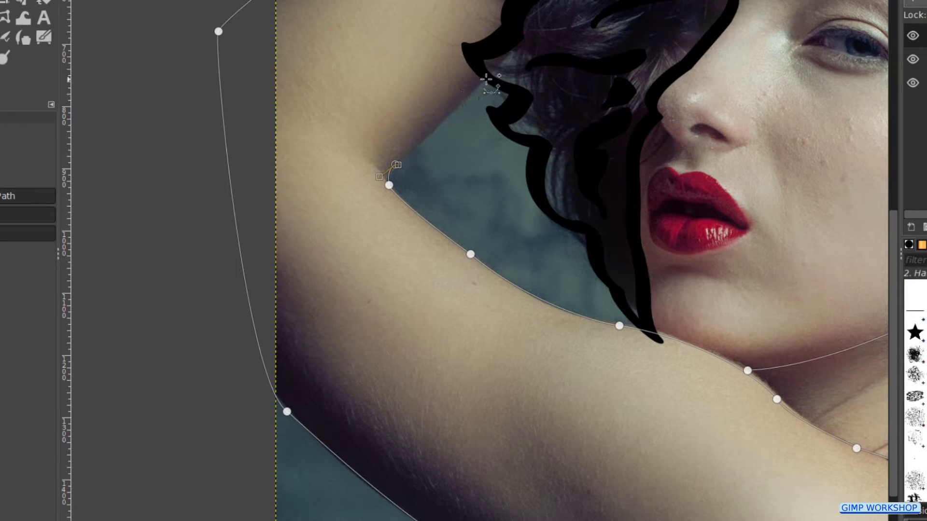
drag(487, 79, 508, 55)
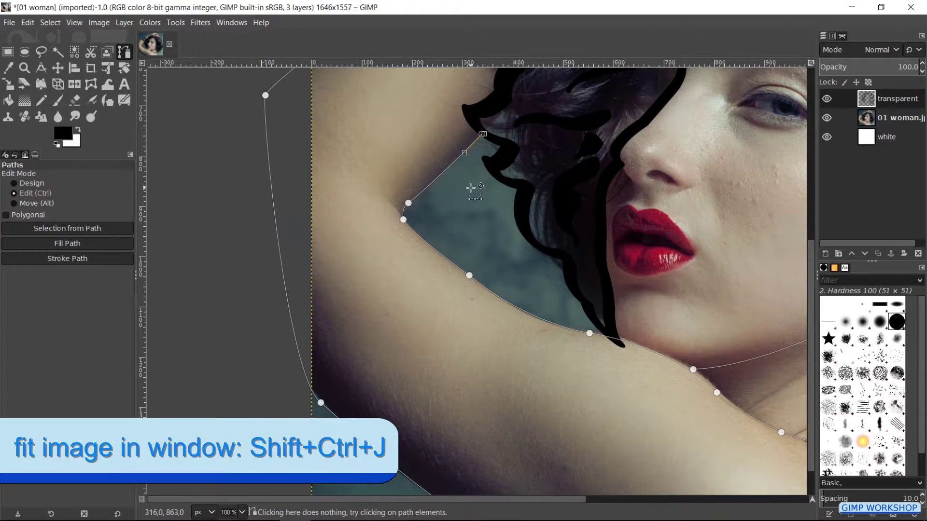
Step: Fit the image in the window and stroke the body path with the Paintbrush and emulated brush dynamics
key(ctrl+shift+j)
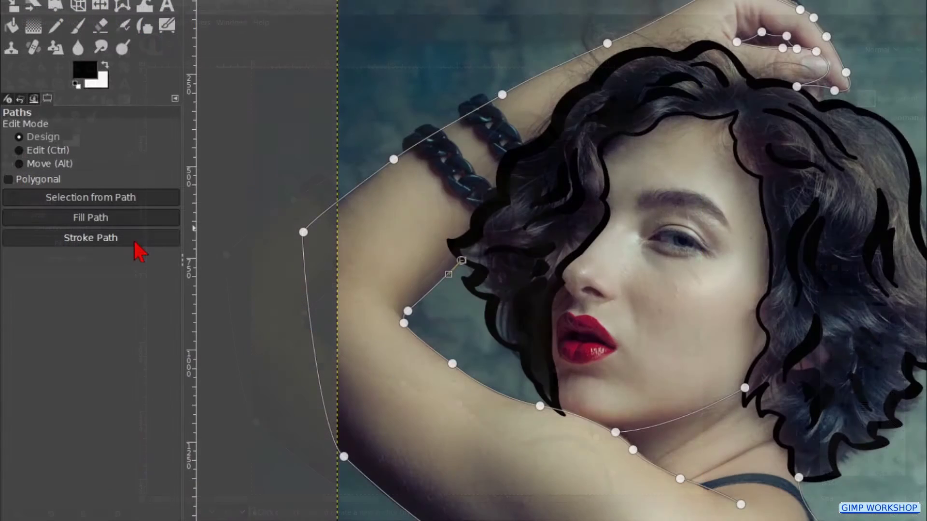
click(102, 260)
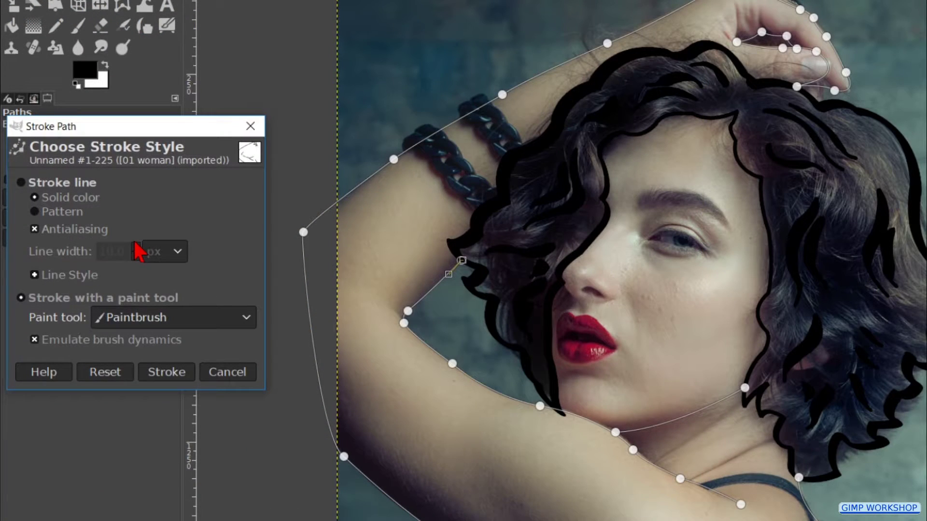
click(167, 372)
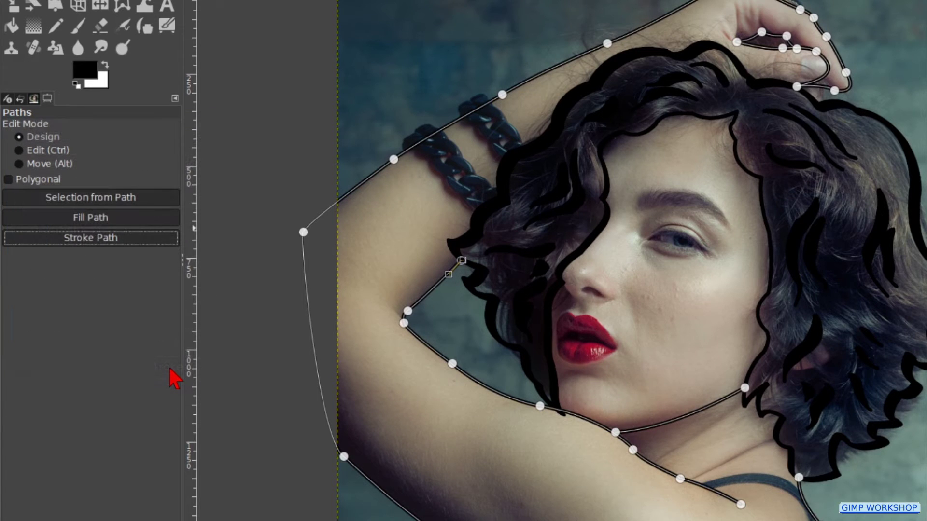
Step: Stroke the body path again with the Ink paint tool and toggle the 01 woman layer's visibility to check the lines
click(119, 239)
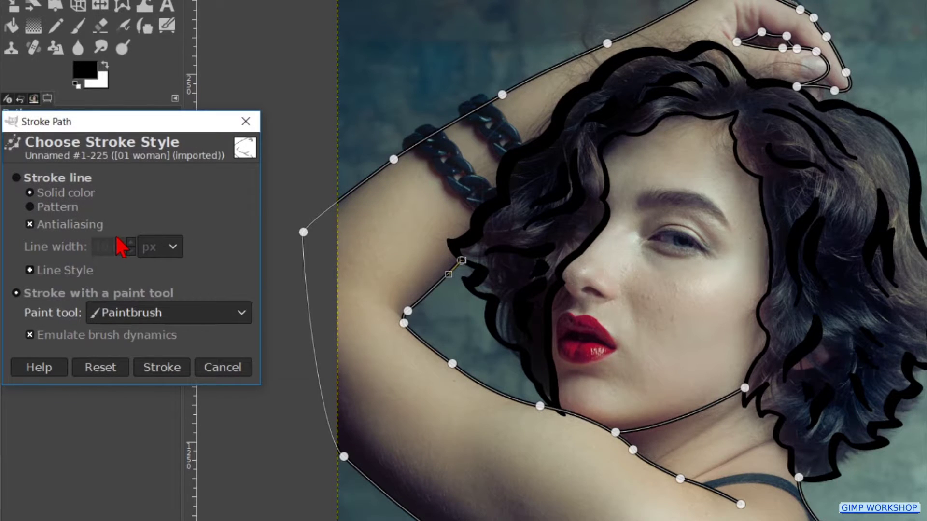
click(175, 308)
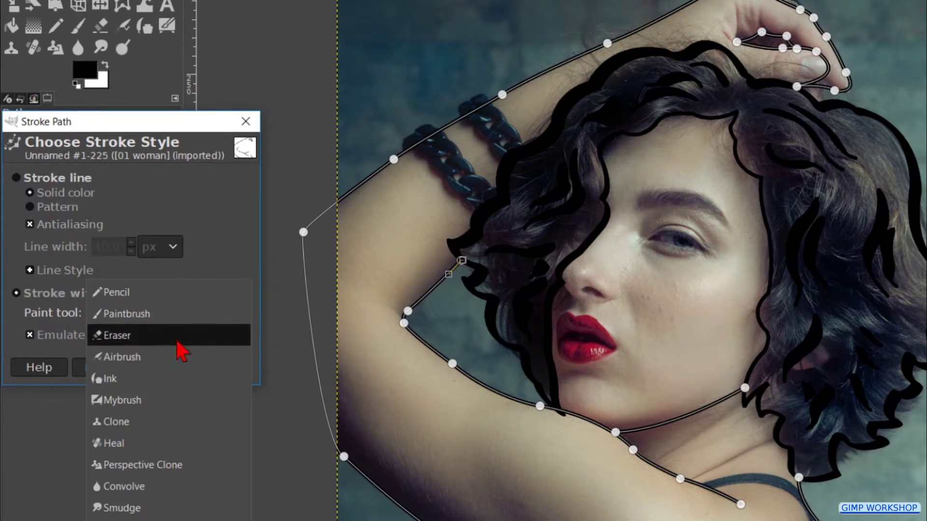
click(168, 379)
click(164, 371)
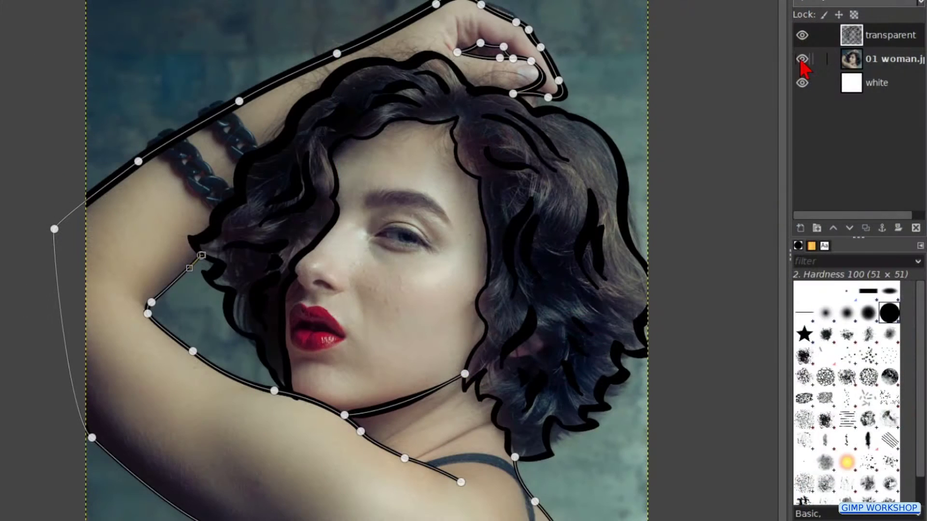
click(802, 59)
click(802, 59)
click(802, 59)
click(802, 59)
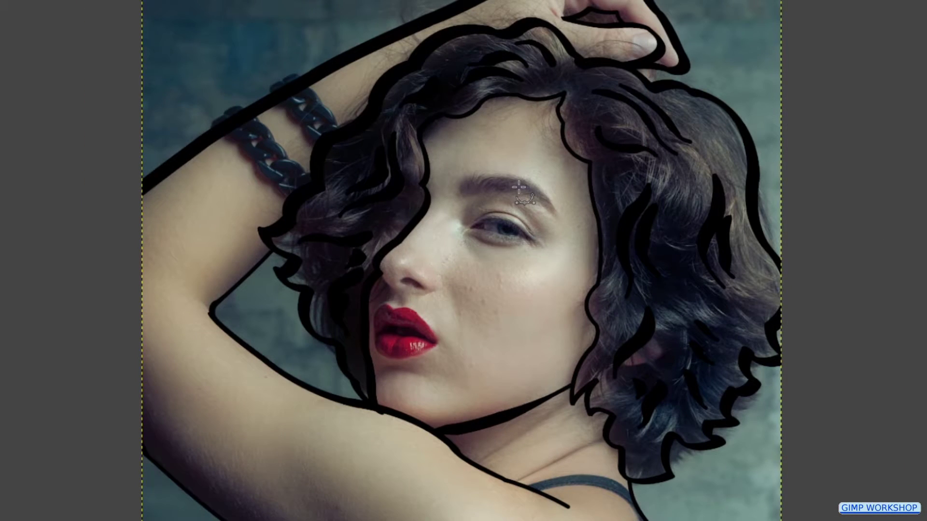
Step: Trace the eyebrow with a new arched path and stroke it with the Paintbrush and emulated brush dynamics
scroll(518, 189, up, 4)
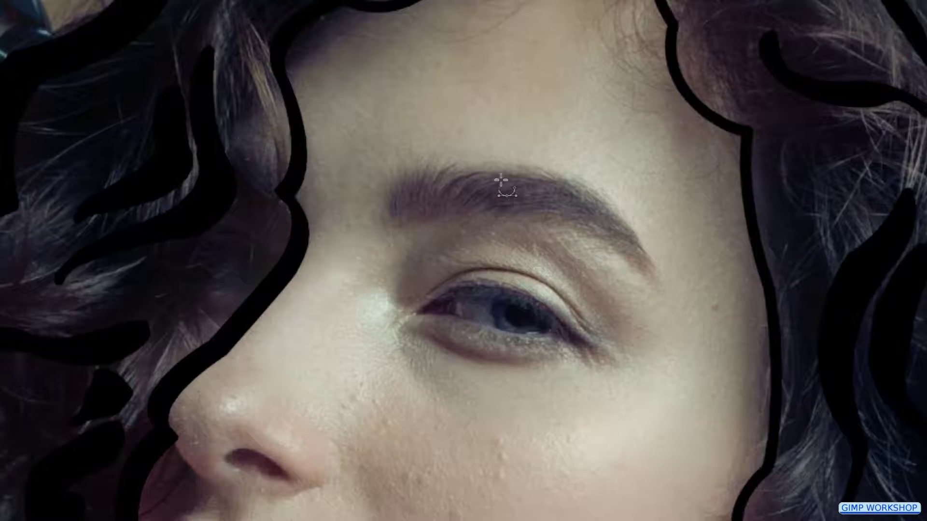
click(388, 211)
mouse_move(655, 275)
mouse_down()
mouse_move(683, 306)
mouse_move(821, 404)
mouse_move(797, 431)
mouse_move(665, 285)
mouse_up()
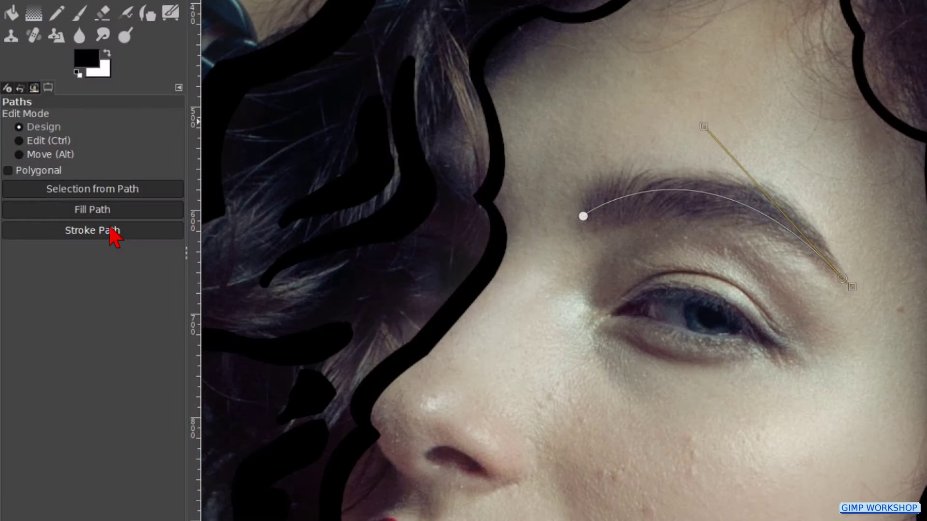
click(116, 234)
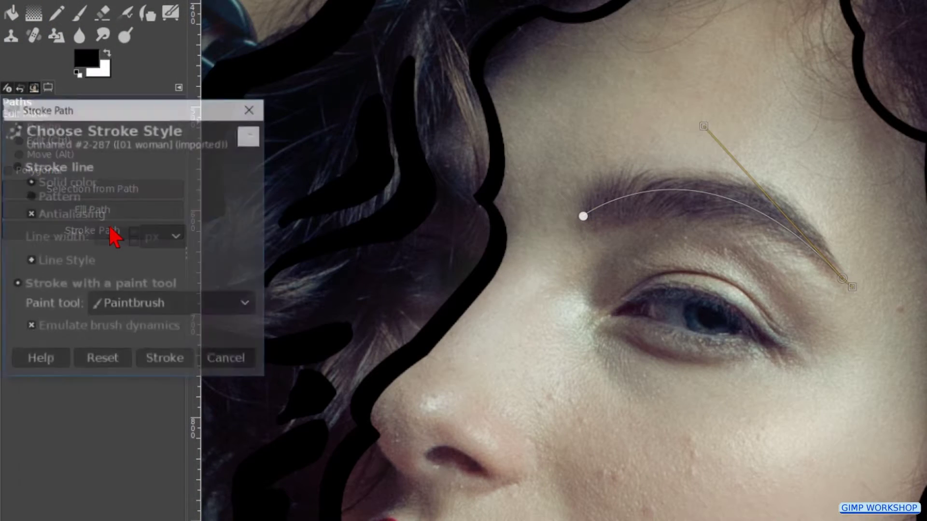
click(166, 360)
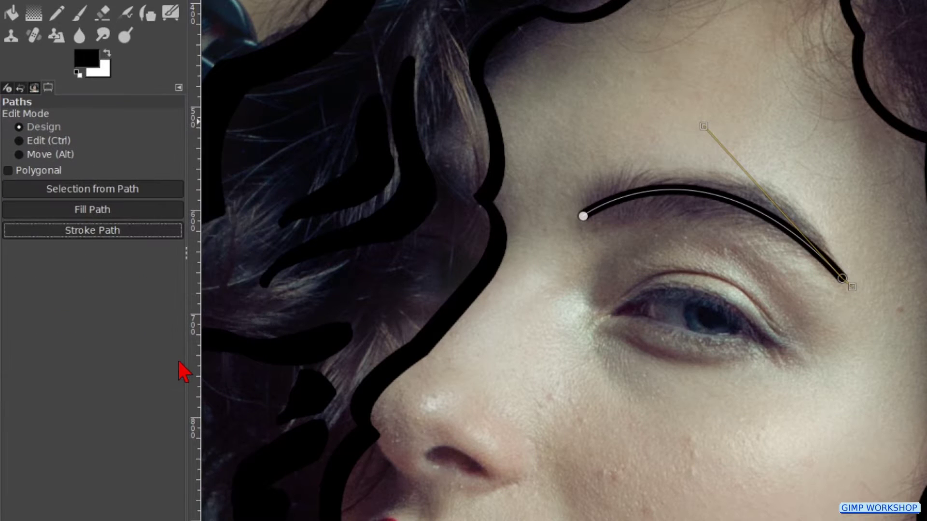
Step: Stroke the eyebrow path again with the Ink paint tool and emulated brush dynamics
click(145, 232)
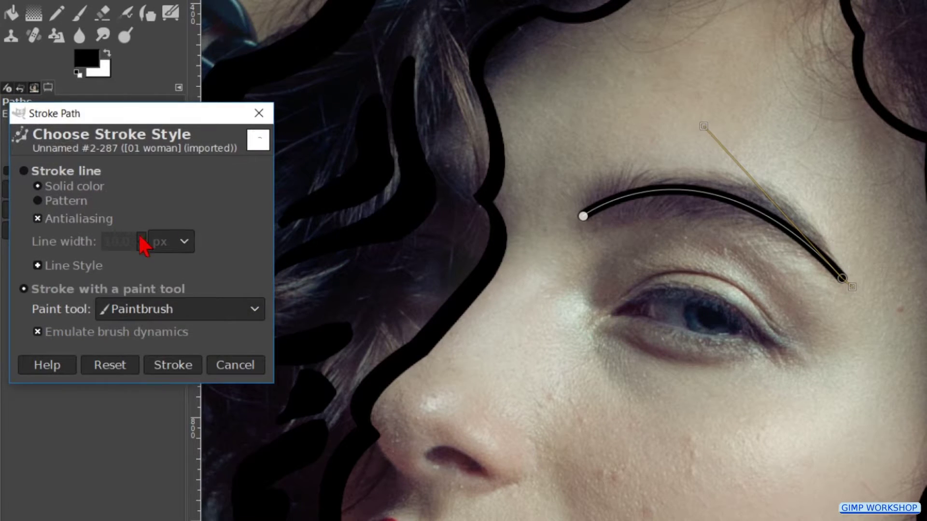
click(171, 316)
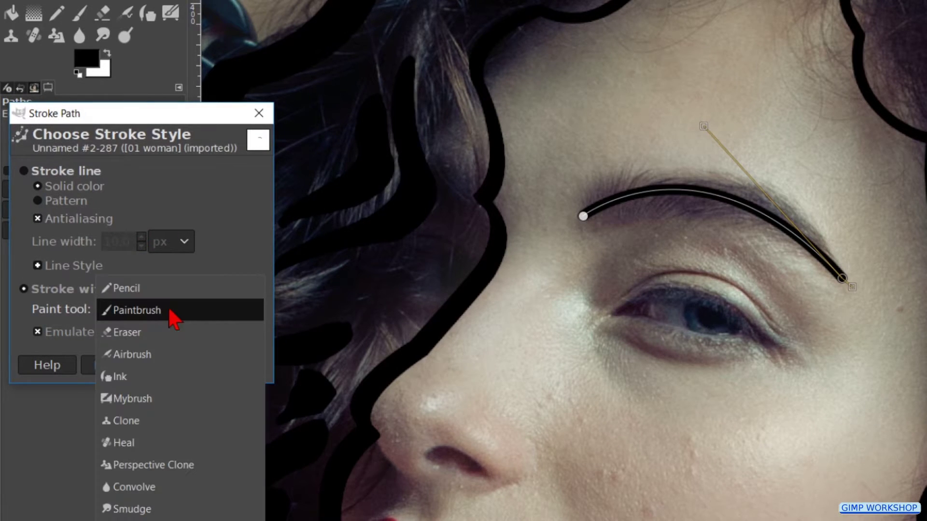
click(170, 376)
click(173, 365)
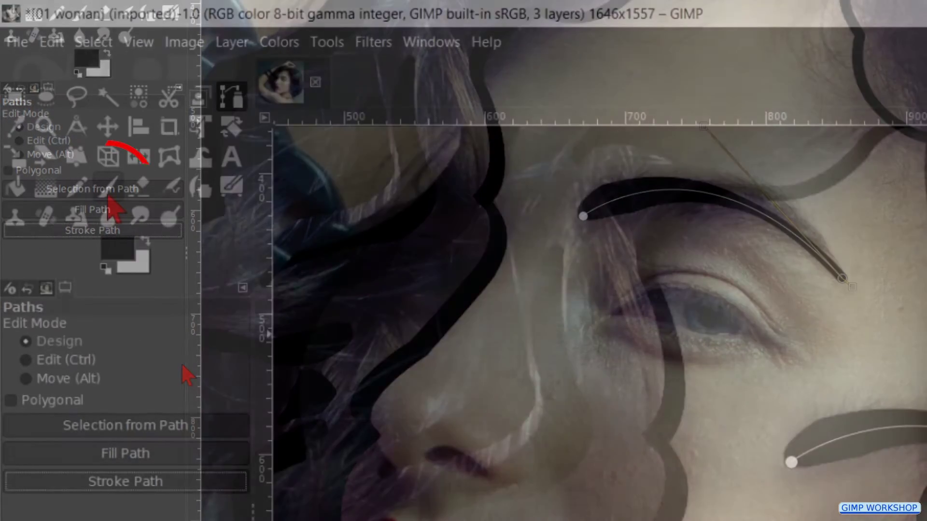
Step: Set the Paintbrush size to 5 and the Ink tool size to 20
click(79, 18)
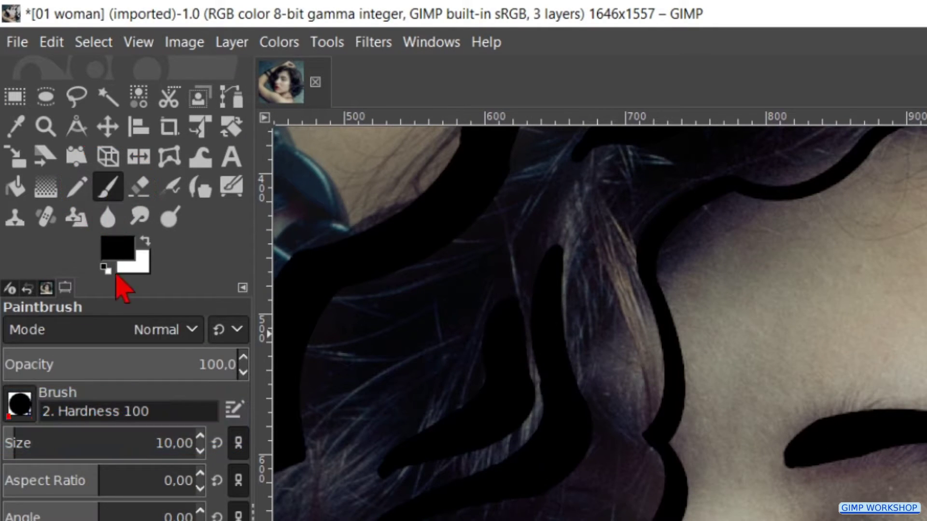
click(201, 451)
click(201, 452)
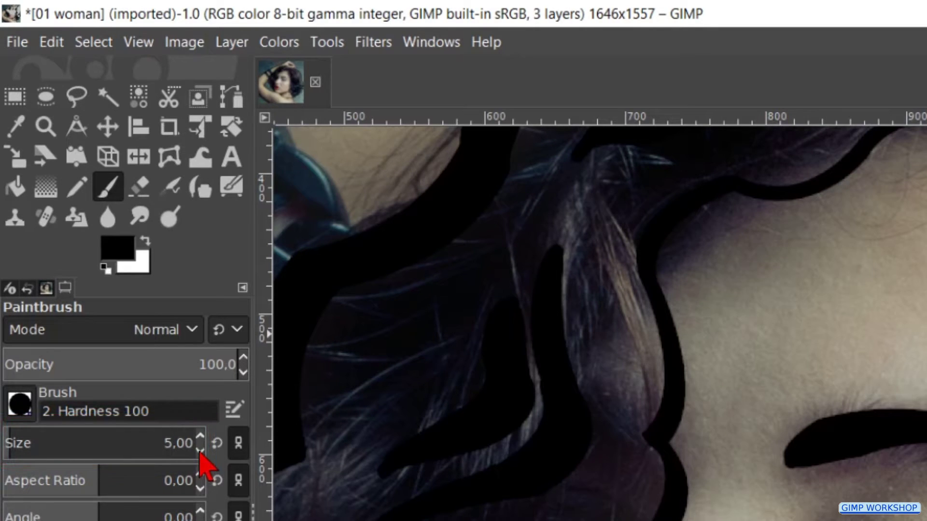
click(210, 191)
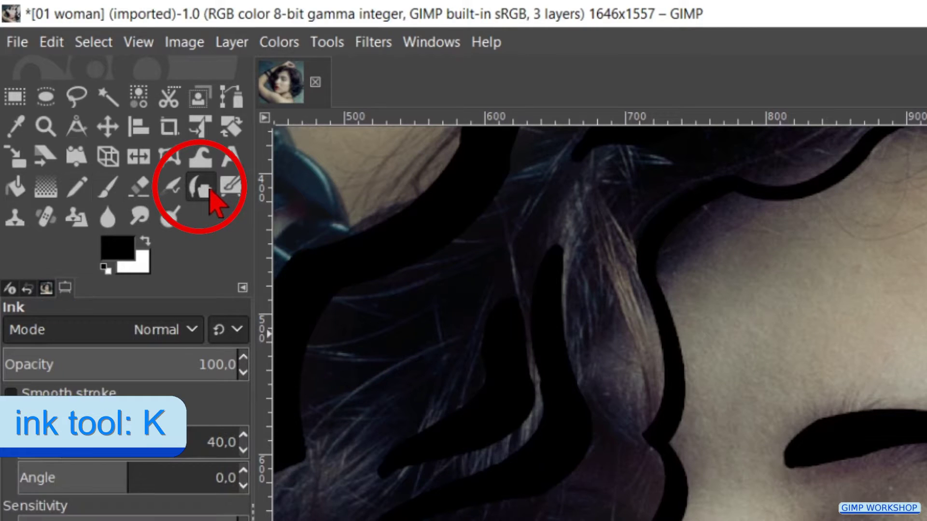
double_click(220, 441)
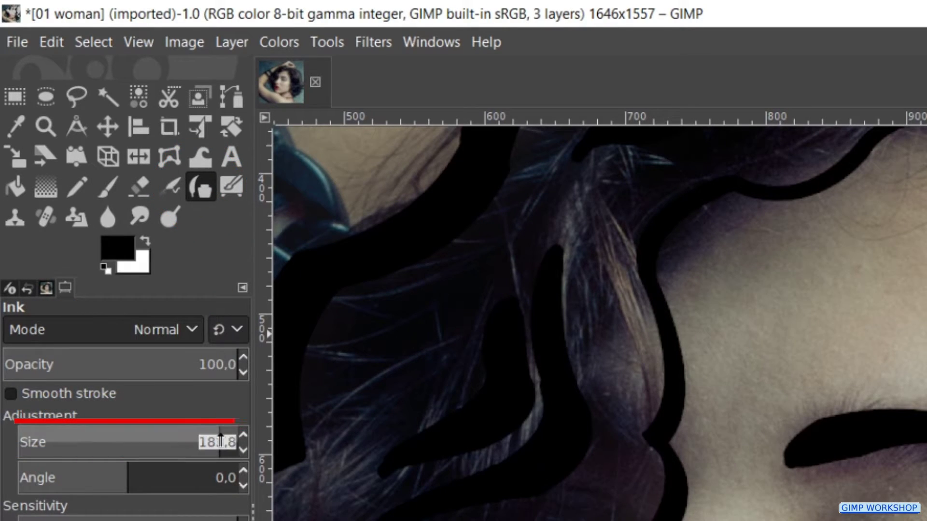
text(20)
key(Return)
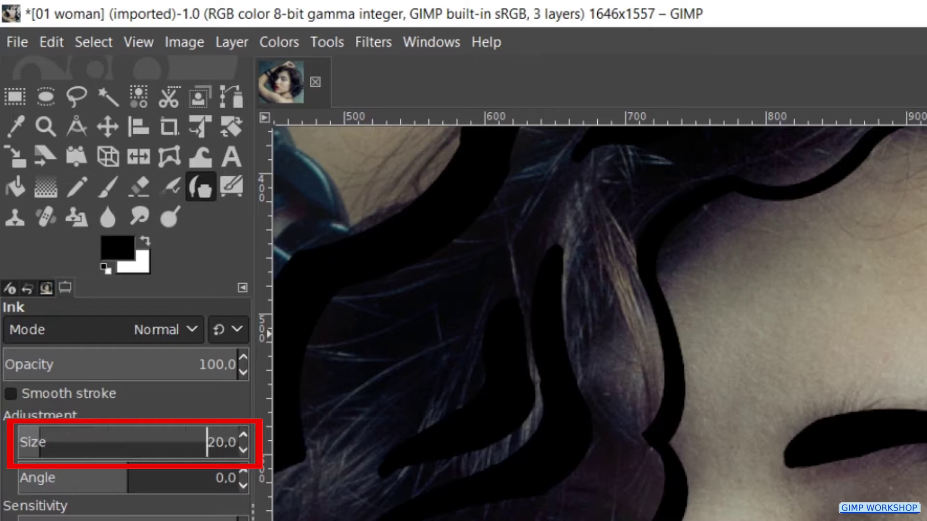
Step: Trace both edges of the shoulder strap with a new curved path, from the arm line down past the image's lower edge
click(238, 99)
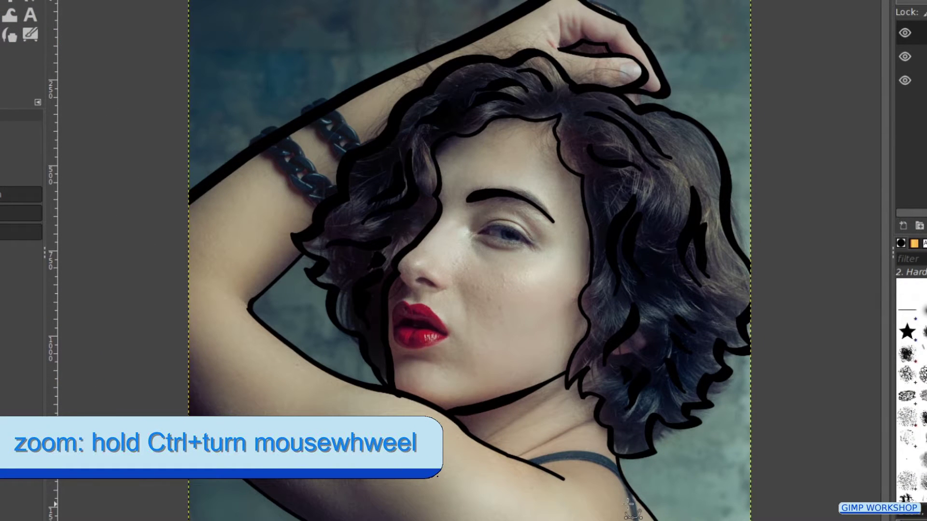
ctrl+scroll(628, 504, up, 1)
ctrl+scroll(628, 504, up, 2)
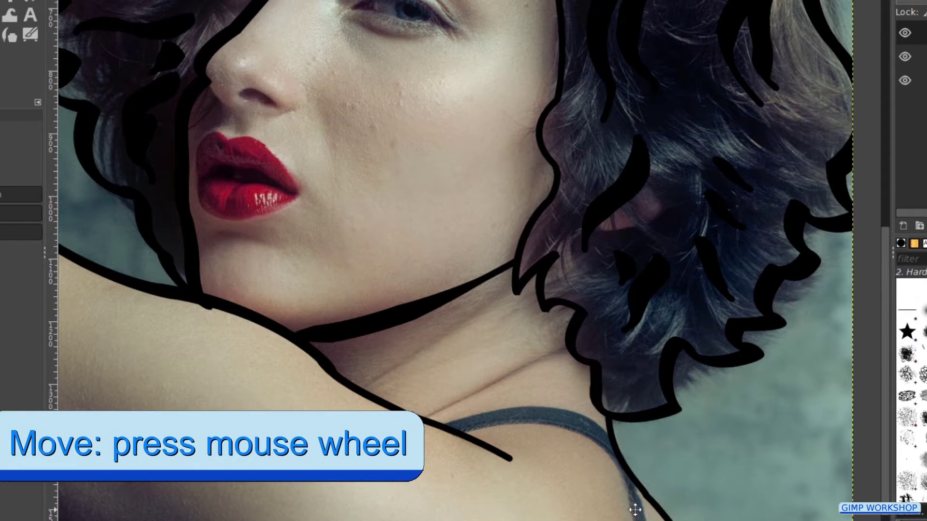
drag(635, 509, 484, 274)
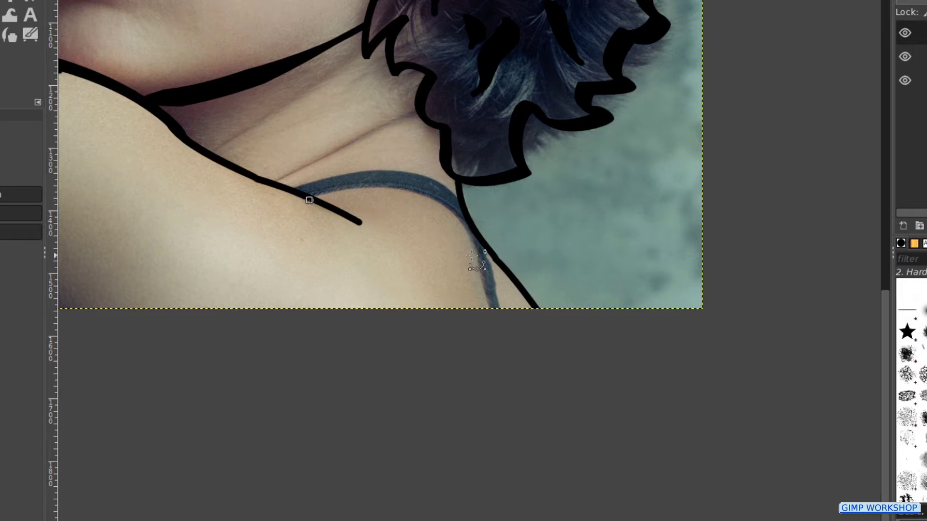
drag(472, 255, 550, 366)
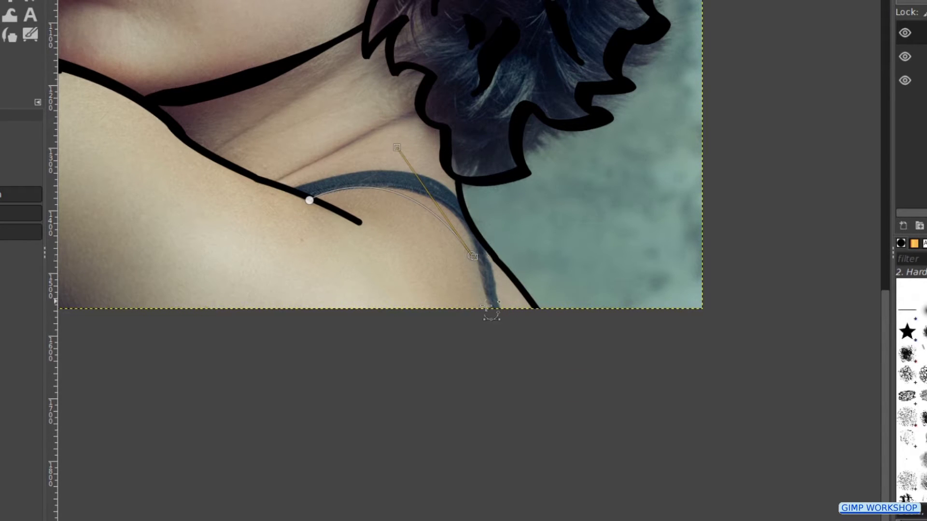
drag(491, 322, 489, 357)
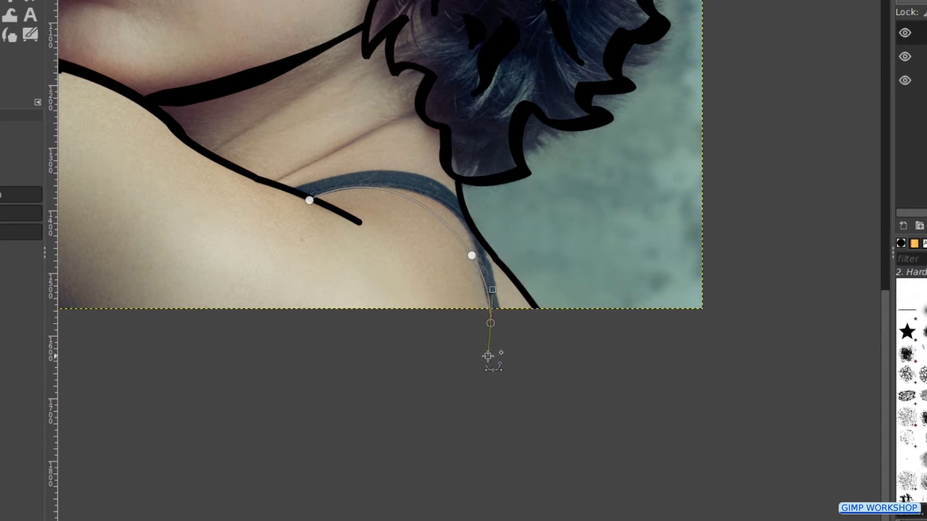
click(510, 319)
drag(291, 188, 236, 220)
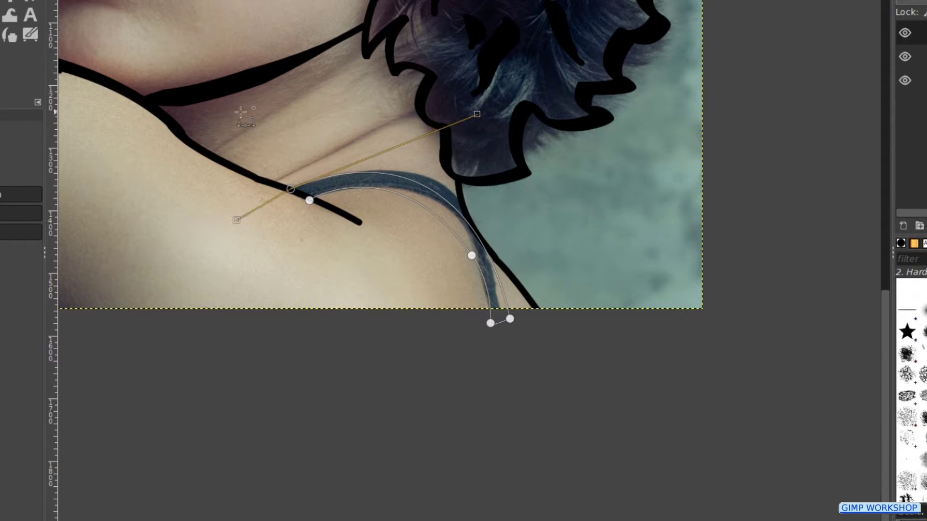
Step: Add short curved segments to the path along the underside of the nose and over the nostril
drag(241, 112, 555, 485)
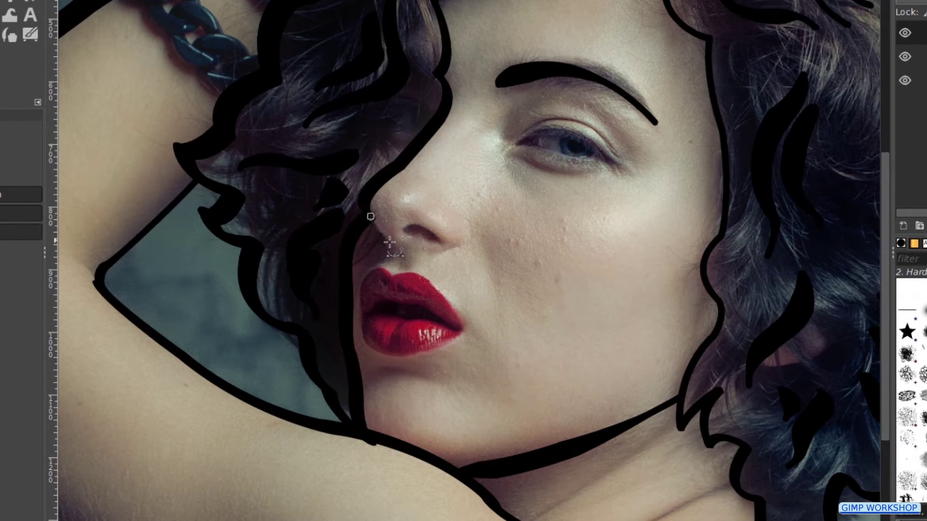
mouse_move(396, 243)
mouse_down()
mouse_move(417, 255)
mouse_move(395, 243)
mouse_up()
shift+click(410, 230)
mouse_move(448, 247)
mouse_down()
mouse_move(468, 270)
mouse_move(449, 248)
mouse_up()
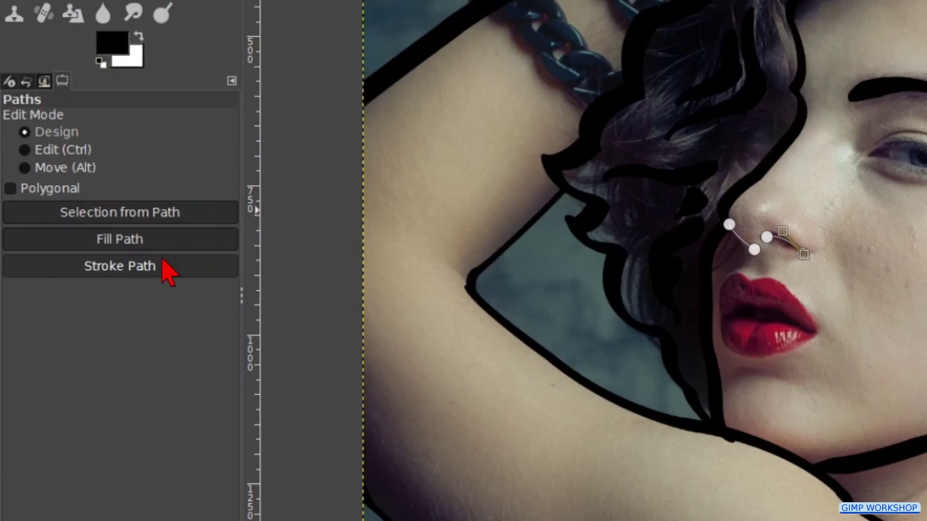
Step: Stroke the strap and nose path with the Paintbrush and again with the Ink paint tool, both with emulated brush dynamics
click(166, 265)
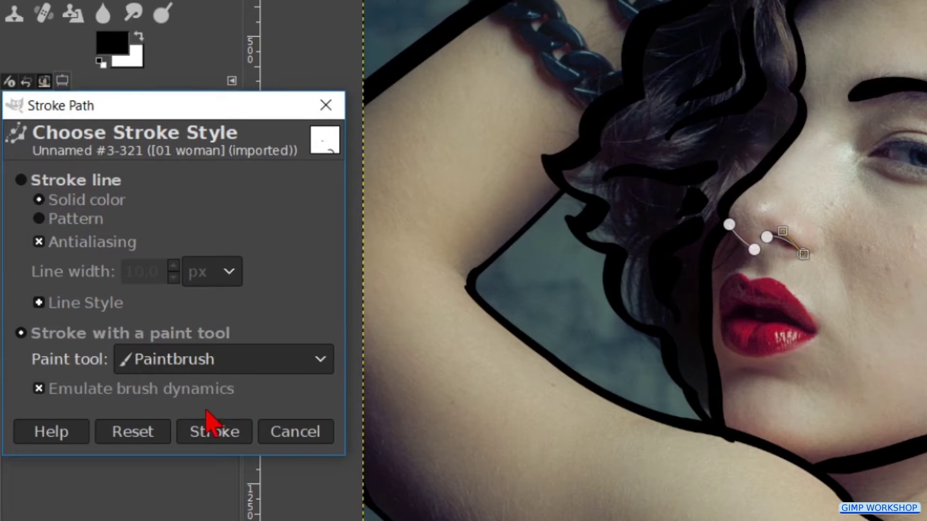
click(208, 432)
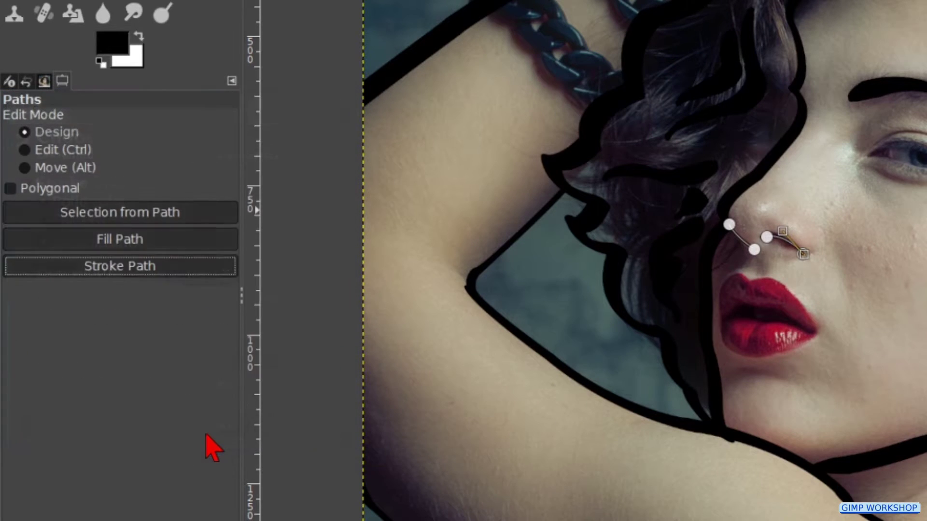
click(181, 270)
click(220, 369)
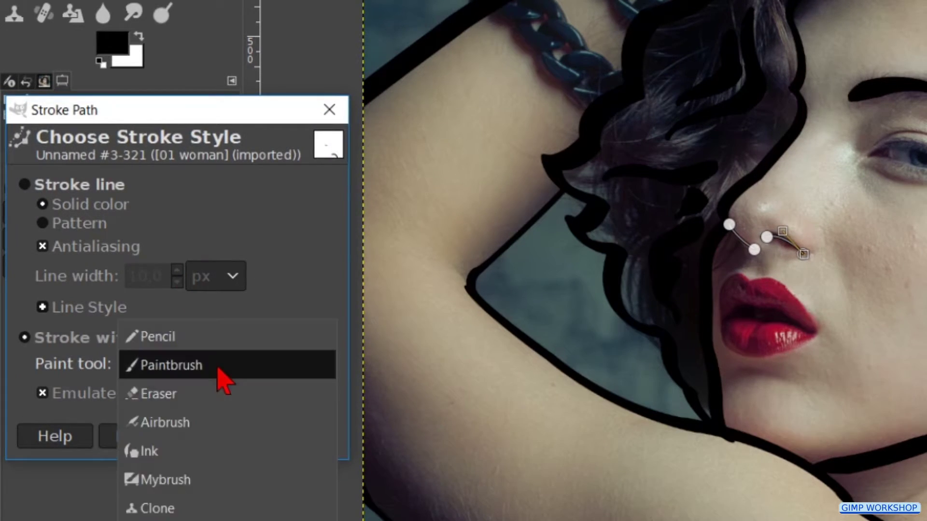
click(219, 453)
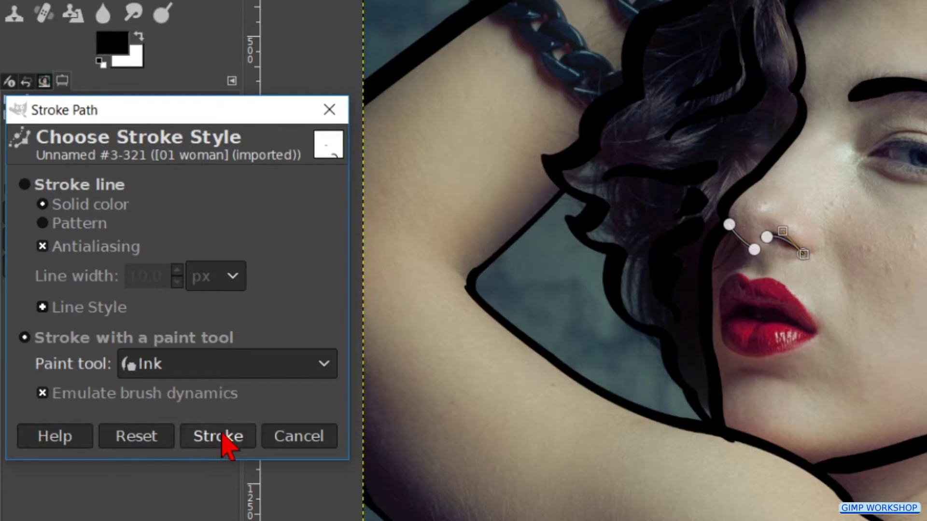
click(224, 439)
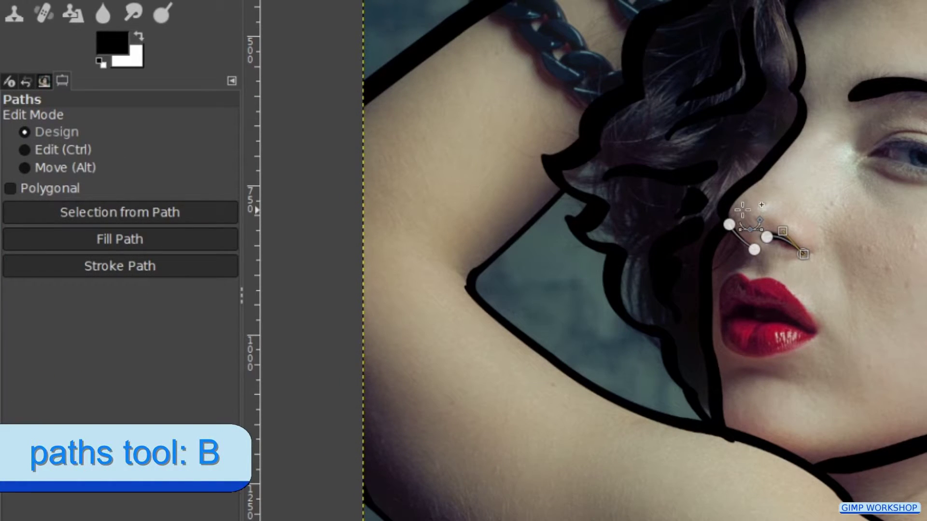
Step: Trace the upper lip with a new curved path around its outer contour and inner edge, joining it at the starting point
key(b)
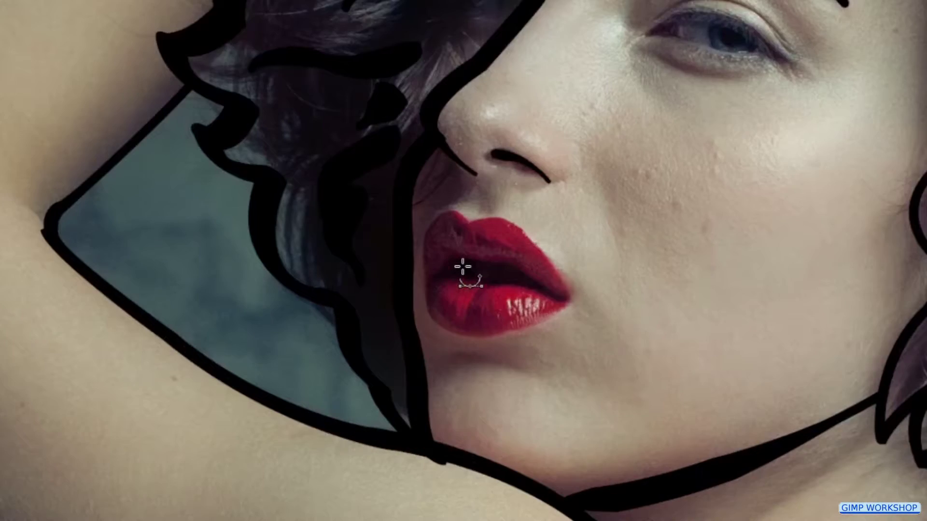
scroll(463, 266, up, 2)
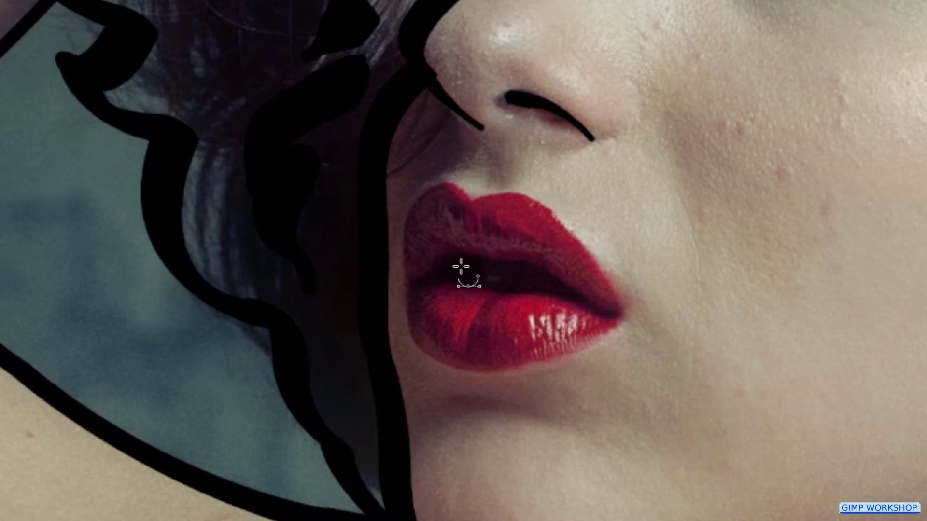
click(493, 259)
drag(555, 278, 672, 330)
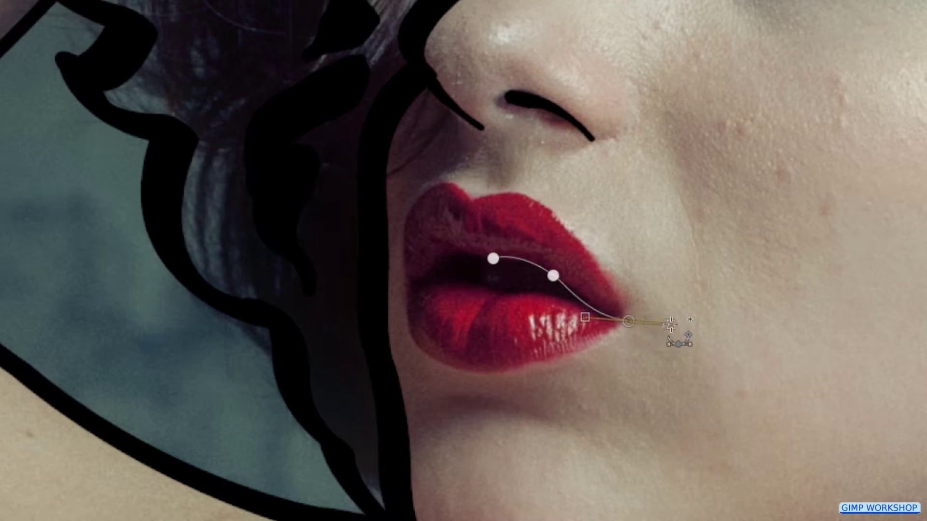
mouse_move(571, 225)
mouse_down()
mouse_move(515, 157)
mouse_move(569, 221)
mouse_up()
click(476, 198)
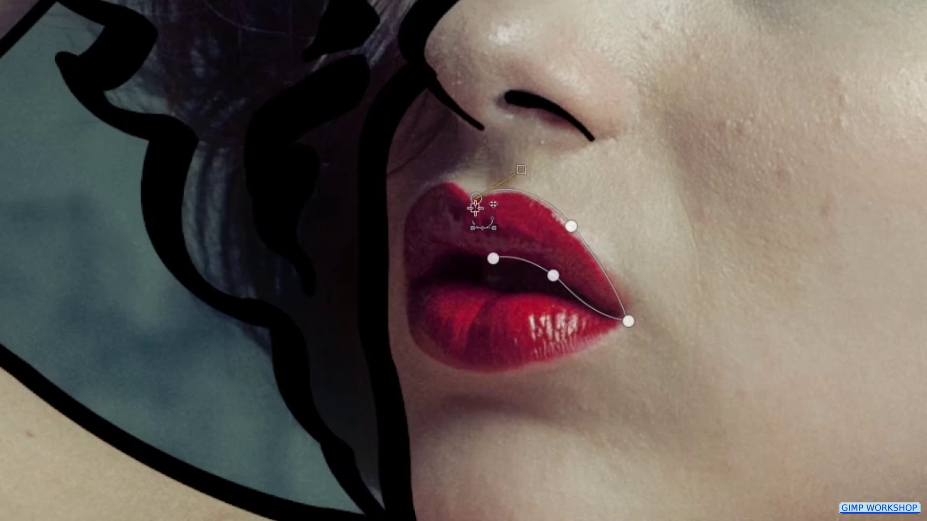
drag(405, 218, 428, 327)
click(411, 296)
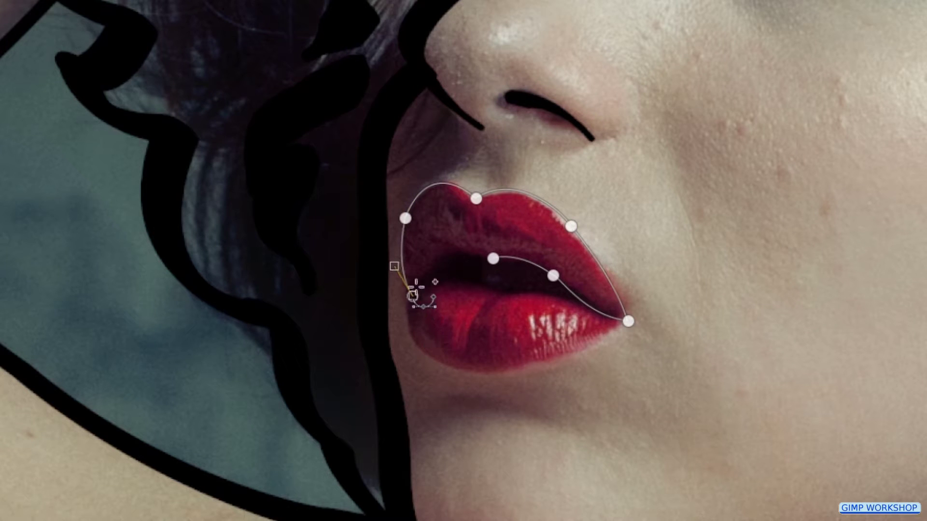
drag(481, 252, 524, 271)
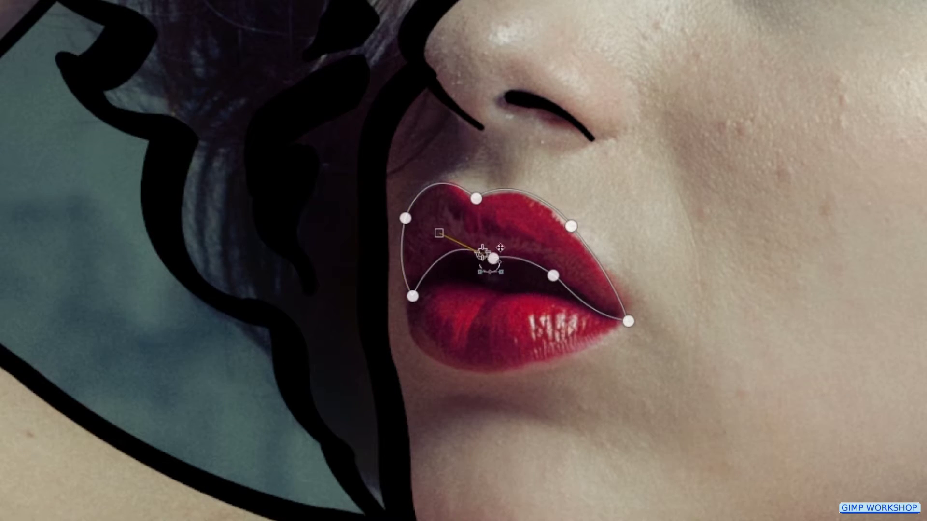
ctrl+click(494, 259)
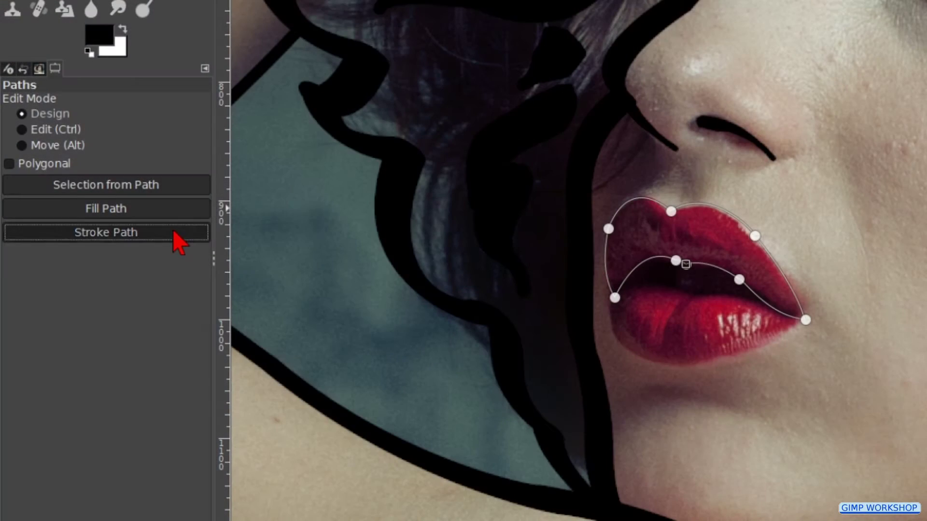
Step: Stroke the upper lip path with the Paintbrush and again with the Ink paint tool, both with emulated brush dynamics
click(180, 234)
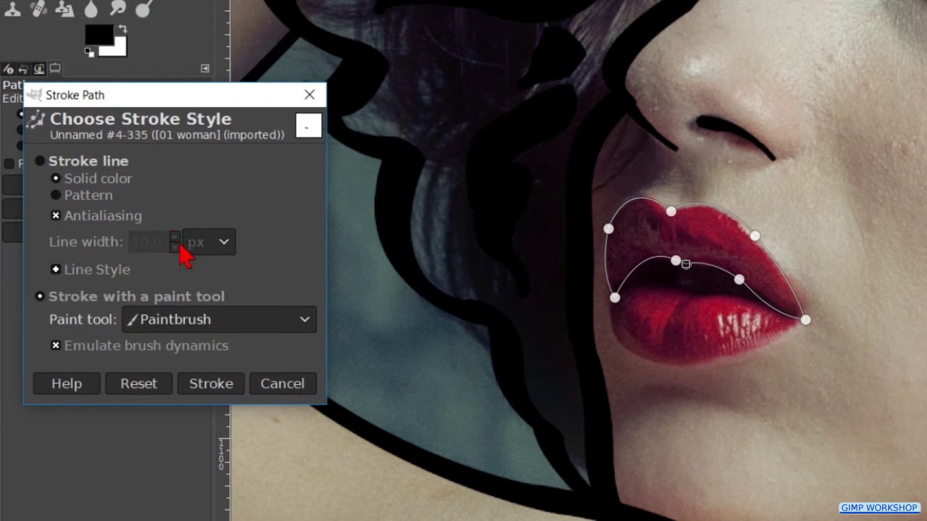
click(238, 384)
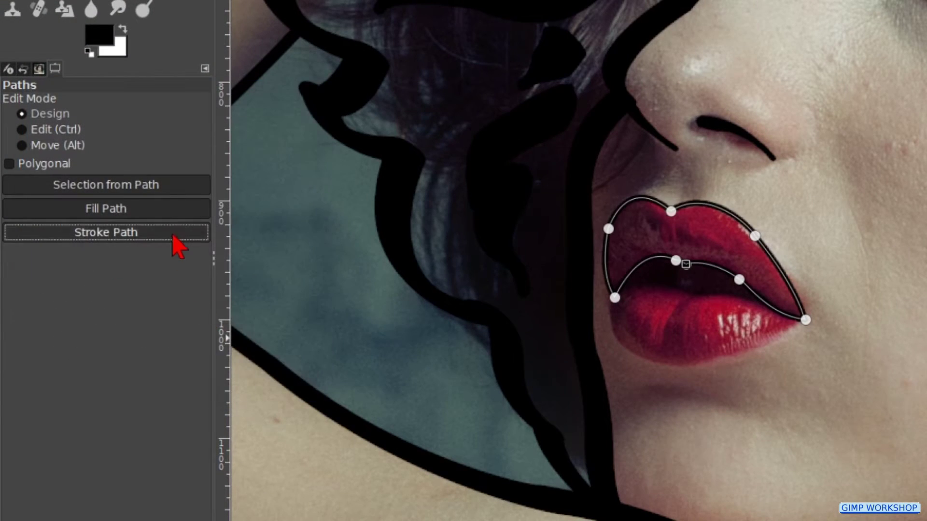
click(176, 244)
click(217, 329)
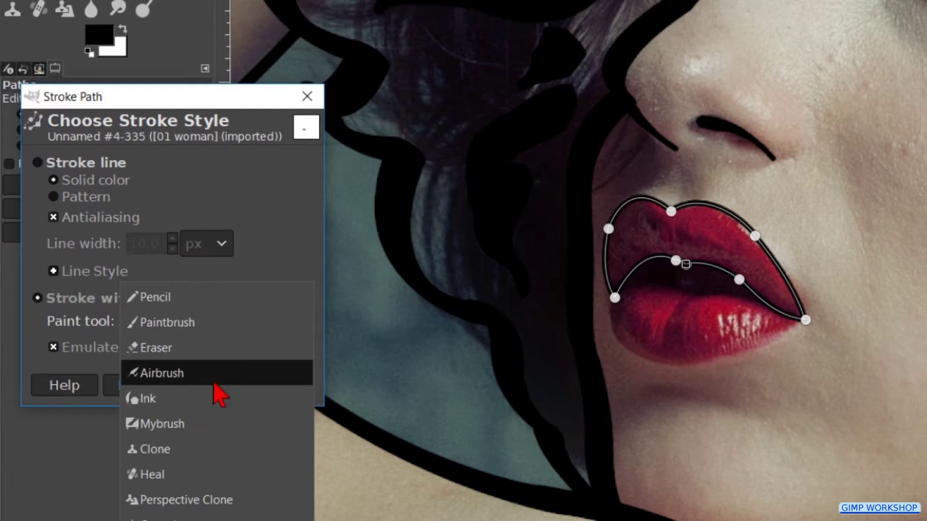
click(208, 400)
click(208, 387)
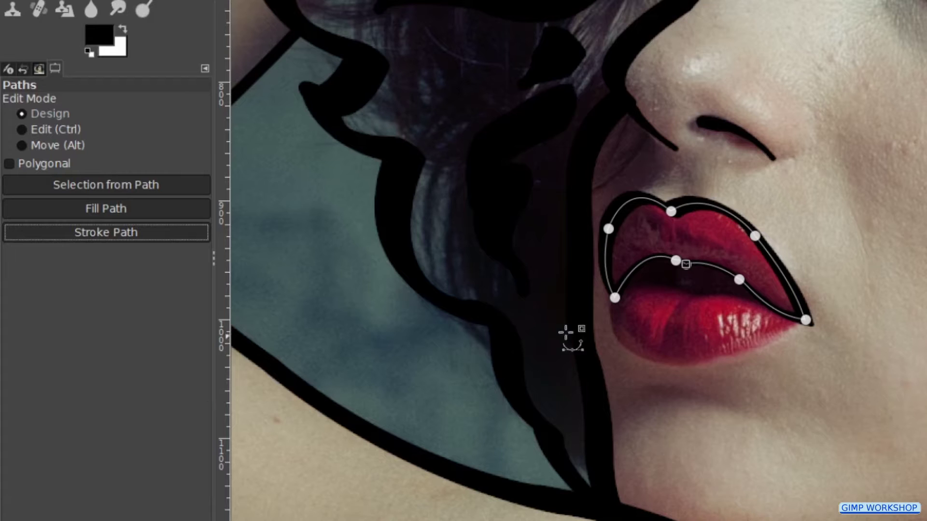
Step: Trace the lower lip with a new curved path around its outer contour and upper edge, joining it at the starting point
scroll(678, 301, up, 1)
key(b)
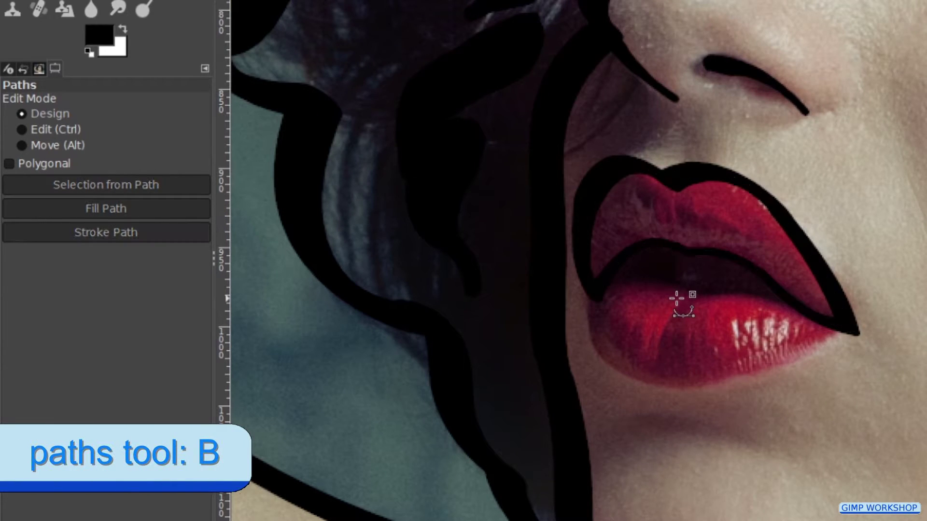
click(698, 296)
click(697, 296)
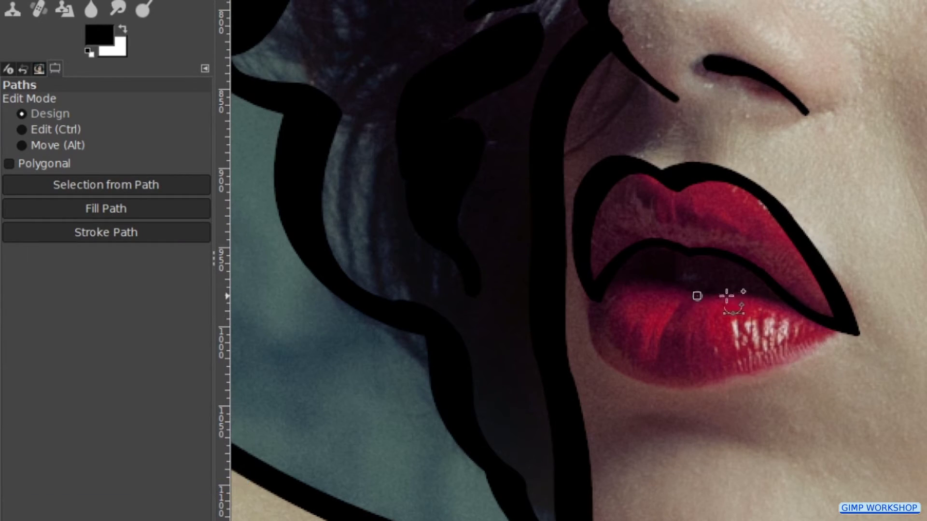
drag(849, 333, 923, 375)
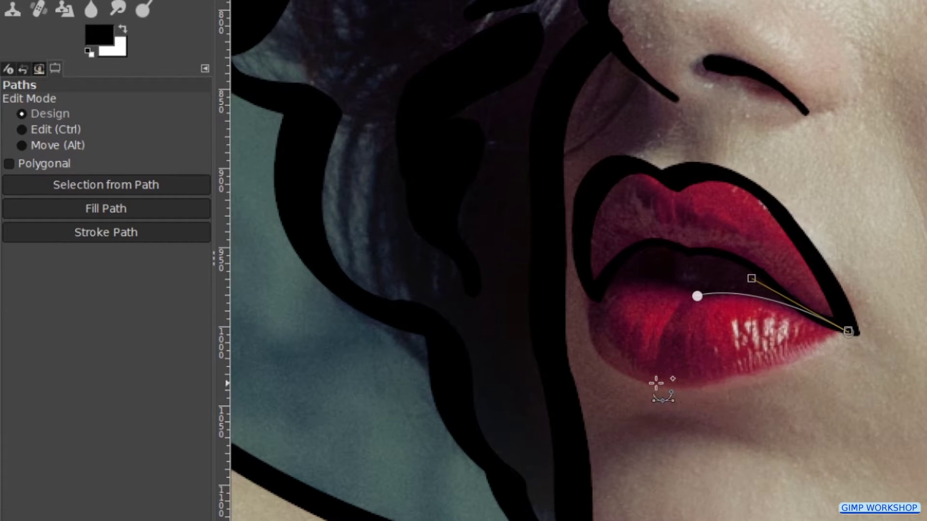
drag(655, 383, 548, 368)
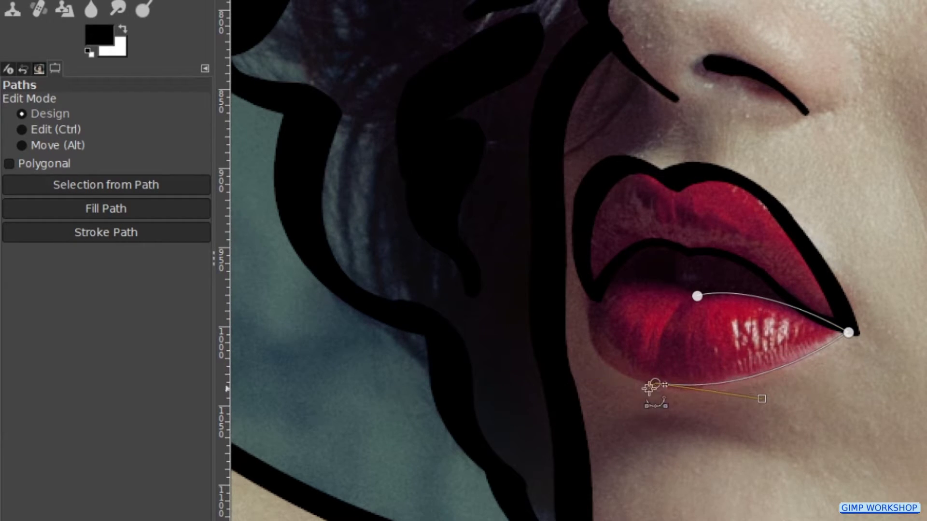
click(596, 298)
mouse_move(597, 301)
mouse_down()
mouse_move(610, 227)
mouse_move(627, 227)
mouse_move(601, 303)
mouse_up()
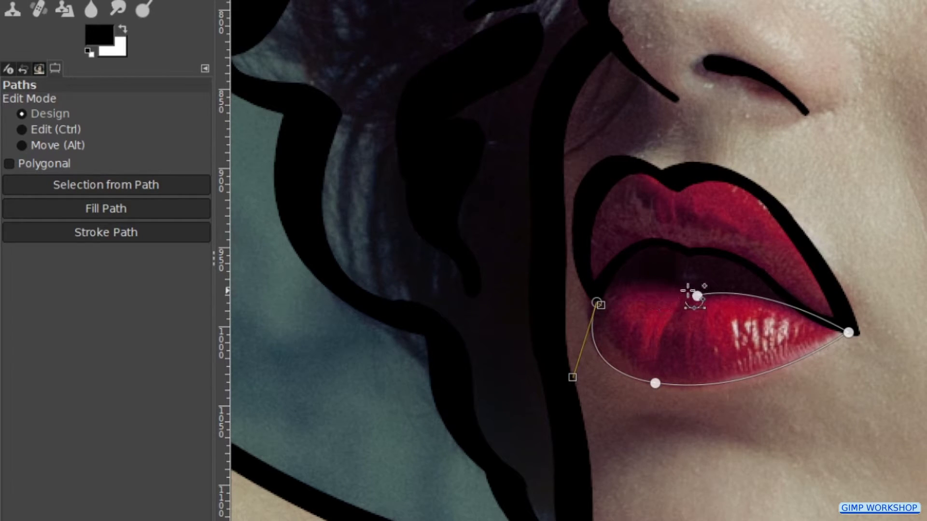
mouse_move(698, 296)
mouse_down()
mouse_move(721, 296)
mouse_move(780, 321)
mouse_move(707, 298)
mouse_up()
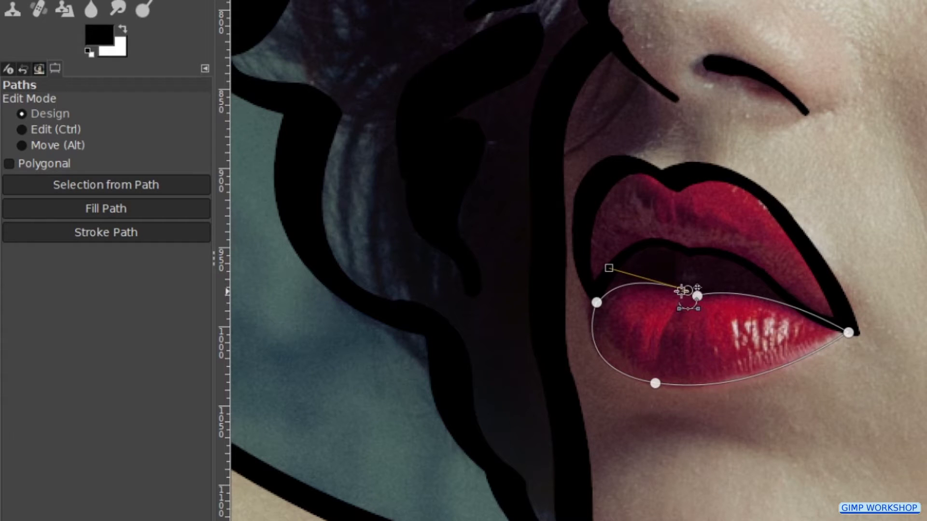
ctrl+click(696, 295)
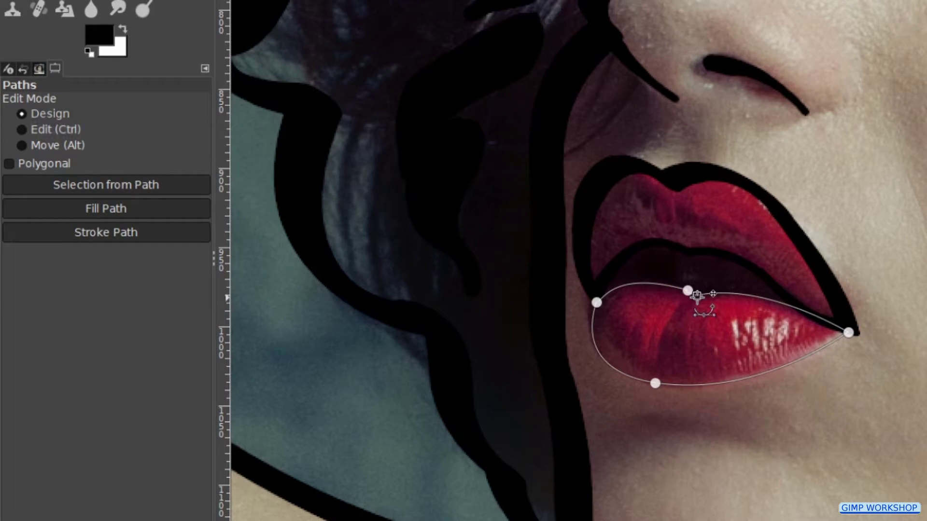
Step: Stroke the lower lip path with the Paintbrush and again with the Ink paint tool, both with emulated brush dynamics
click(165, 237)
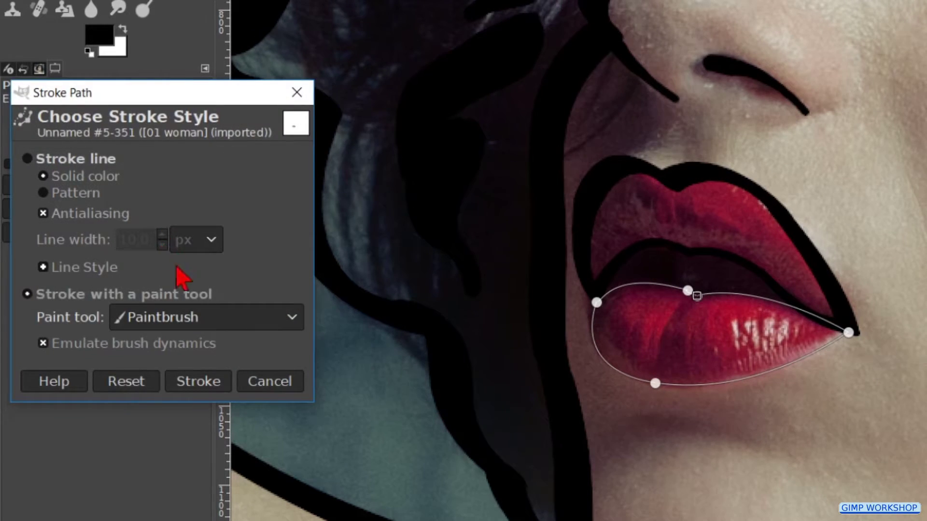
click(209, 385)
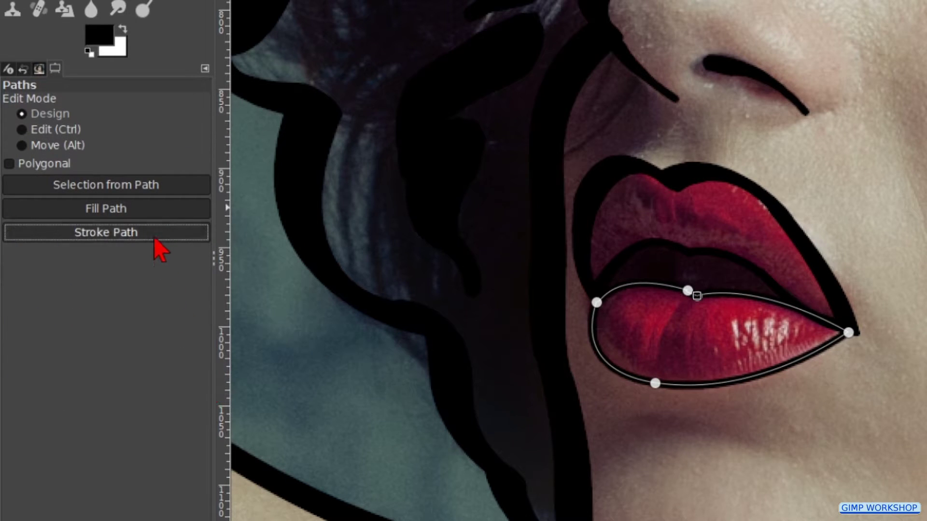
click(155, 239)
click(211, 320)
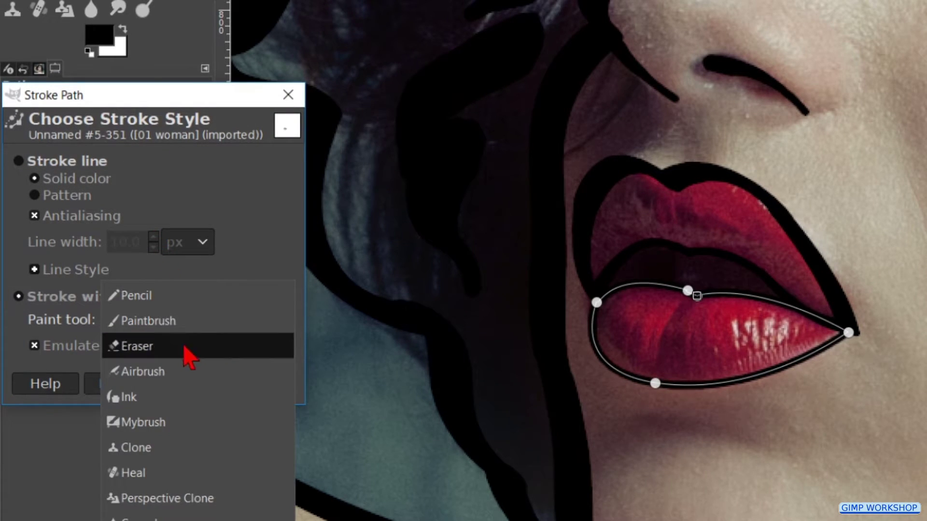
click(165, 398)
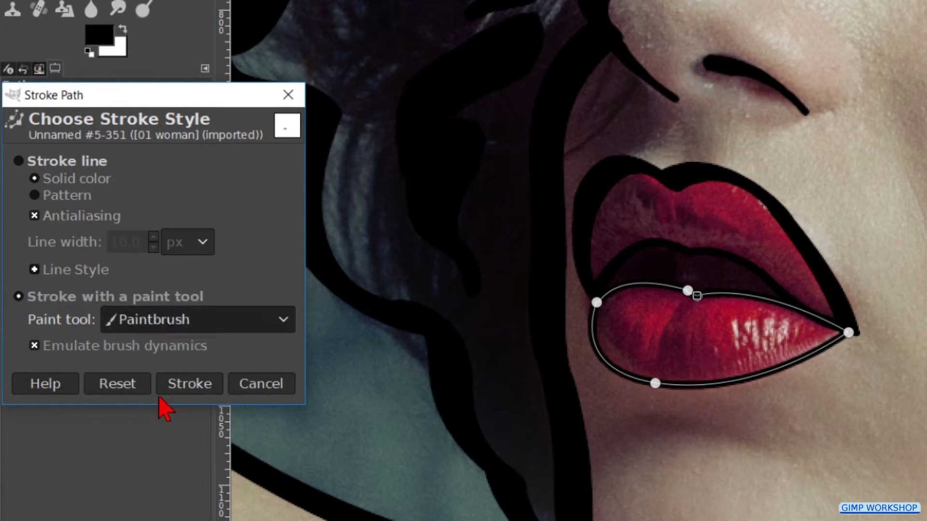
click(190, 385)
key(Escape)
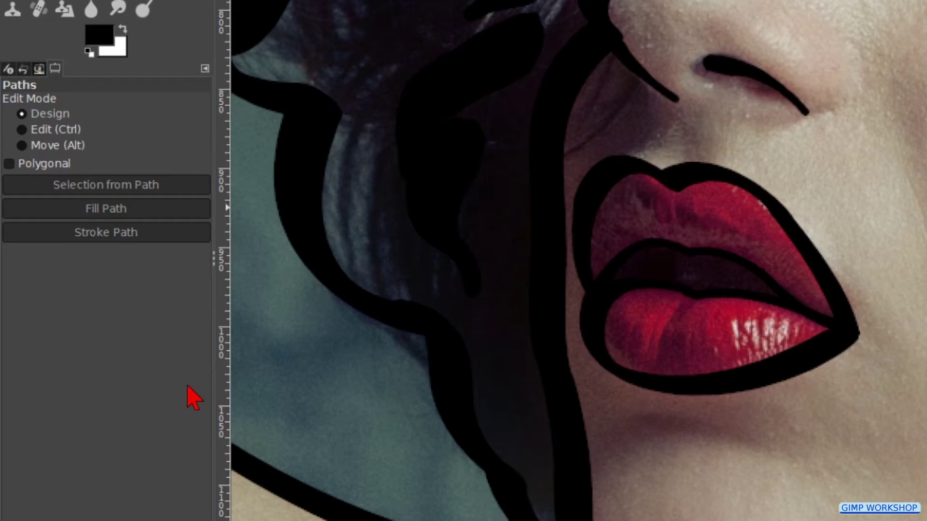
Step: Draw a short curved path across the middle of the lower lip and stroke it with the Paintbrush and again with Ink
click(652, 325)
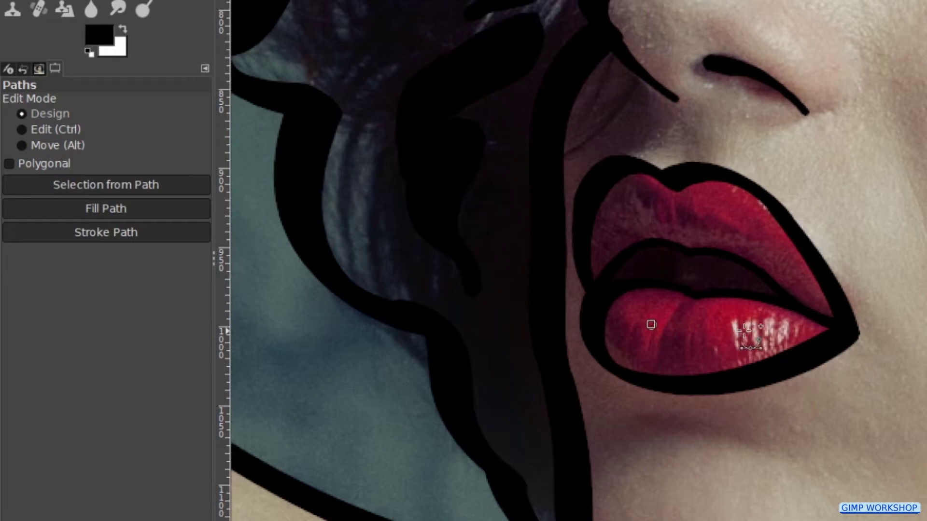
mouse_move(744, 331)
mouse_down()
mouse_move(827, 320)
mouse_move(777, 336)
mouse_move(746, 333)
mouse_up()
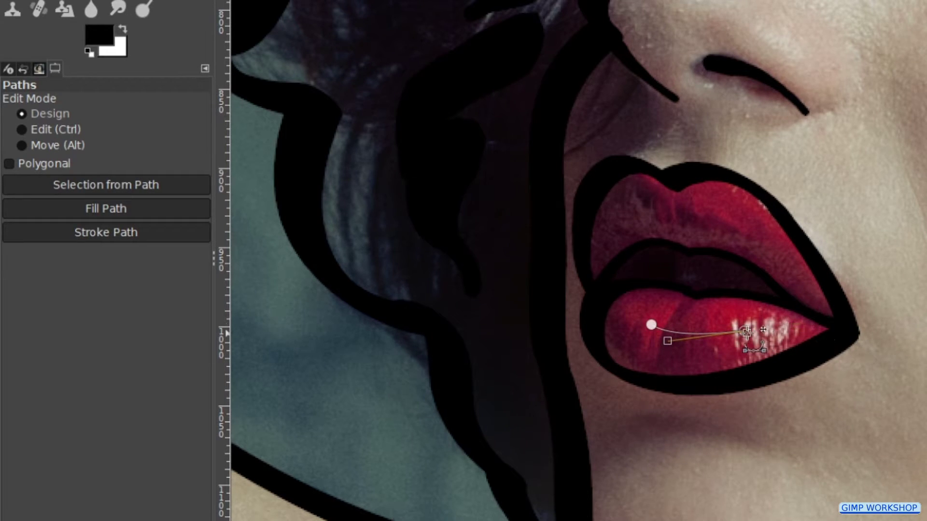
click(165, 236)
click(198, 390)
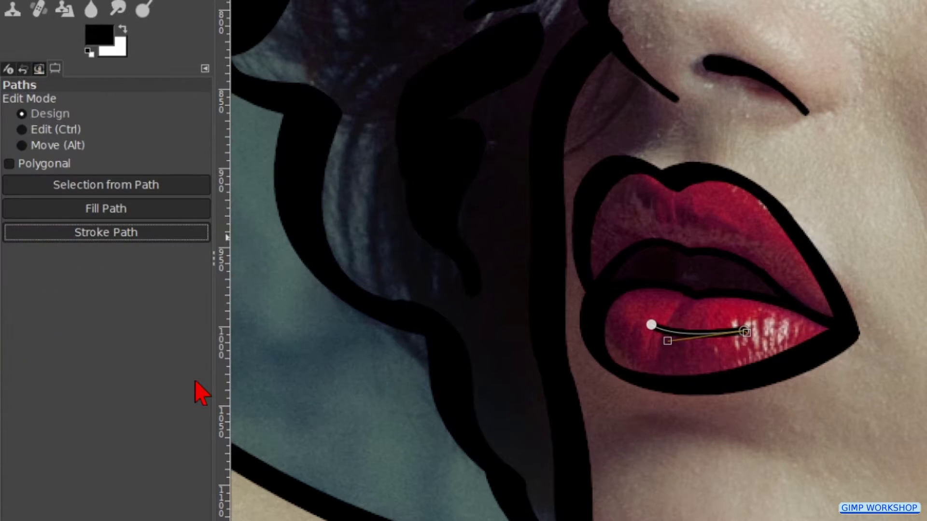
click(155, 234)
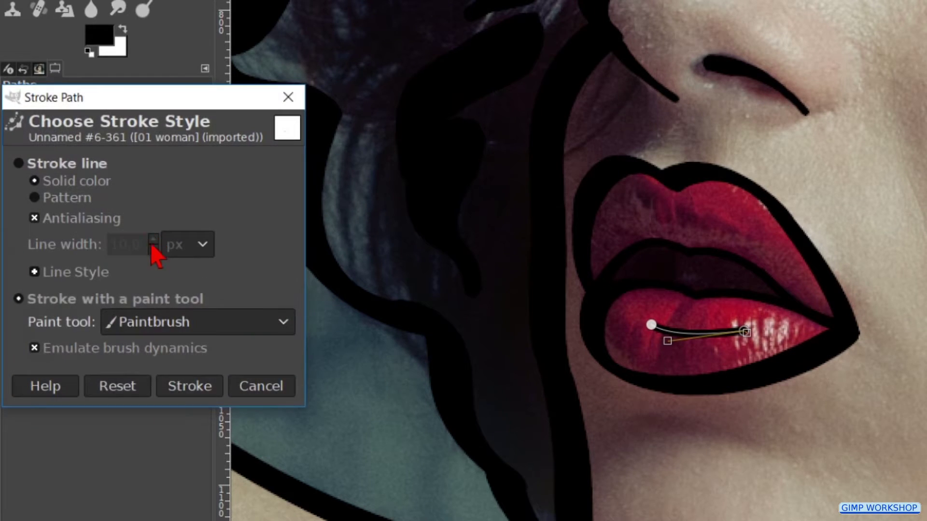
click(184, 324)
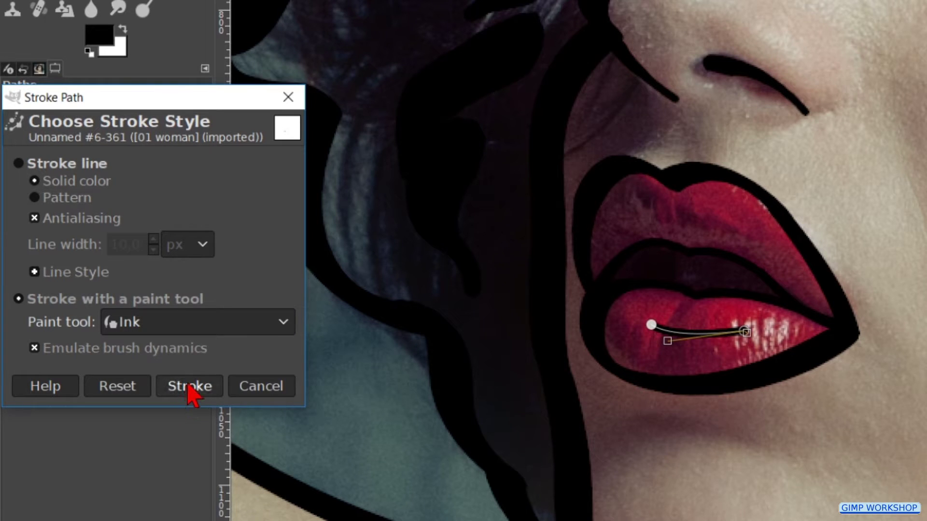
click(190, 385)
key(Escape)
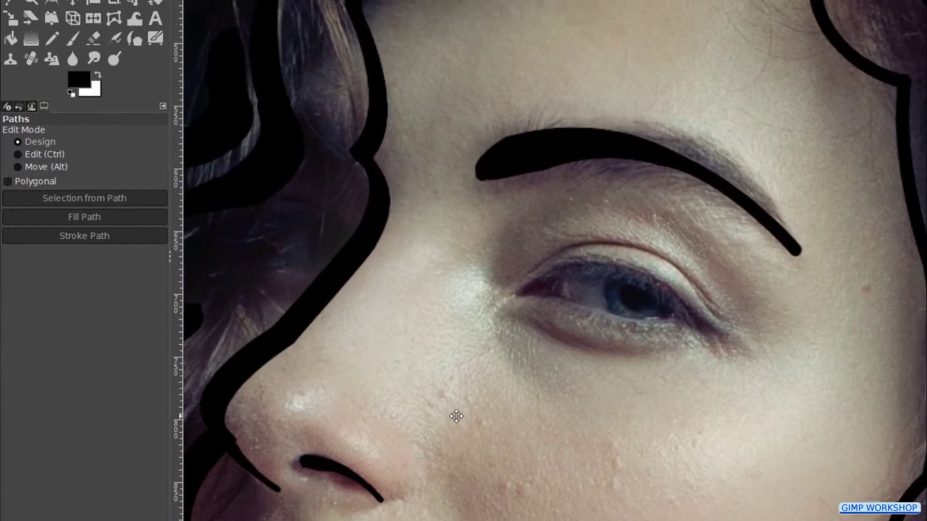
Step: Trace the eye opening with a new curved path along the upper lid, out to the outer corner and back along the lower lid
drag(456, 416, 437, 408)
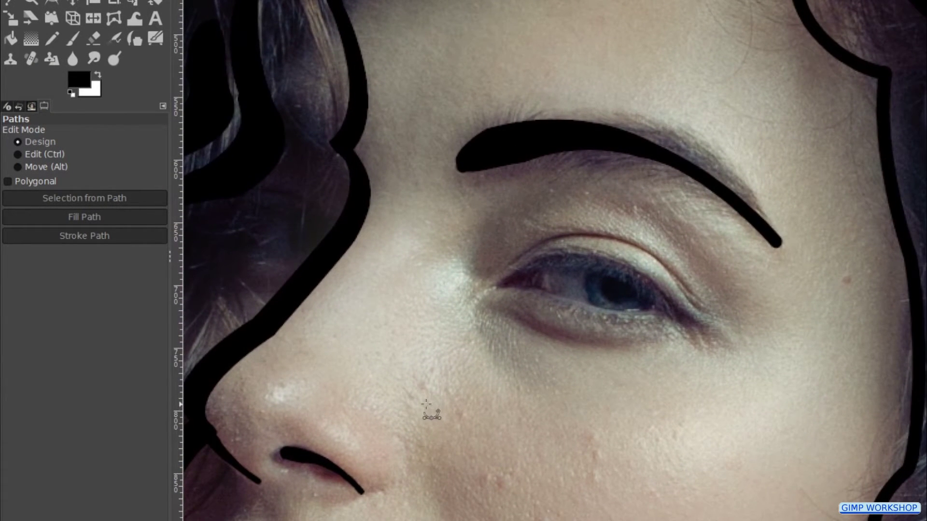
click(497, 285)
drag(650, 273, 781, 334)
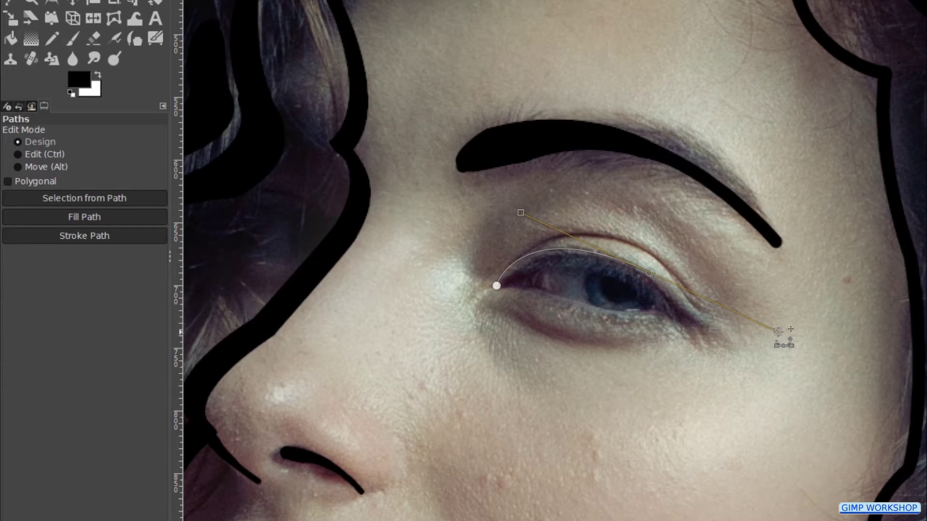
click(668, 295)
drag(668, 295, 753, 351)
drag(632, 320, 499, 297)
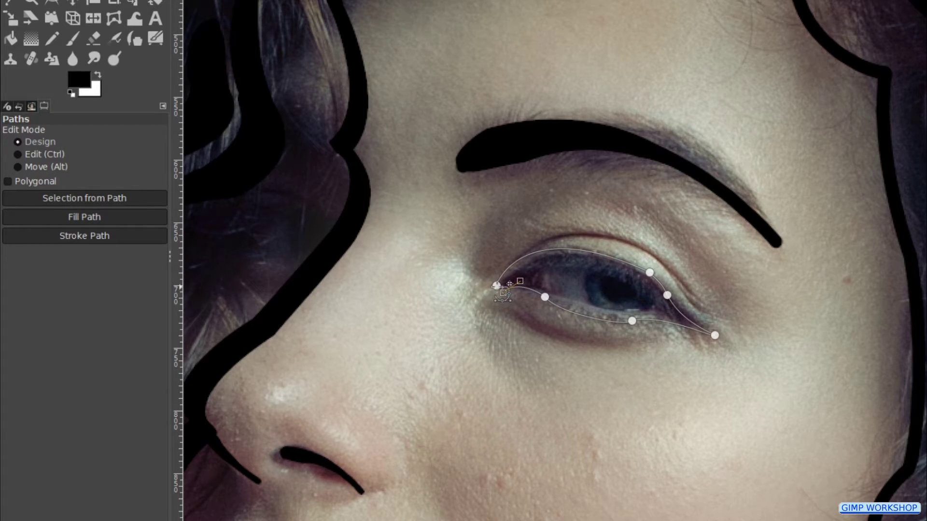
ctrl+click(497, 286)
Step: Add separate curved segments to the eye path under the lower lid, along the upper eyelid crease and beside the nose bridge
shift+click(504, 321)
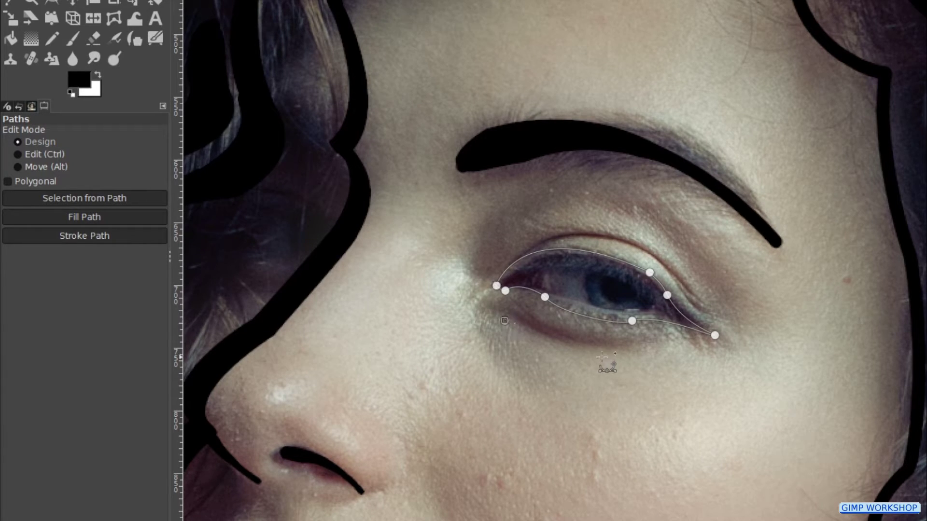
mouse_move(626, 354)
mouse_down()
mouse_move(717, 351)
mouse_move(630, 356)
mouse_up()
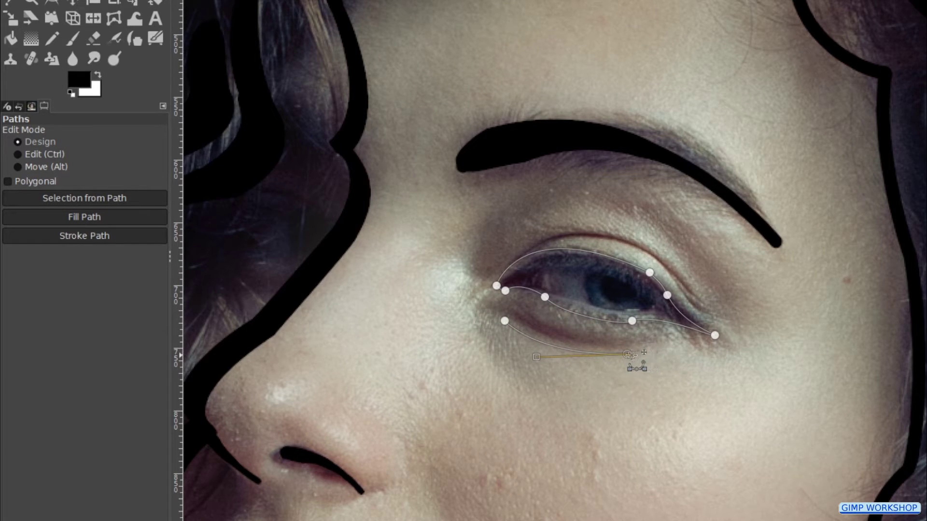
shift+click(503, 233)
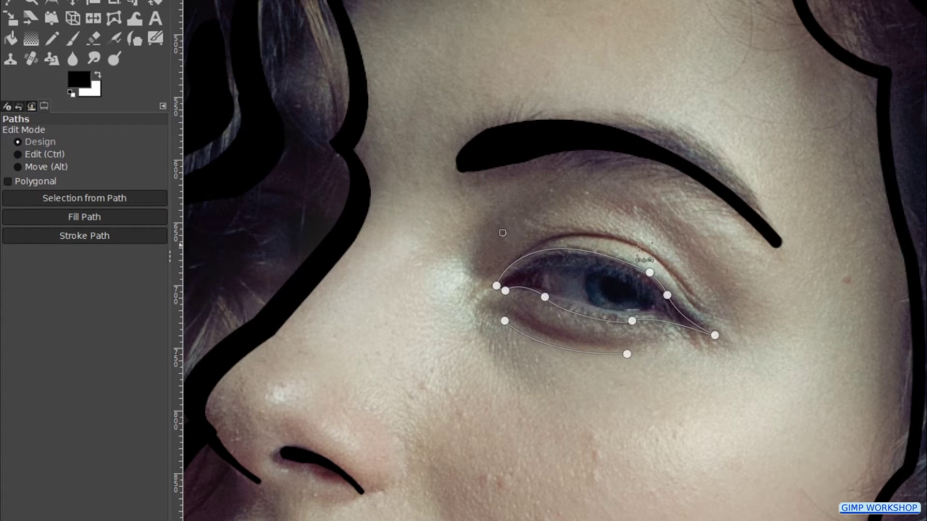
drag(680, 261, 775, 324)
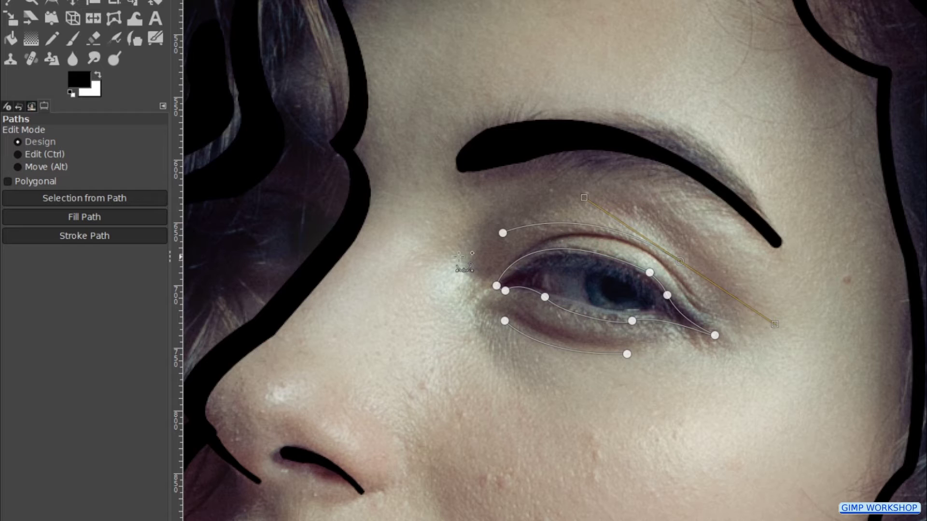
drag(459, 256, 457, 314)
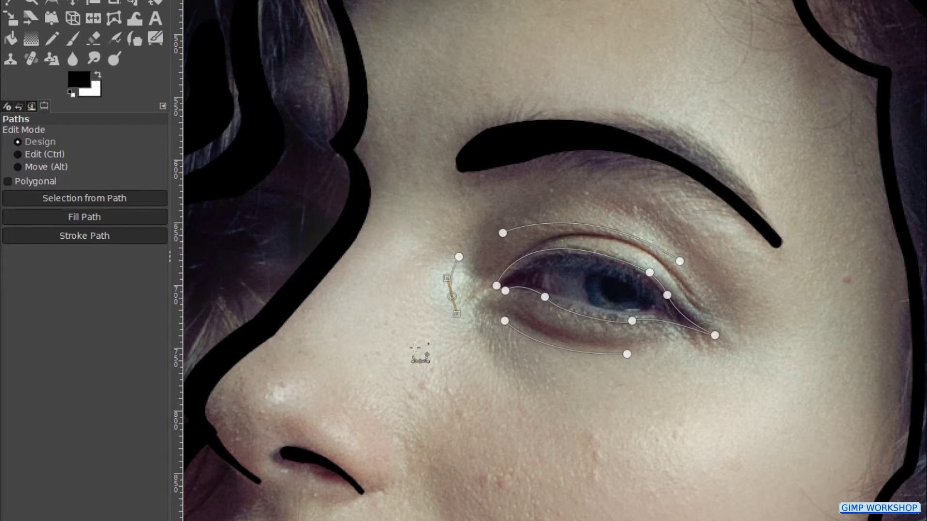
Step: Stroke the eye path with the Paintbrush and again with the Ink paint tool, both with emulated brush dynamics
click(111, 242)
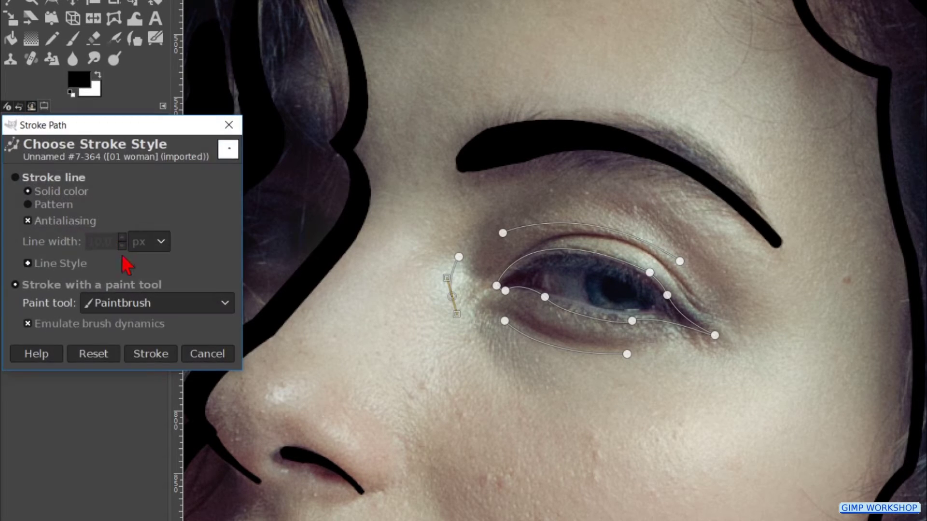
click(151, 353)
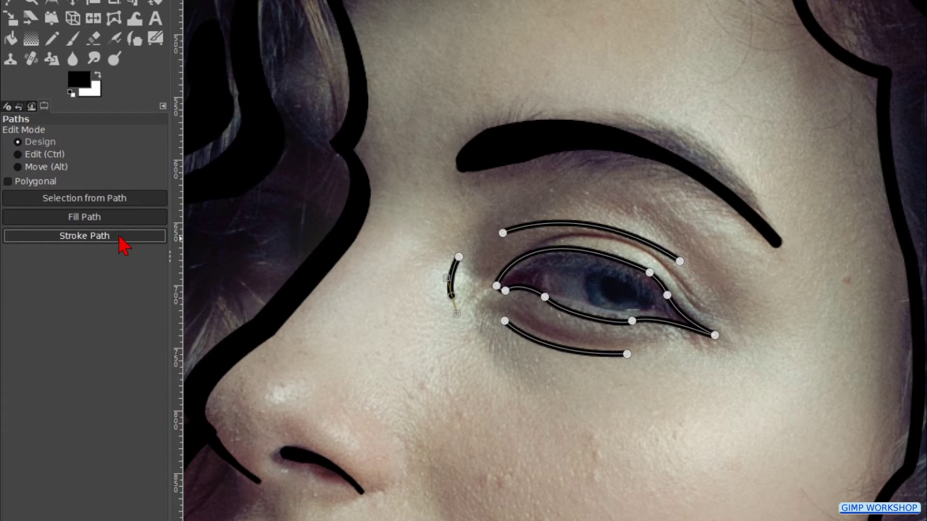
click(118, 236)
click(151, 310)
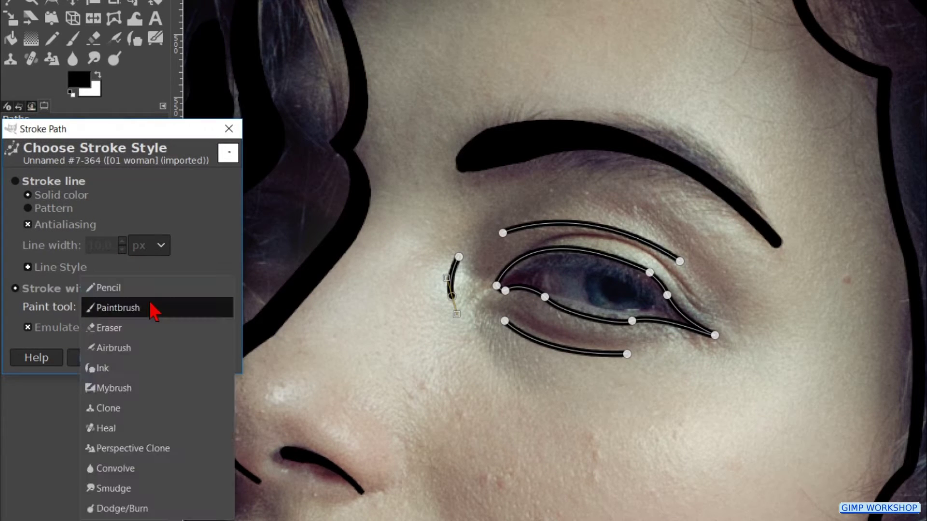
click(131, 368)
click(151, 357)
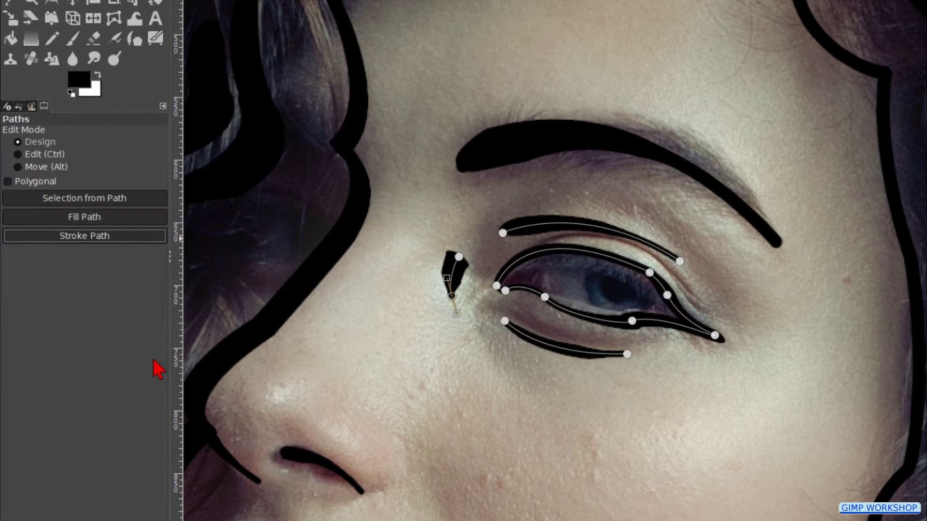
key(Escape)
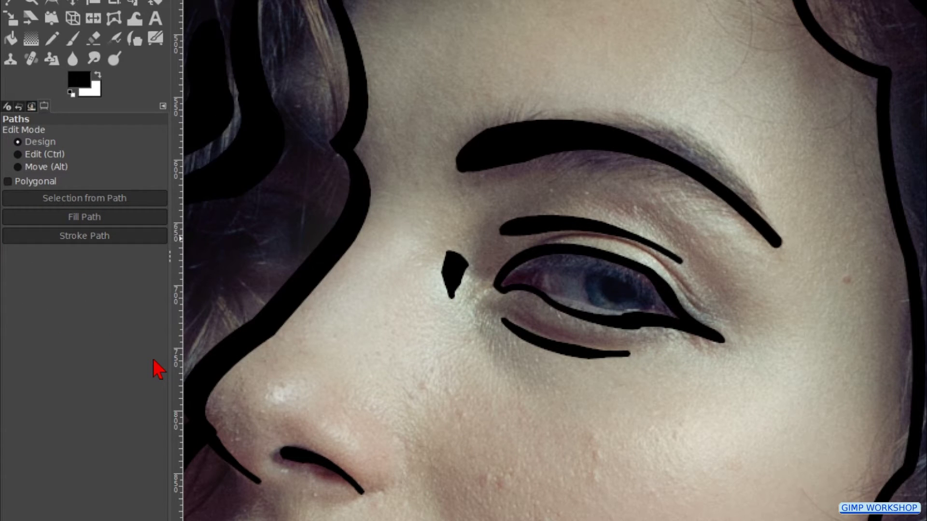
Step: Draw a nearly circular path around the iris, open beneath the upper lid, and shift the whole path slightly toward the nose
click(607, 257)
drag(591, 302, 635, 318)
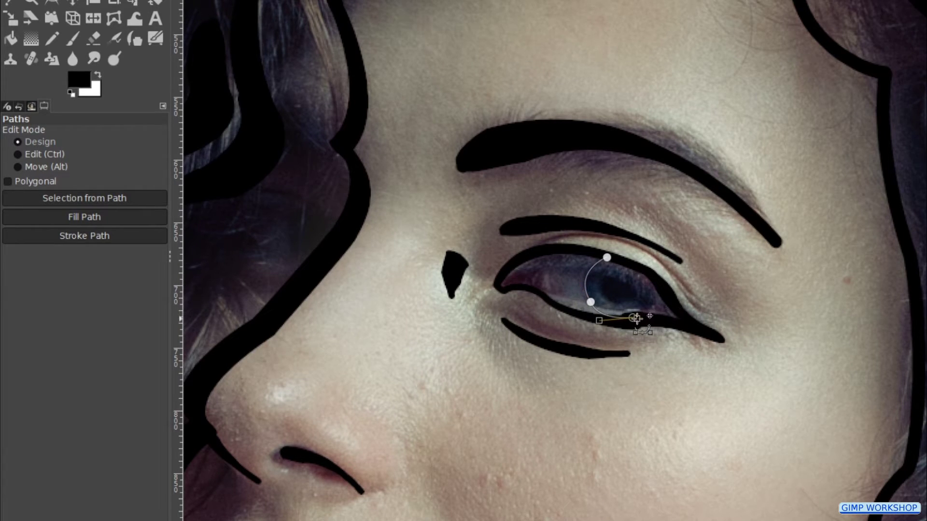
drag(651, 273, 629, 252)
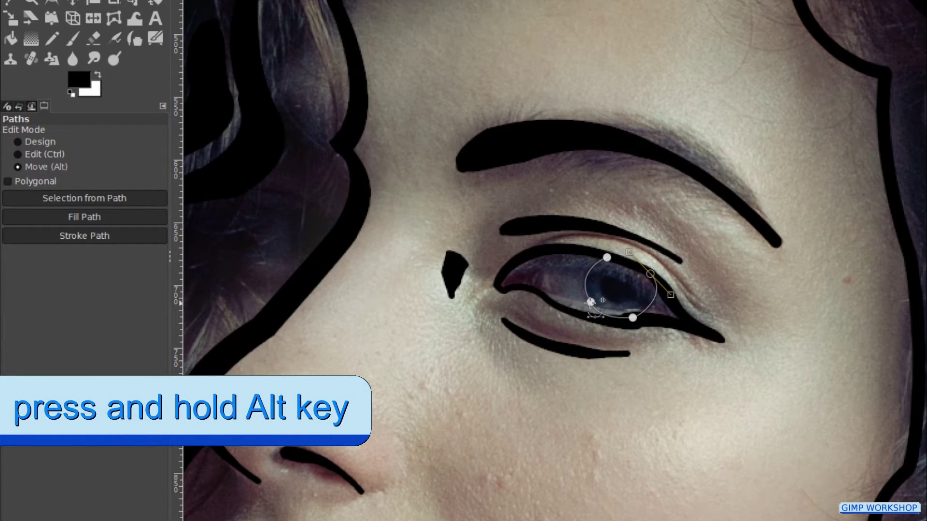
drag(590, 302, 582, 302)
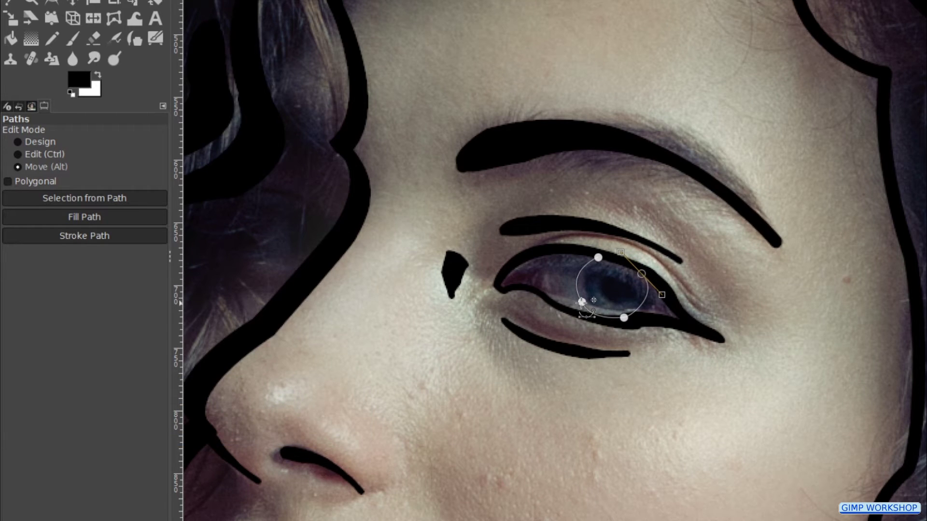
Step: Stroke the iris path with the Paintbrush paint tool, using emulated brush dynamics
click(78, 240)
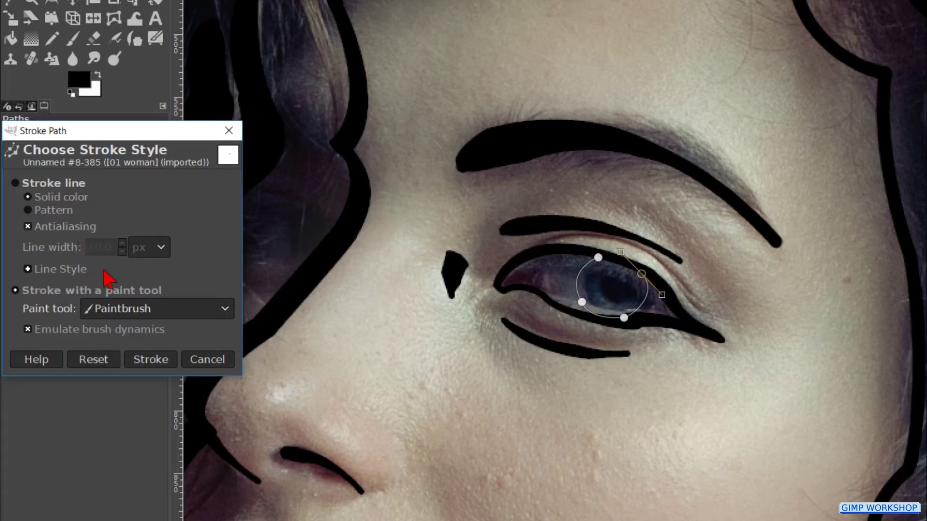
click(153, 363)
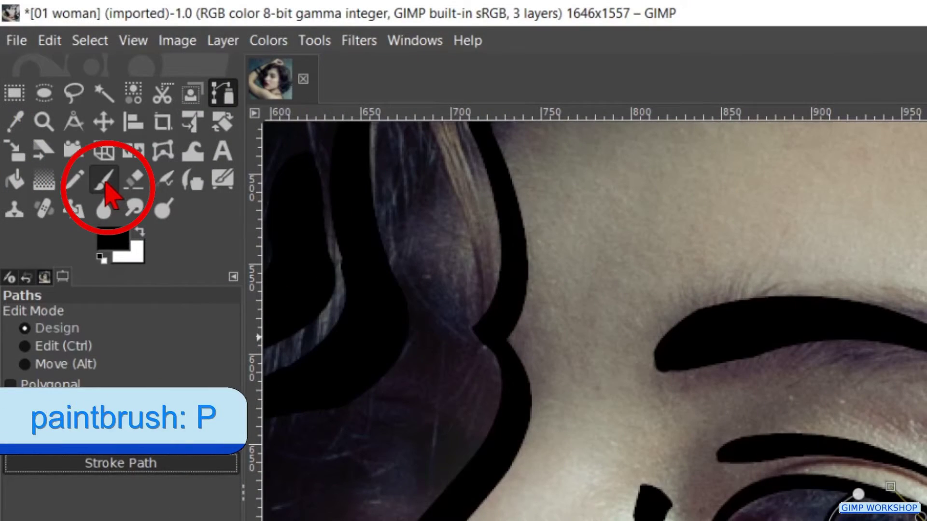
Step: Paint the pupil as a single black dot in the iris centre with the Paintbrush at size 25, and fit the image in the window
click(105, 186)
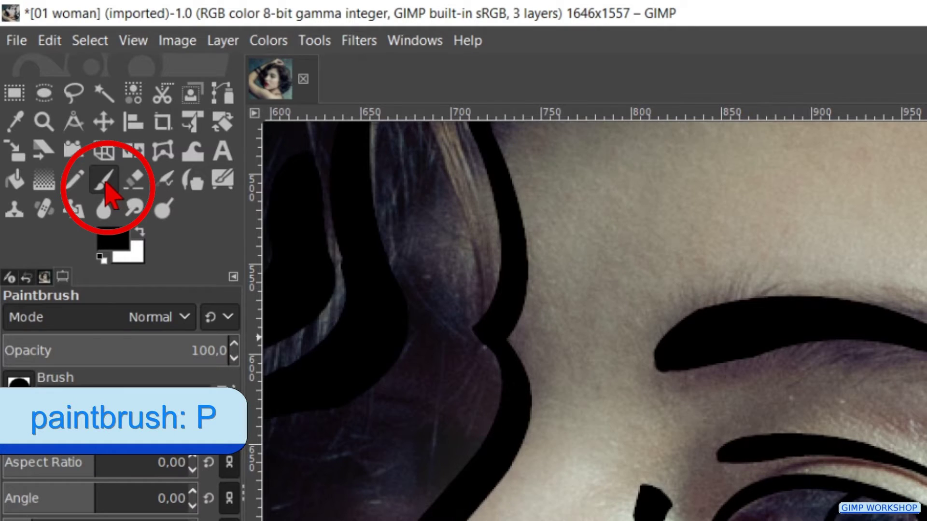
click(171, 426)
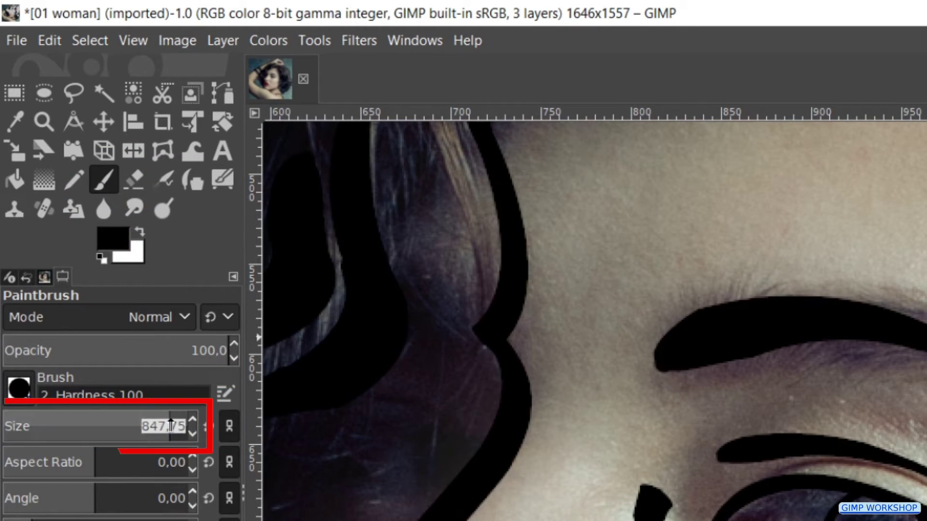
text(25)
key(Return)
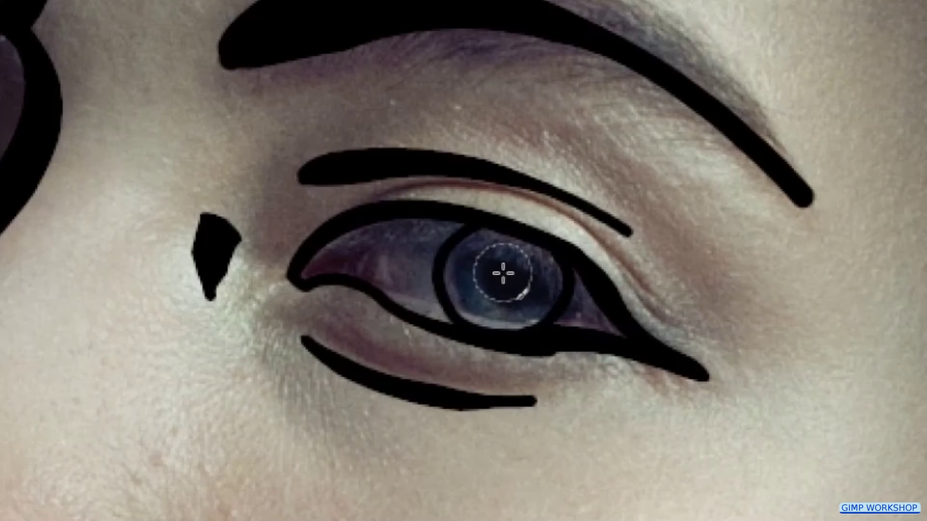
click(505, 279)
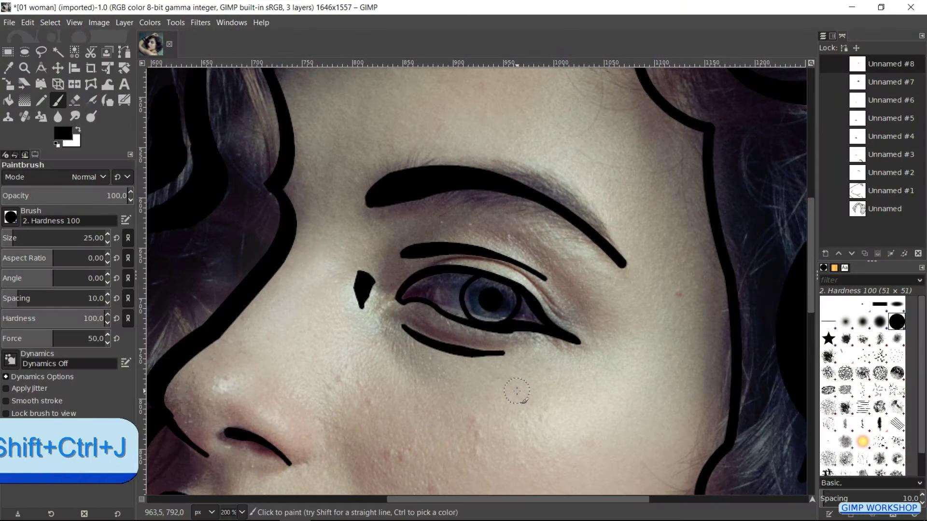
key(ctrl+shift+j)
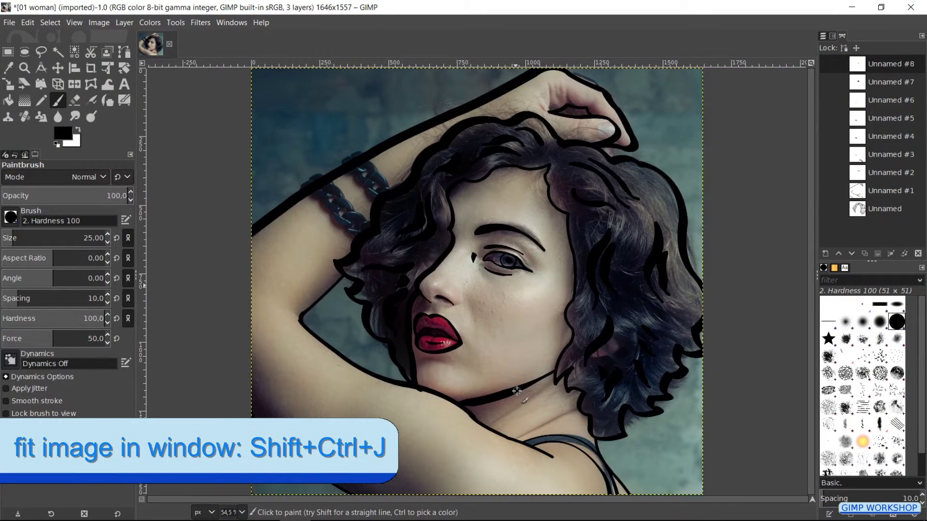
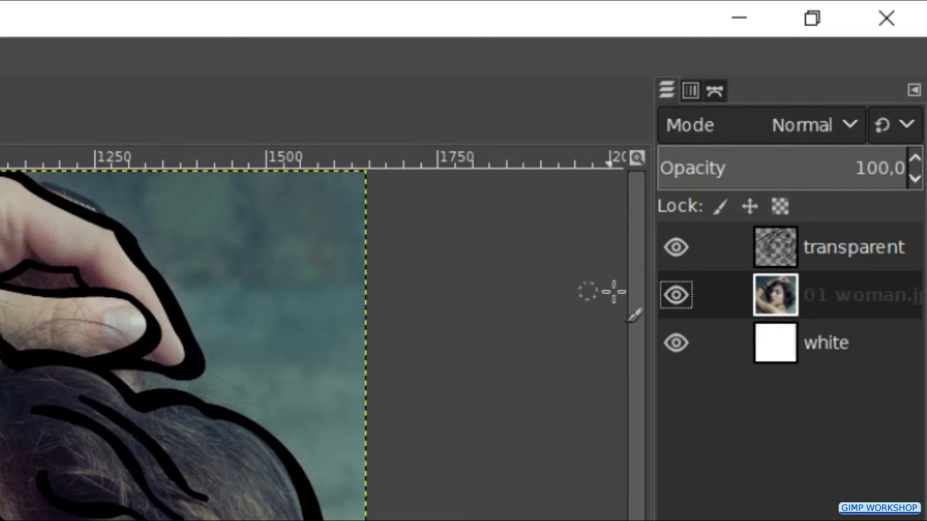
Step: Hide the woman photo layer and merge the visible transparent line-art layer with the white layer
click(675, 295)
click(775, 256)
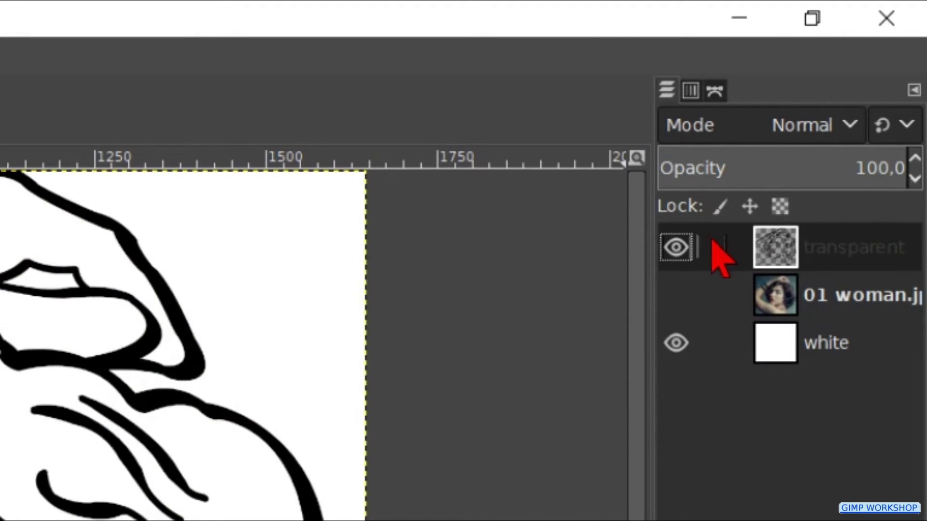
right_click(775, 261)
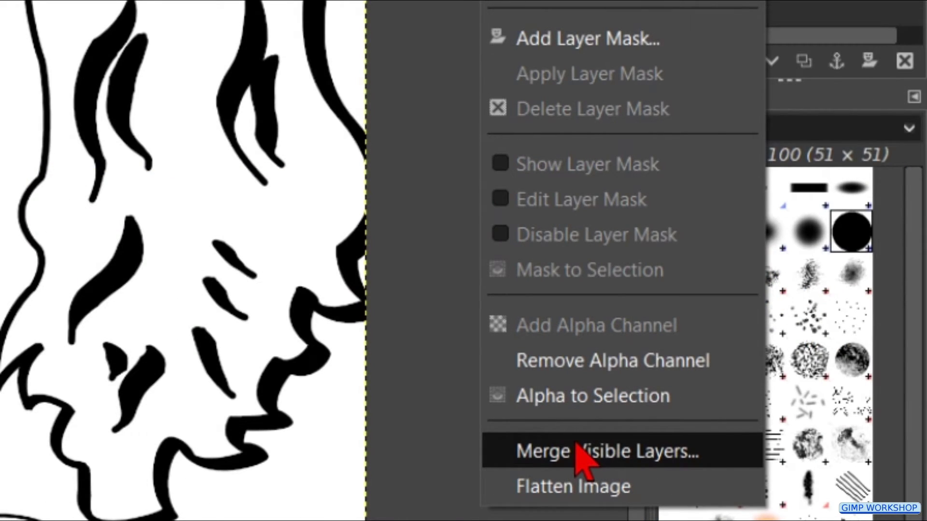
click(576, 449)
click(553, 410)
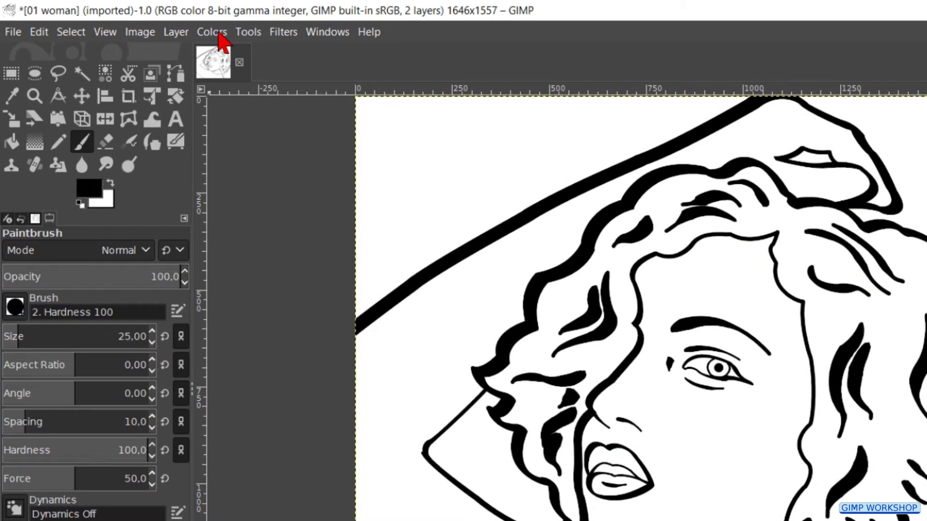
Step: Apply Threshold to the merged line art, check the eye's pixel edges up close, and fit the image in the window
click(212, 32)
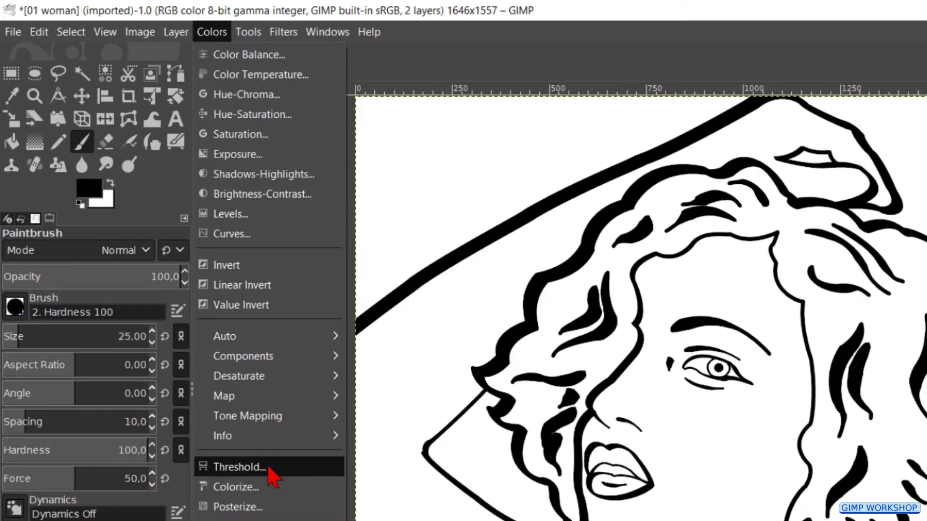
click(240, 467)
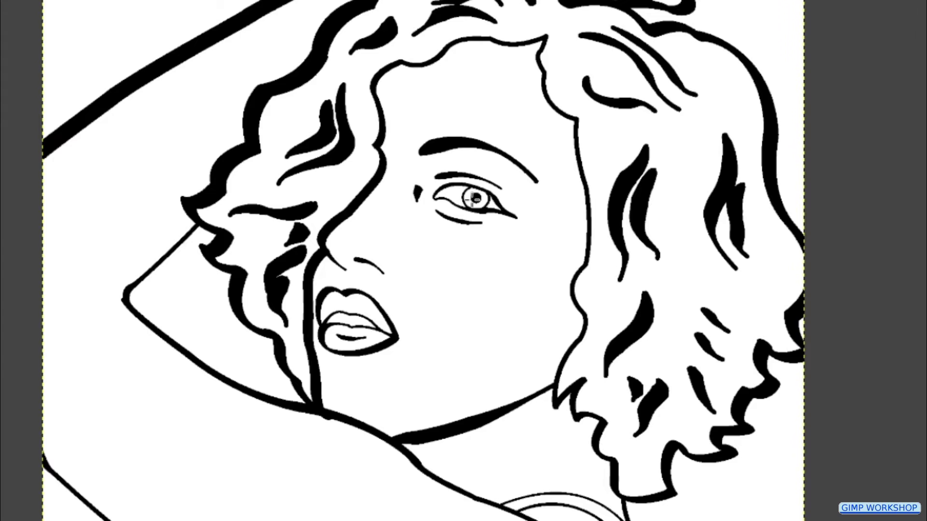
scroll(474, 199, up, 5)
scroll(473, 199, up, 2)
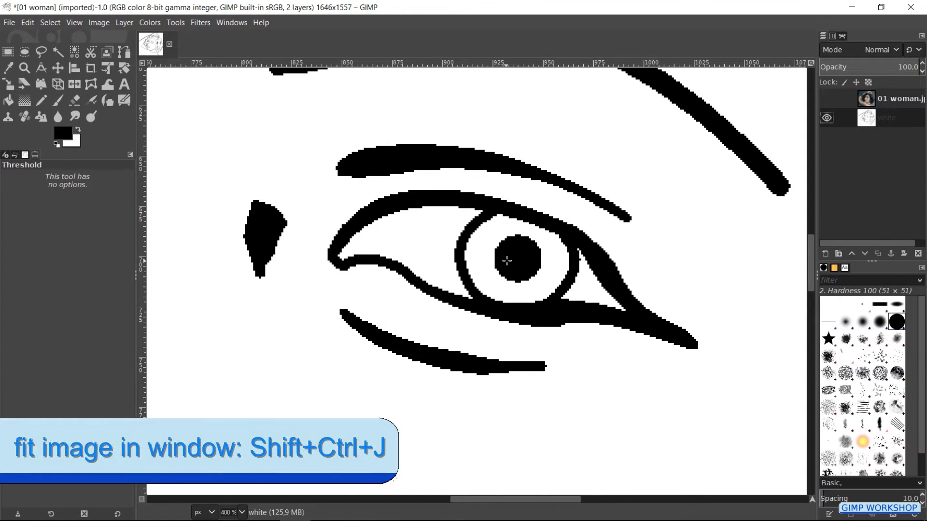
key(shift+ctrl+j)
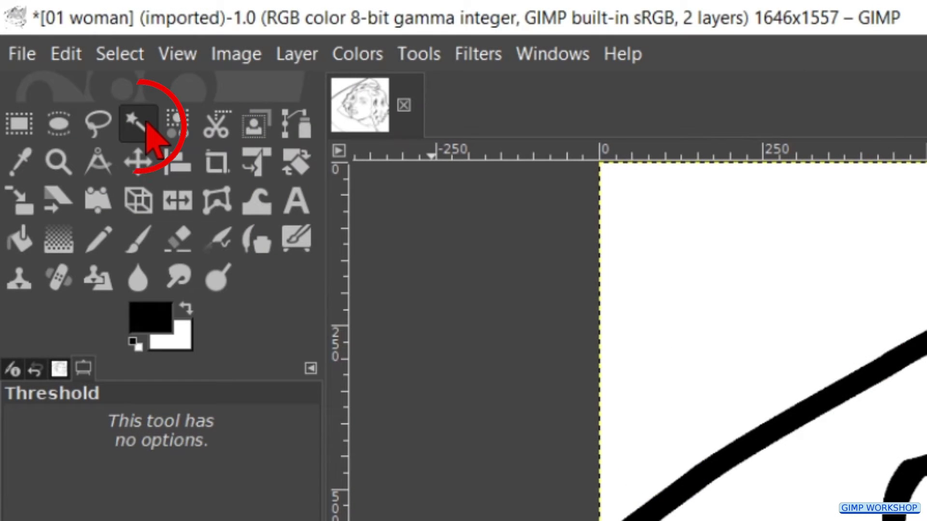
Step: Select the skin areas of the arms, hand, face and neck with Fuzzy Select in add-to-selection mode
click(145, 123)
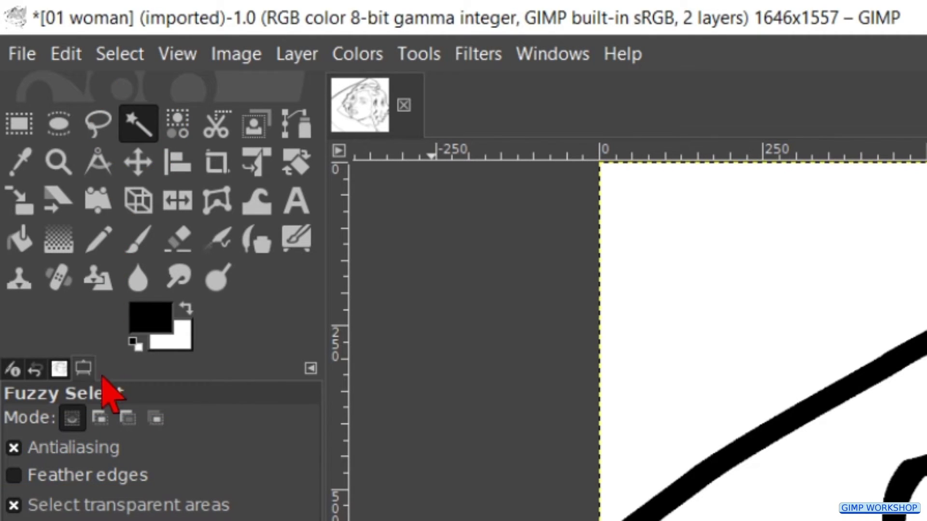
click(111, 416)
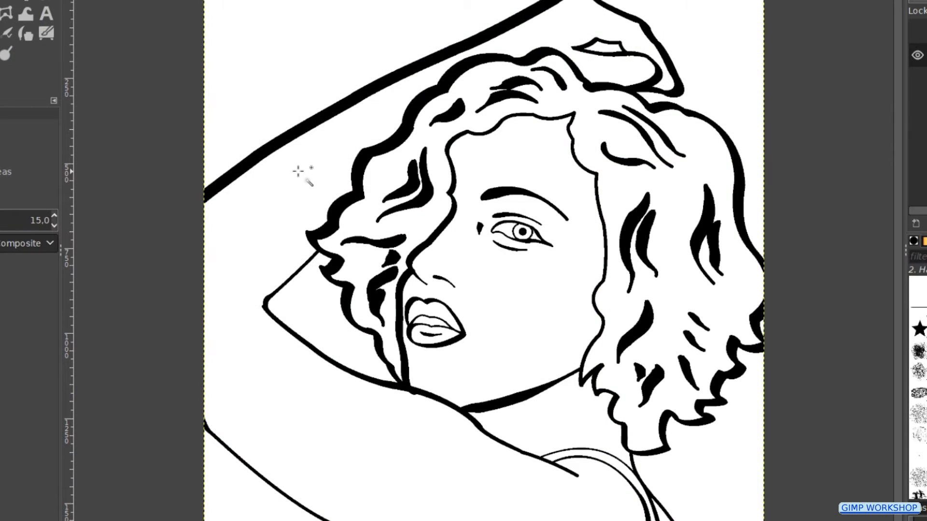
click(298, 171)
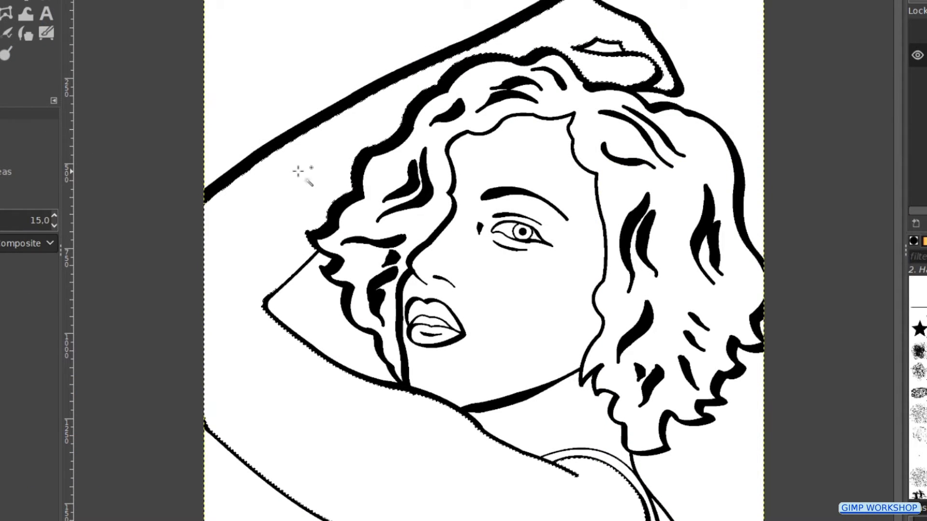
click(521, 286)
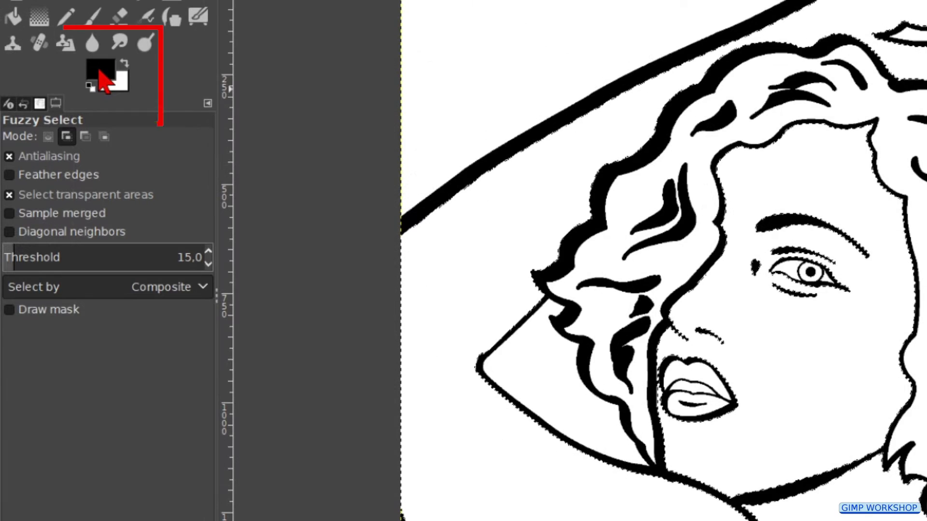
Step: Fill the selected skin areas with the foreground colour fdd5bb and clear the selection
click(100, 73)
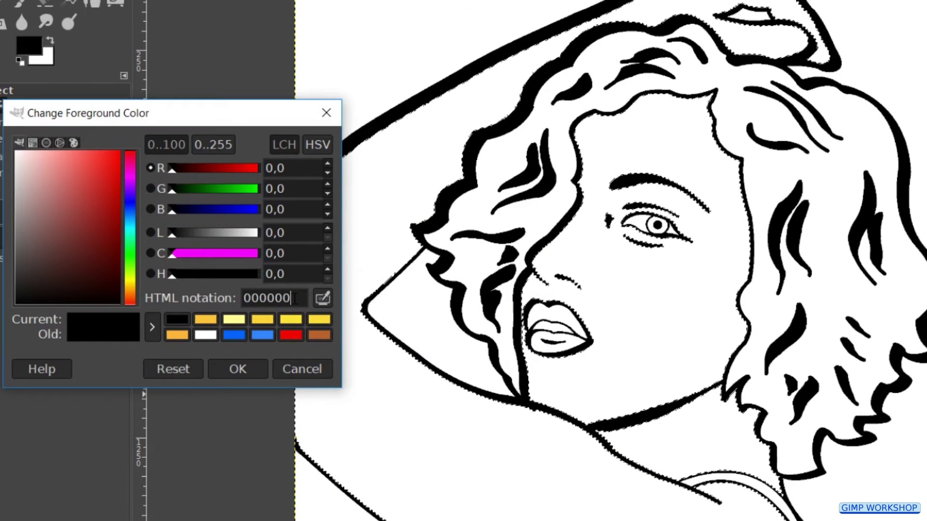
double_click(370, 397)
text(fd)
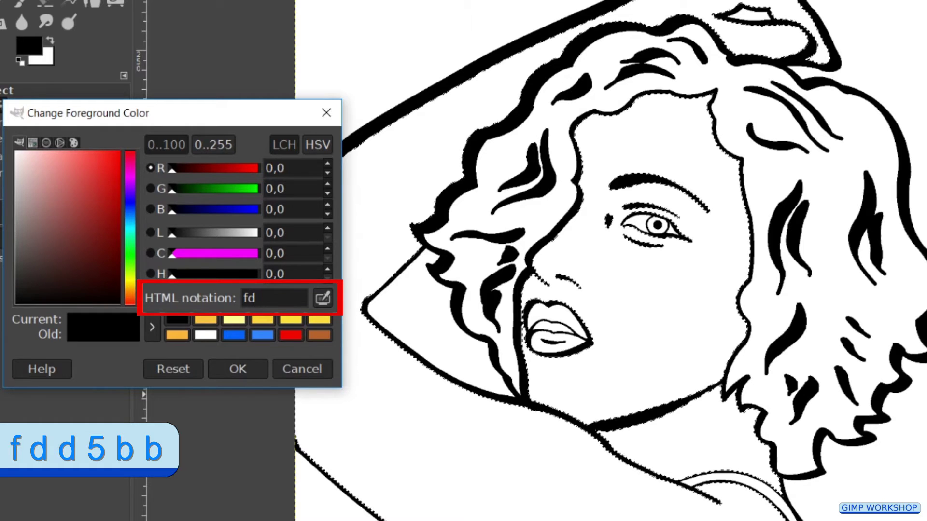
text(d)
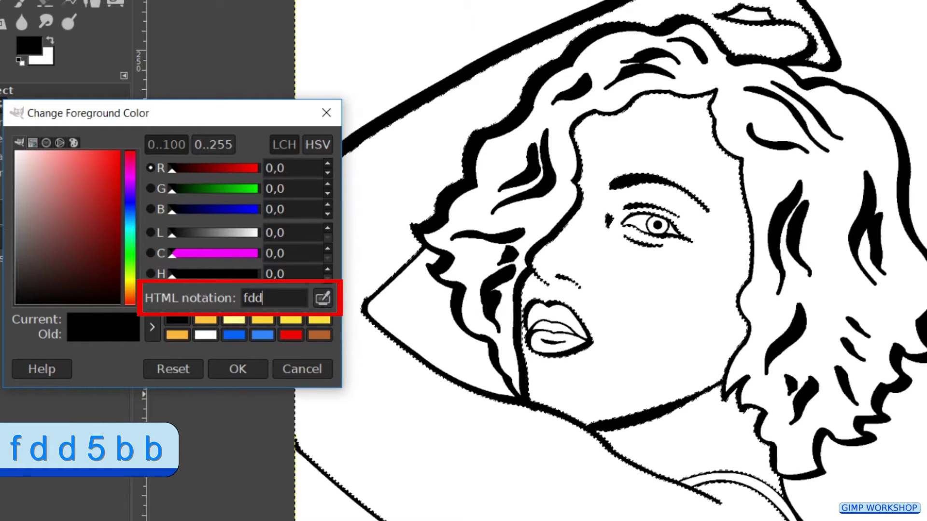
text(5)
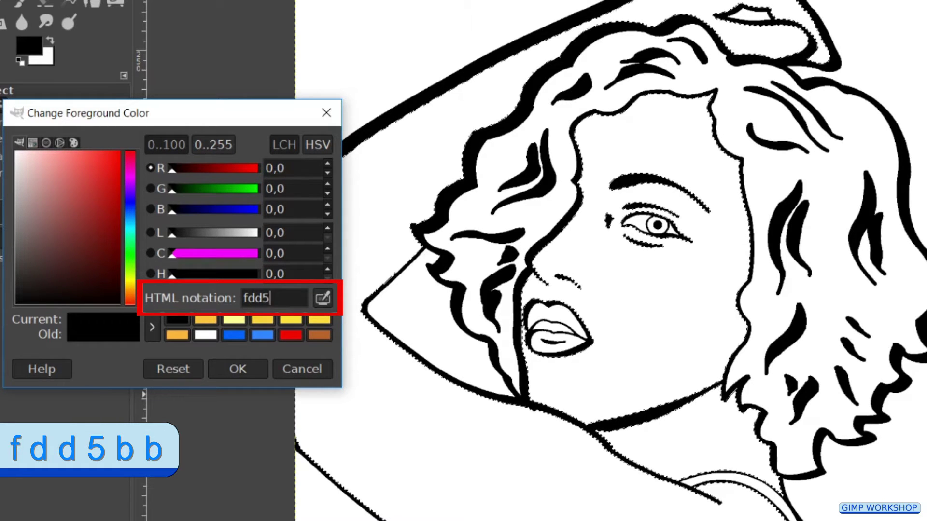
text(bb)
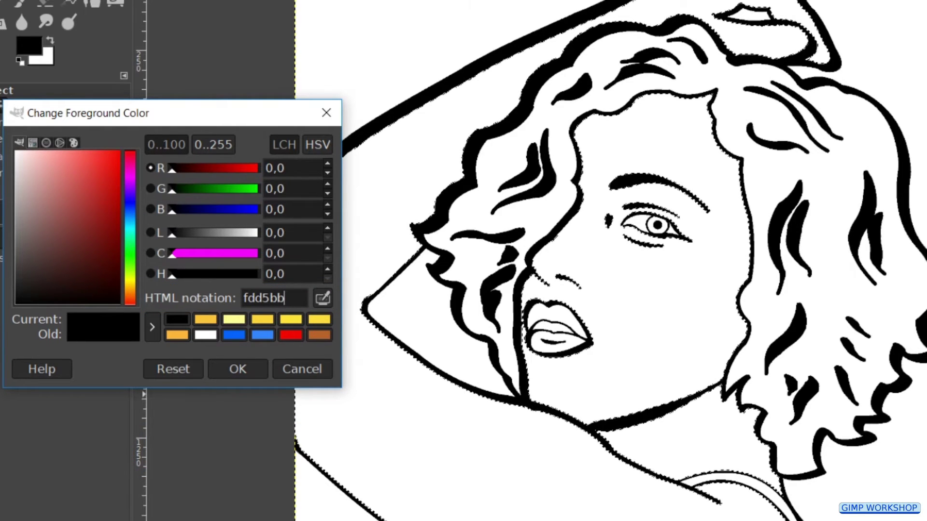
key(Return)
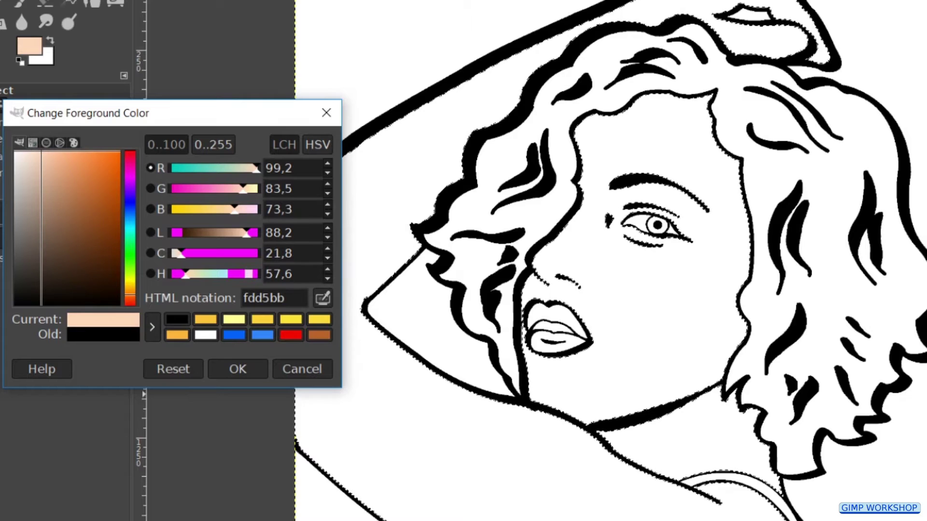
drag(130, 321, 510, 286)
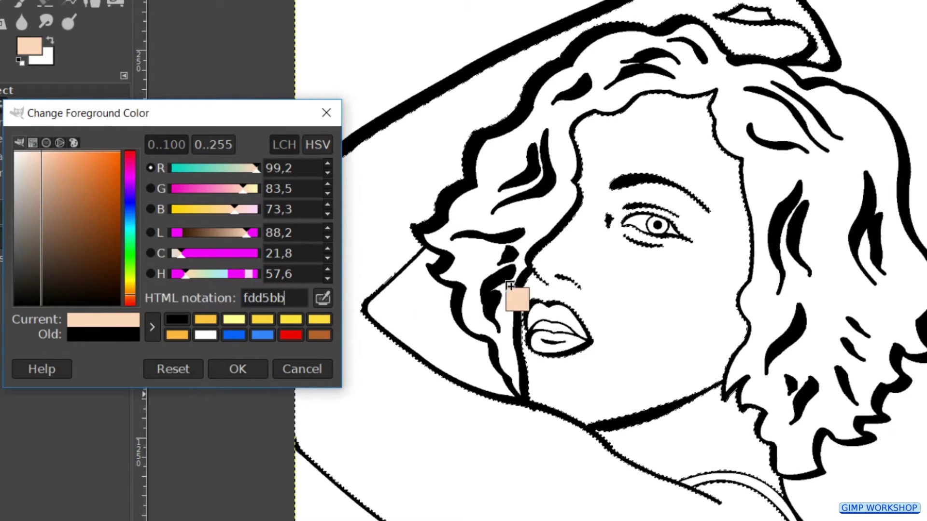
drag(619, 273, 618, 273)
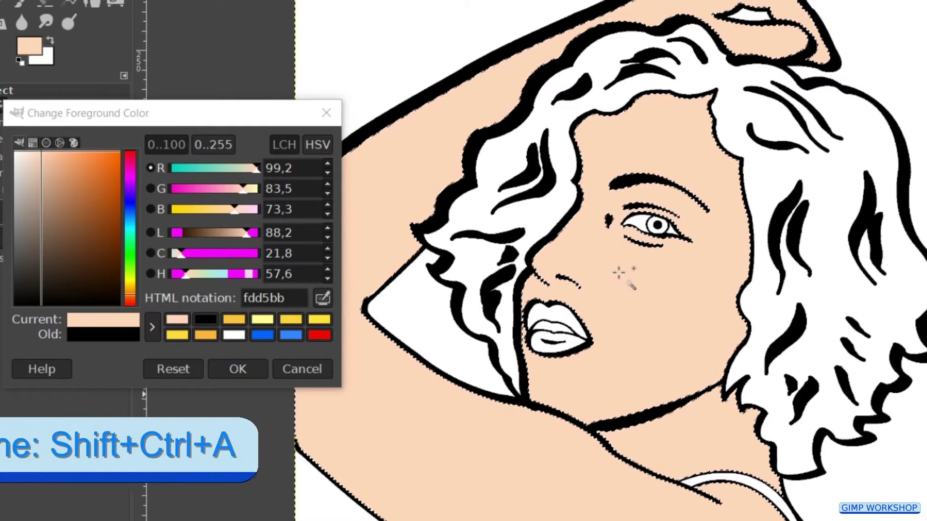
key(ctrl+shift+a)
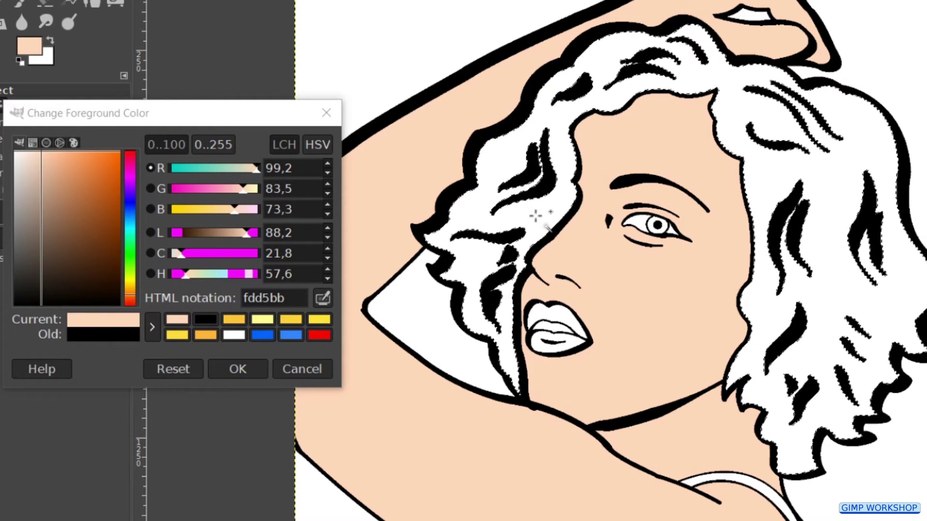
Step: Select all white hair areas, fill them with the foreground colour fec43e, and clear the selection
click(298, 297)
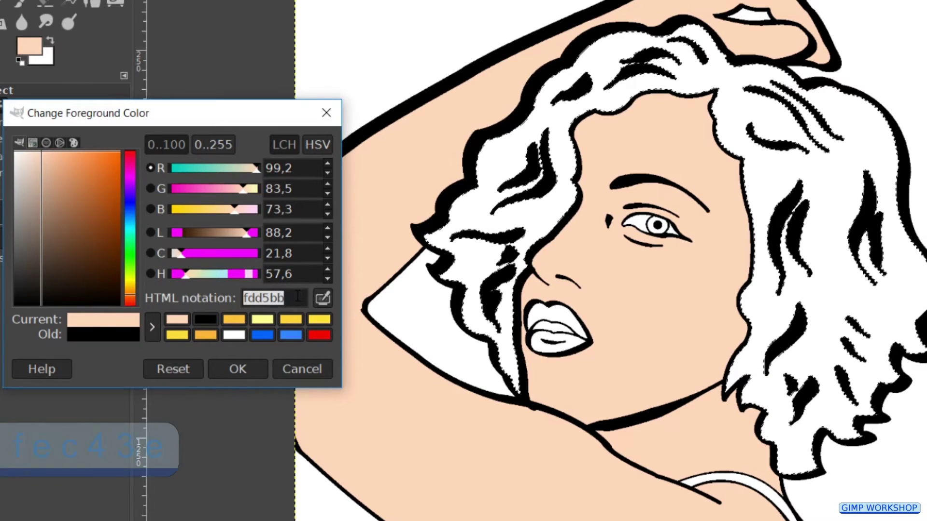
text(fe)
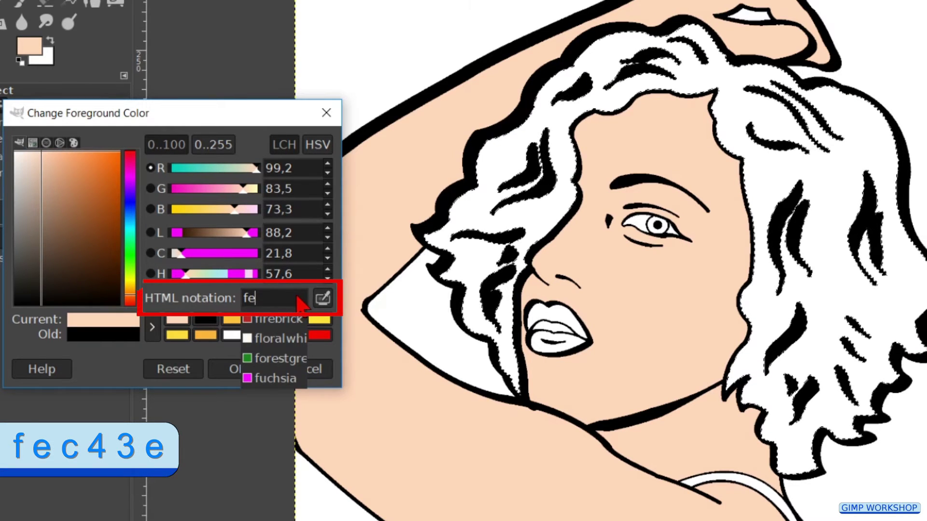
text(c)
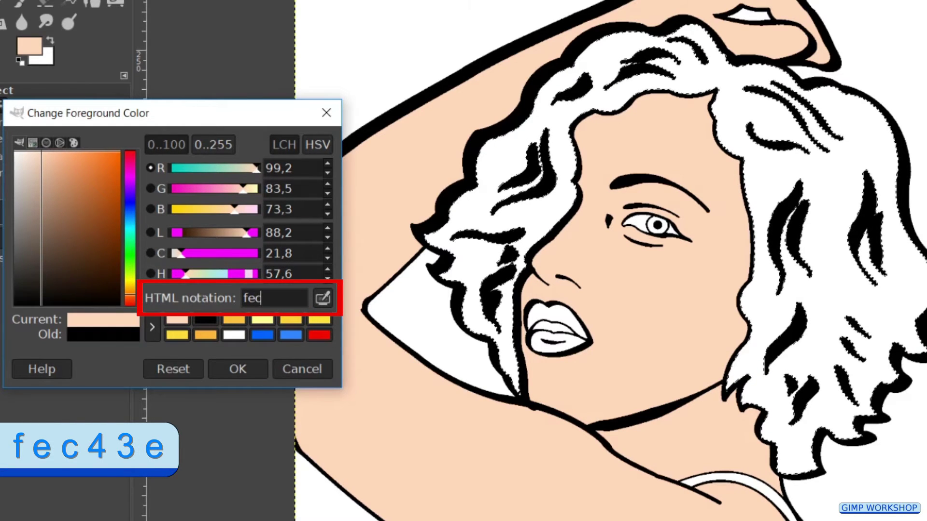
text(4)
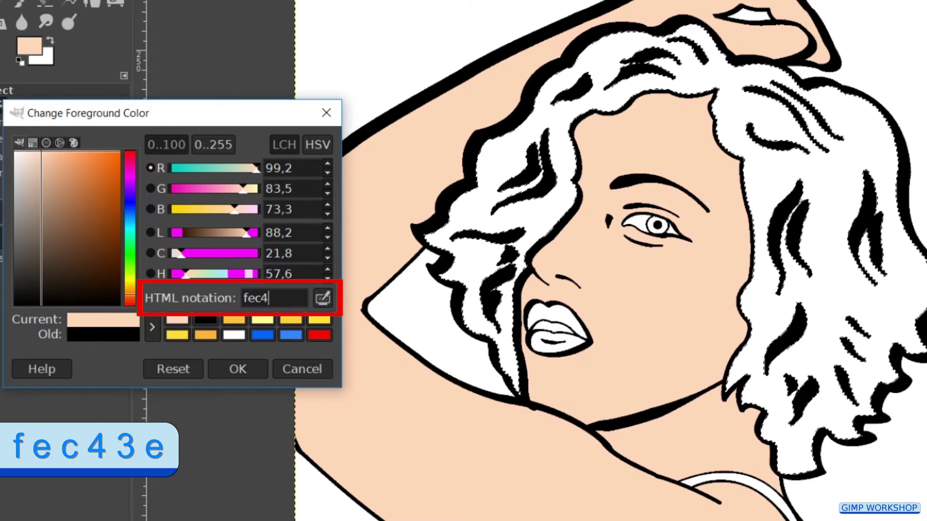
text(3)
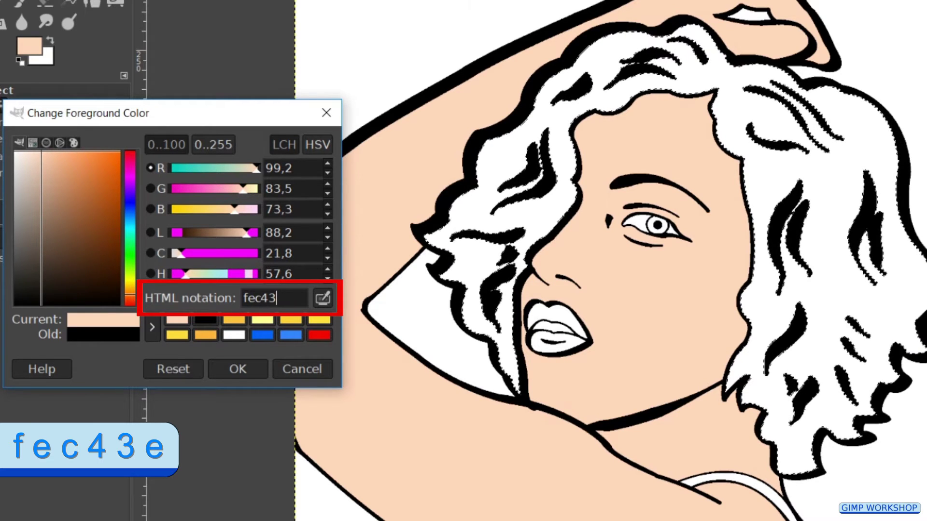
text(e)
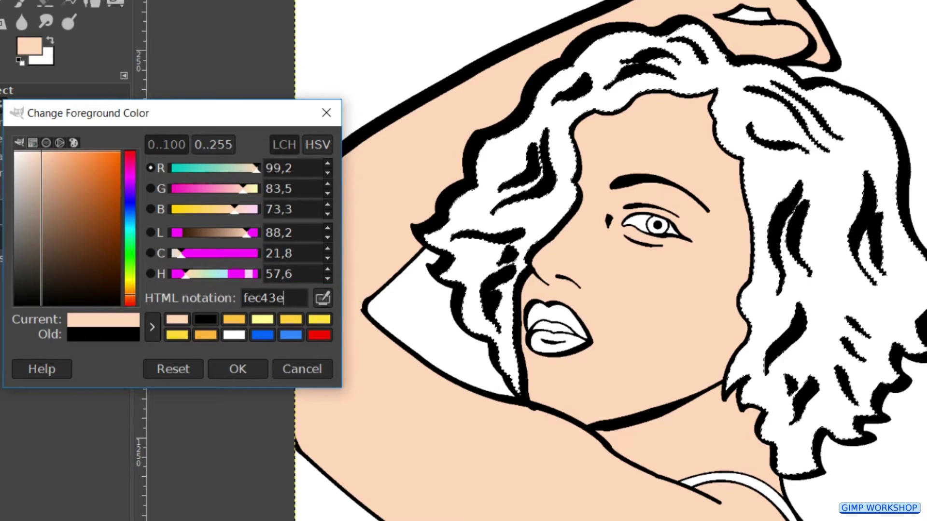
key(Return)
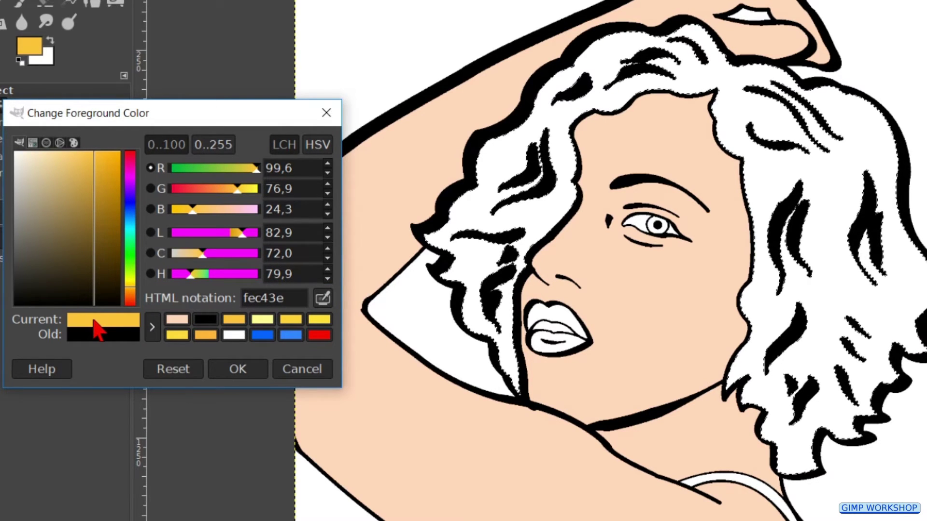
drag(94, 328, 465, 260)
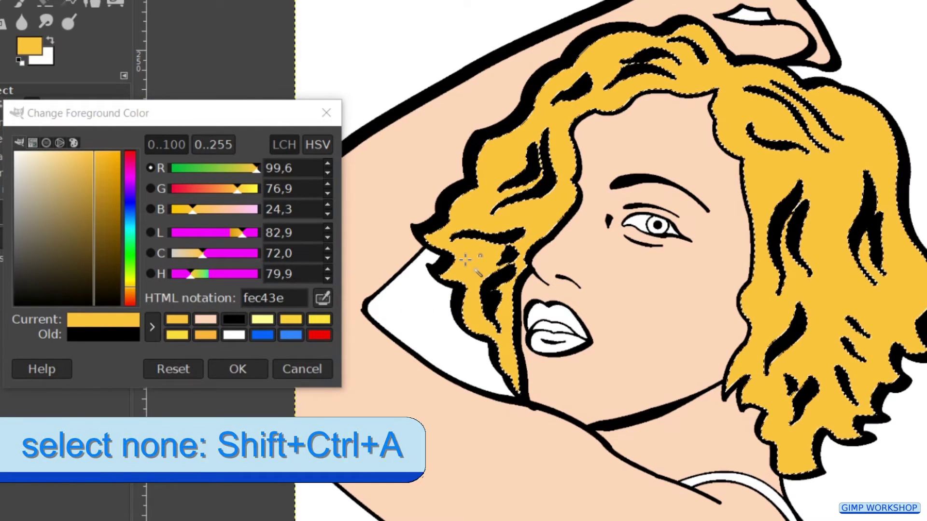
key(ctrl+shift+a)
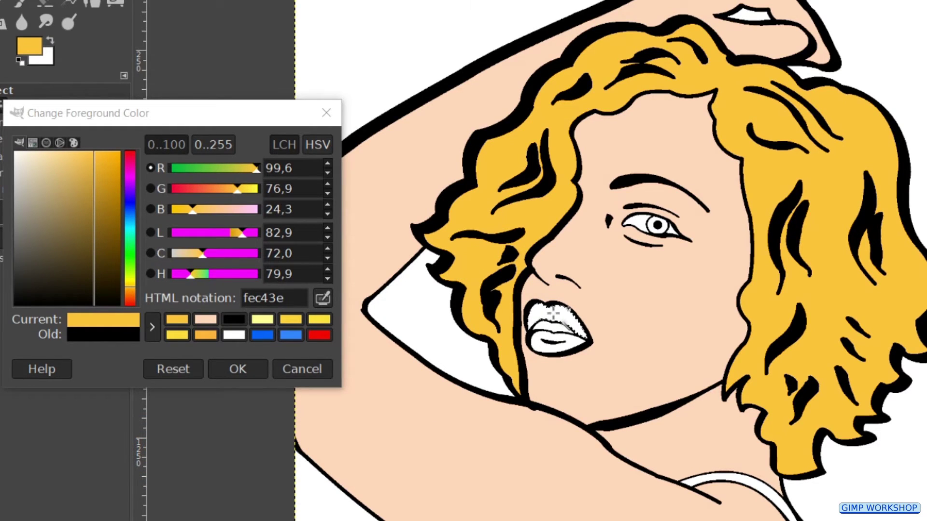
Step: Select the lips and shoulder strap, fill them with the foreground colour ff0000, and clear the selection
click(561, 345)
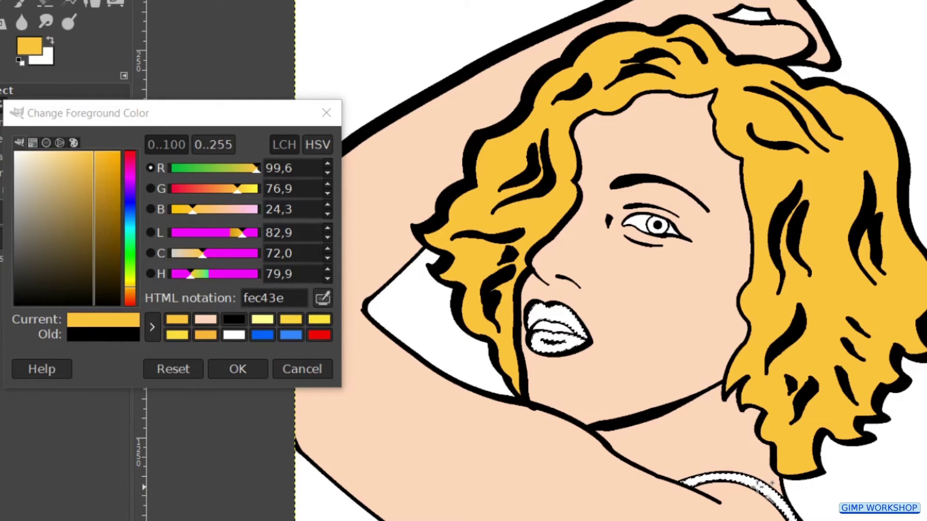
double_click(294, 298)
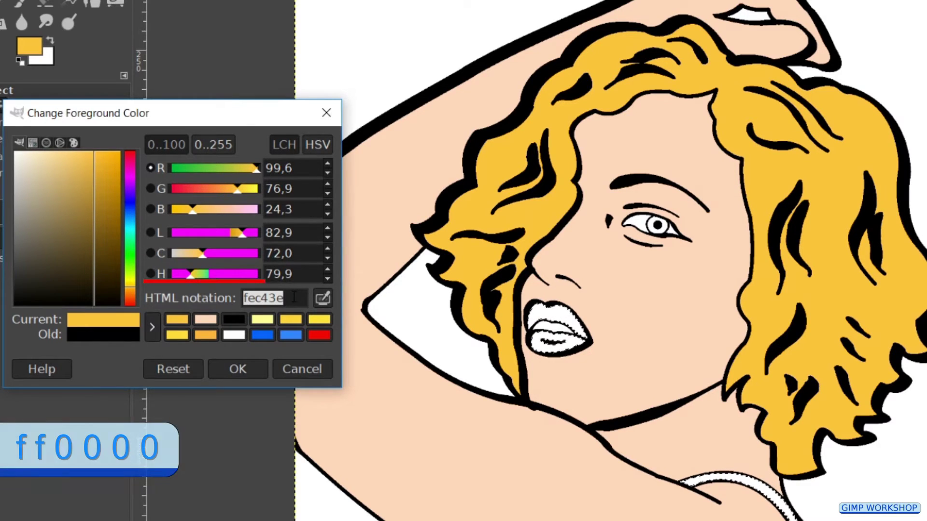
text(f)
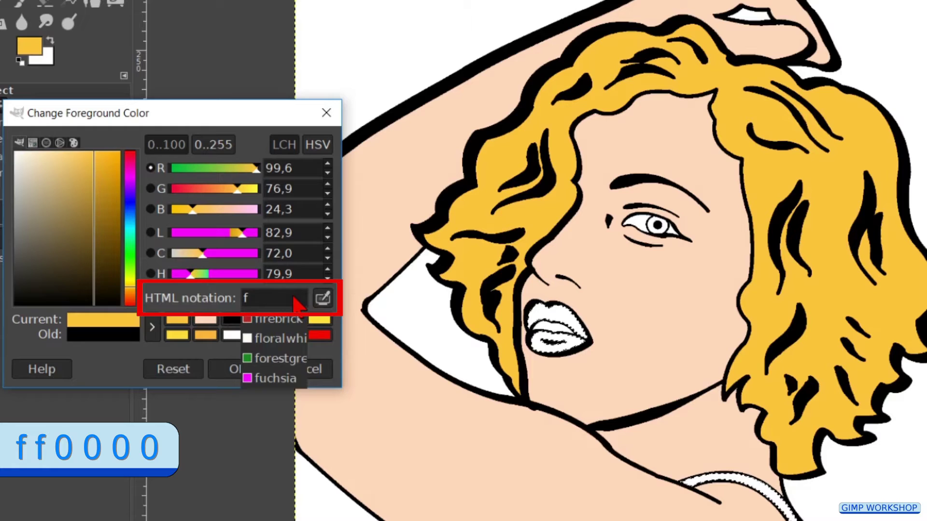
text(f)
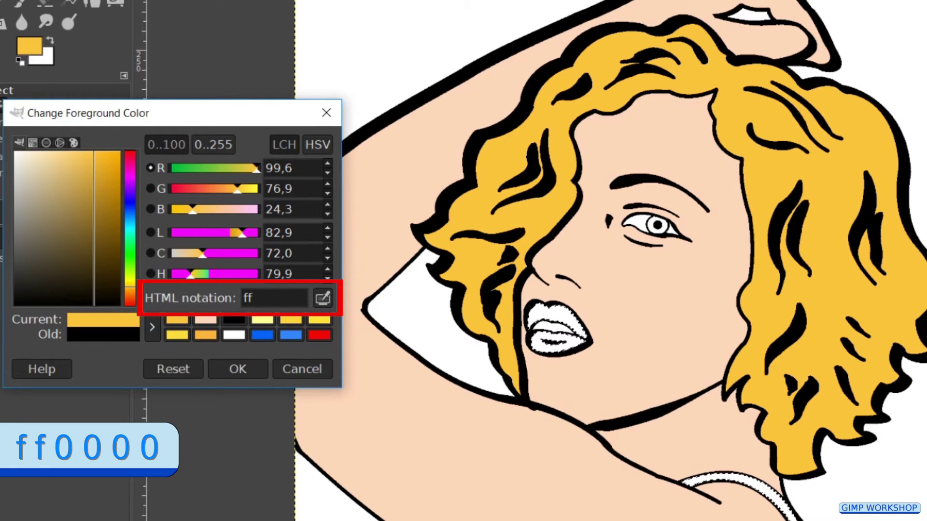
text(0)
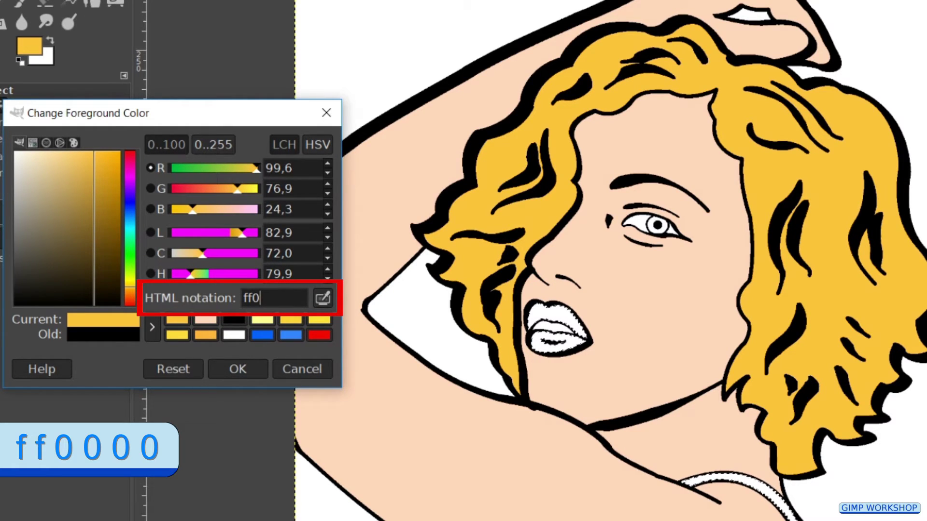
text(000)
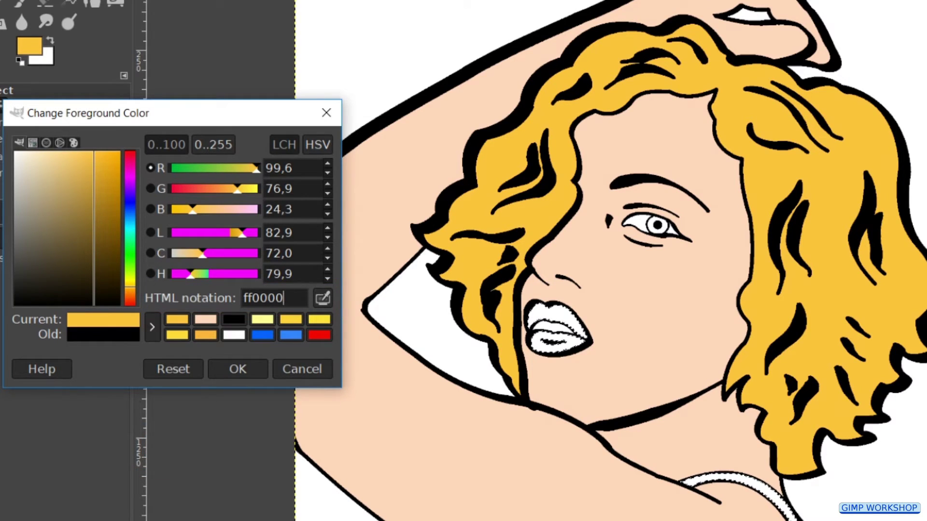
key(Return)
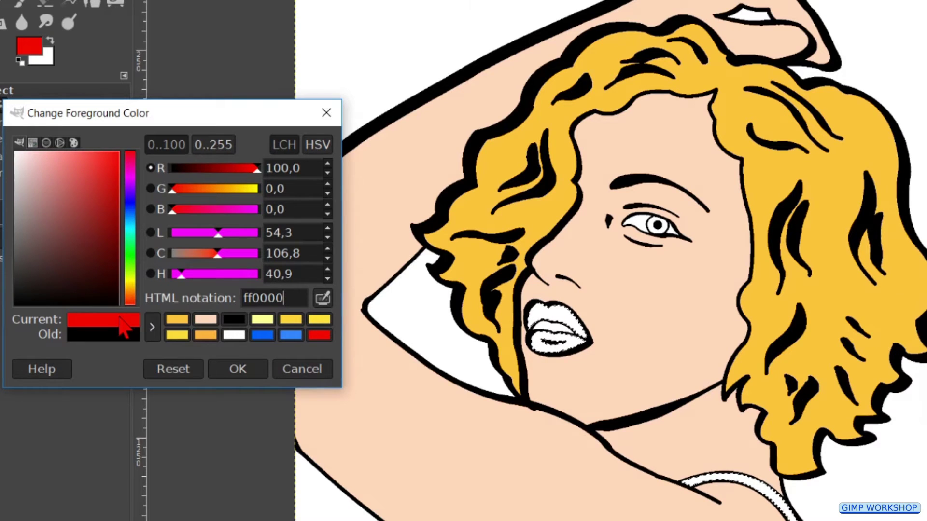
drag(123, 329, 416, 325)
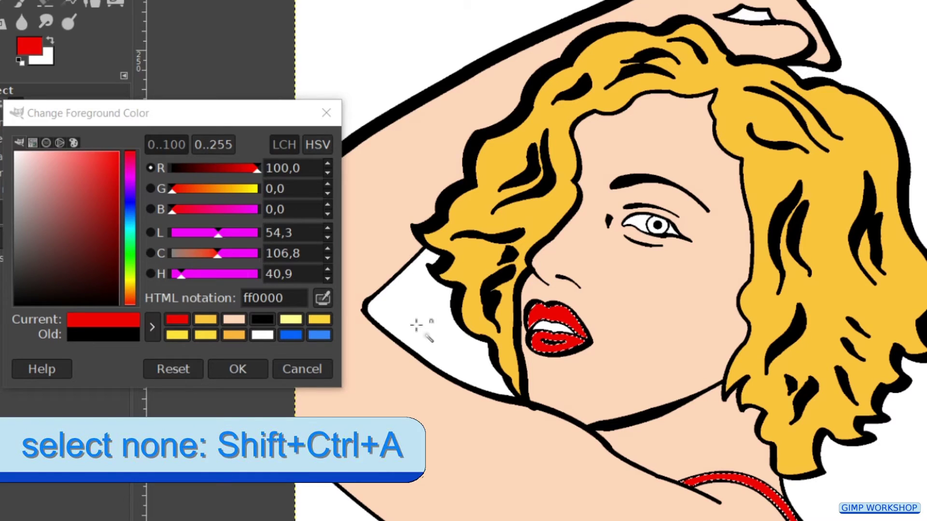
key(shift+ctrl+a)
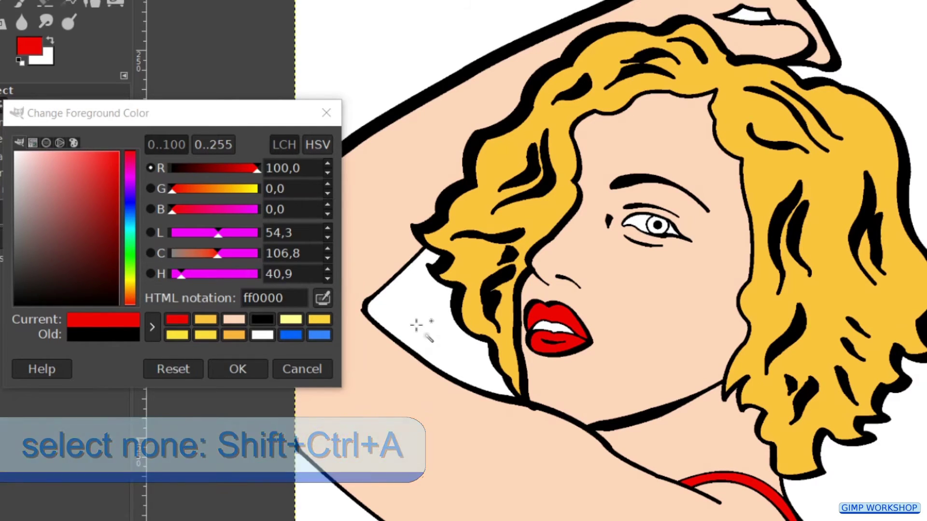
Step: Select all white background areas around the figure and the iris of the eye with Fuzzy Select
click(416, 325)
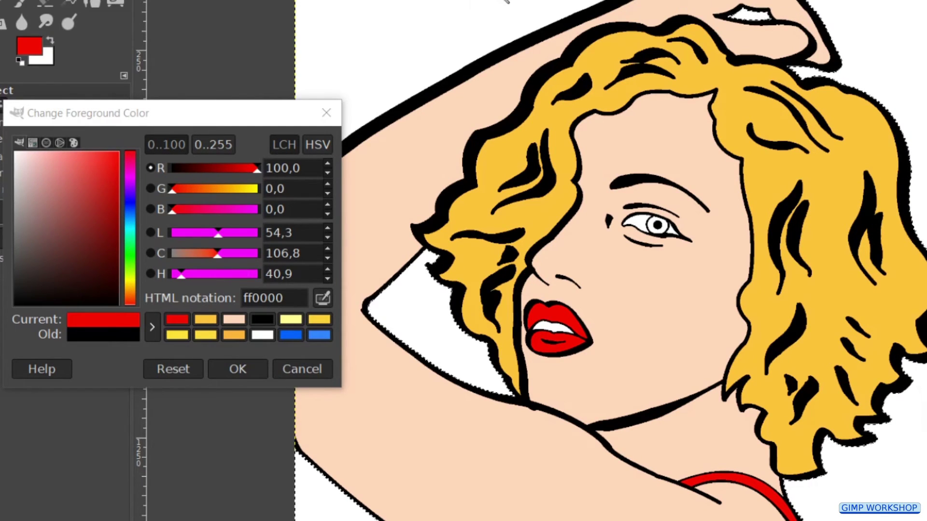
scroll(657, 225, up, 3)
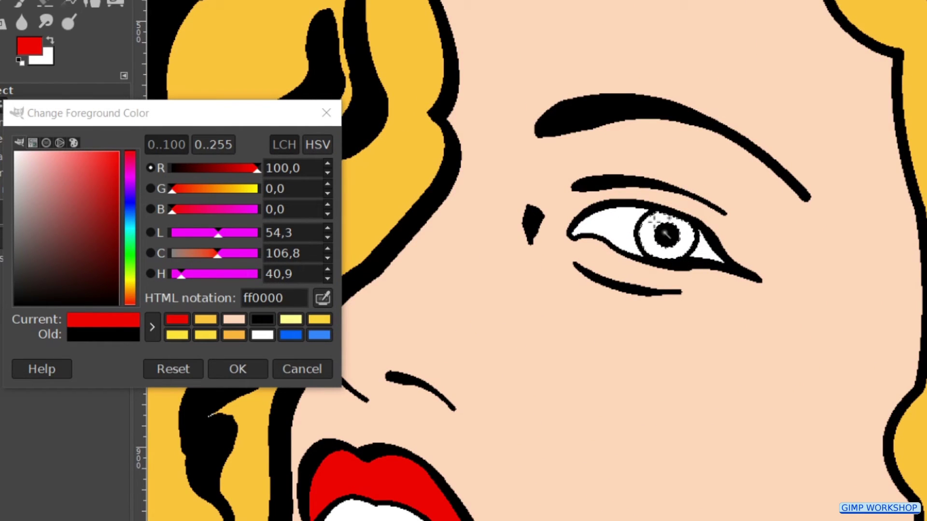
scroll(657, 223, down, 4)
scroll(662, 231, down, 1)
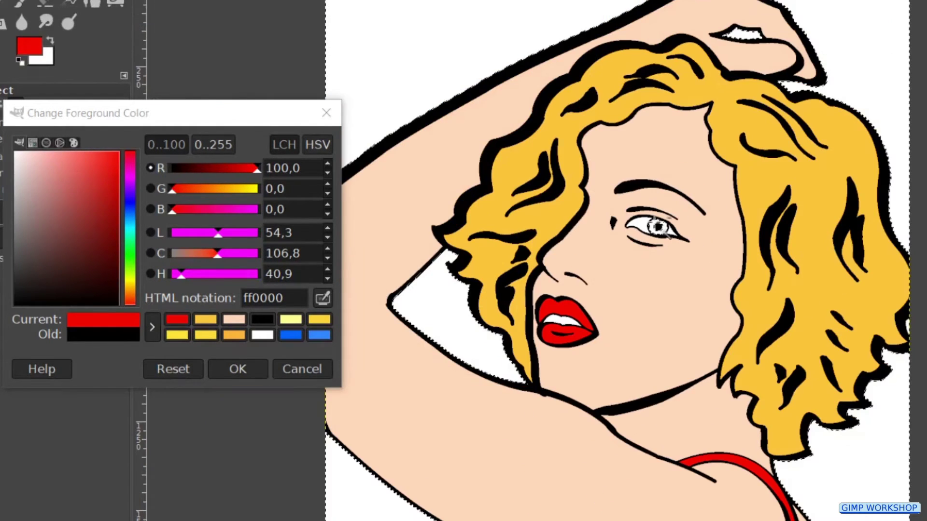
Step: Fill the selected background and iris with the foreground colour 0064ff and clear the selection
double_click(274, 298)
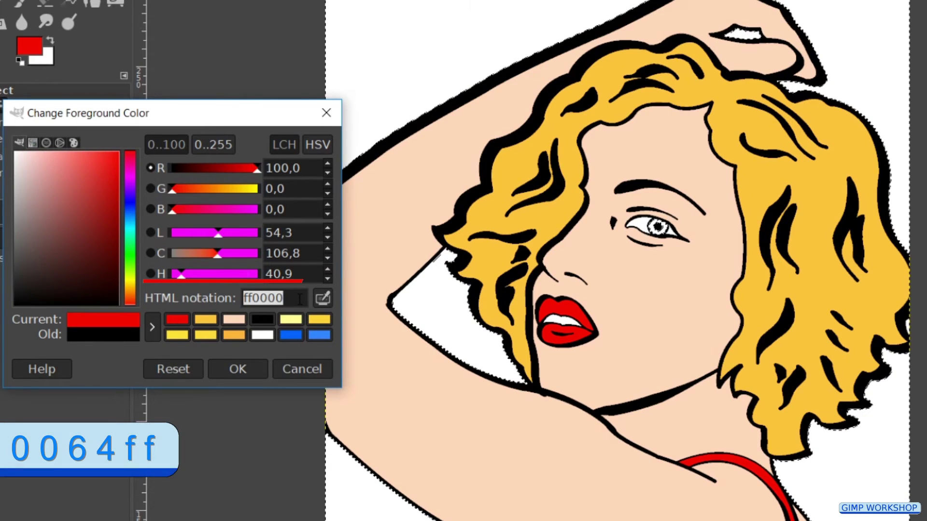
text(00)
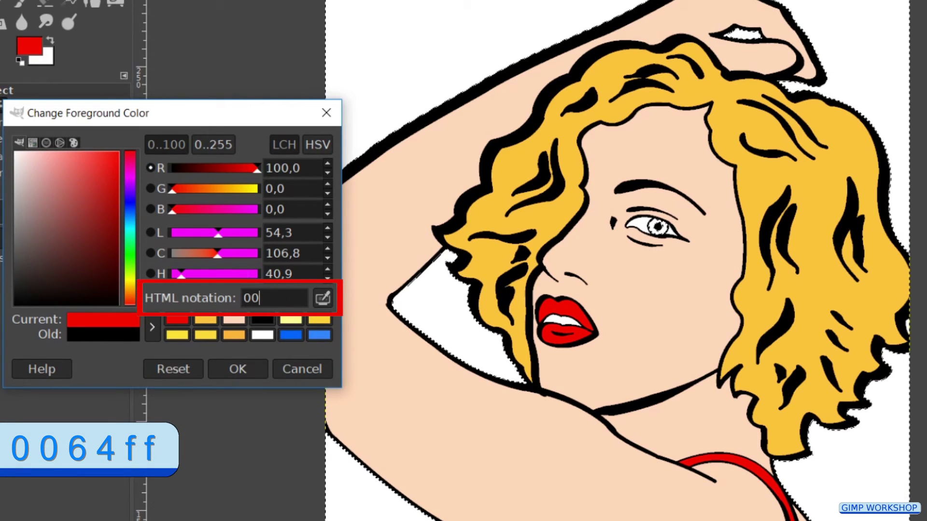
text(6)
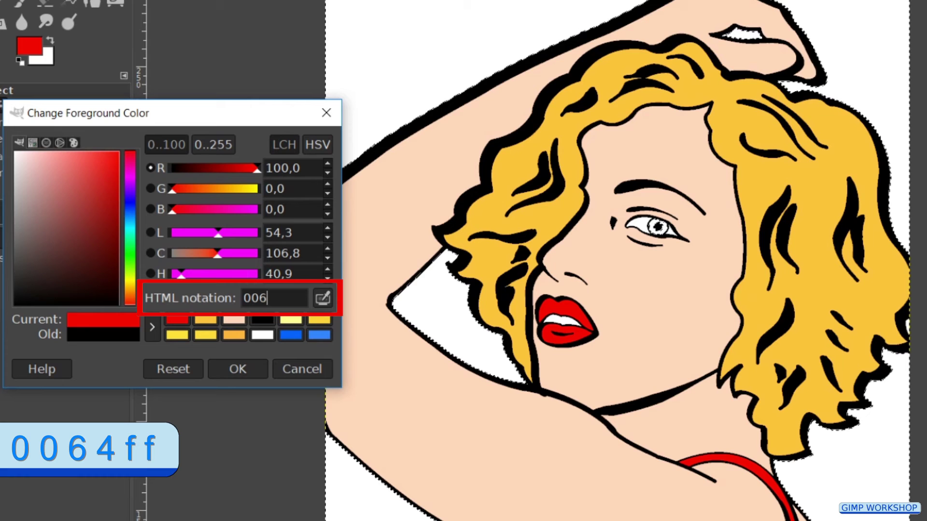
text(4)
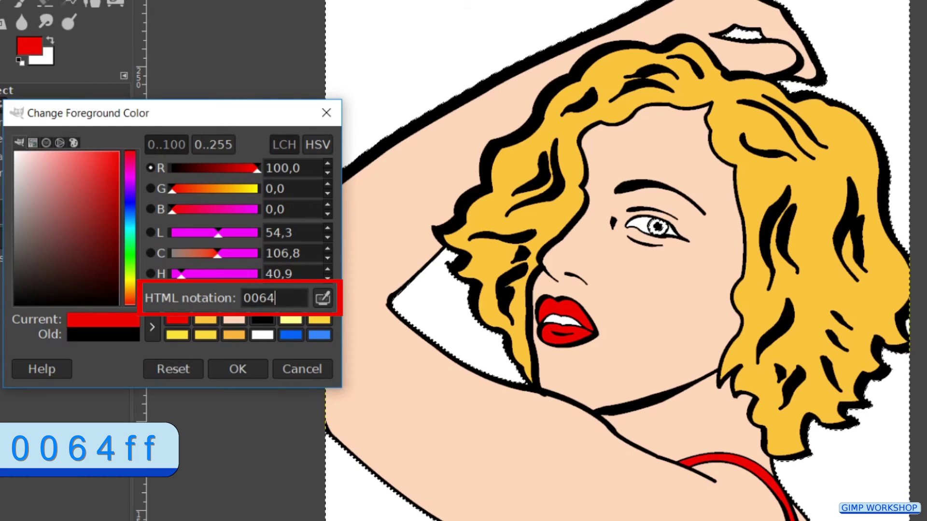
text(ff)
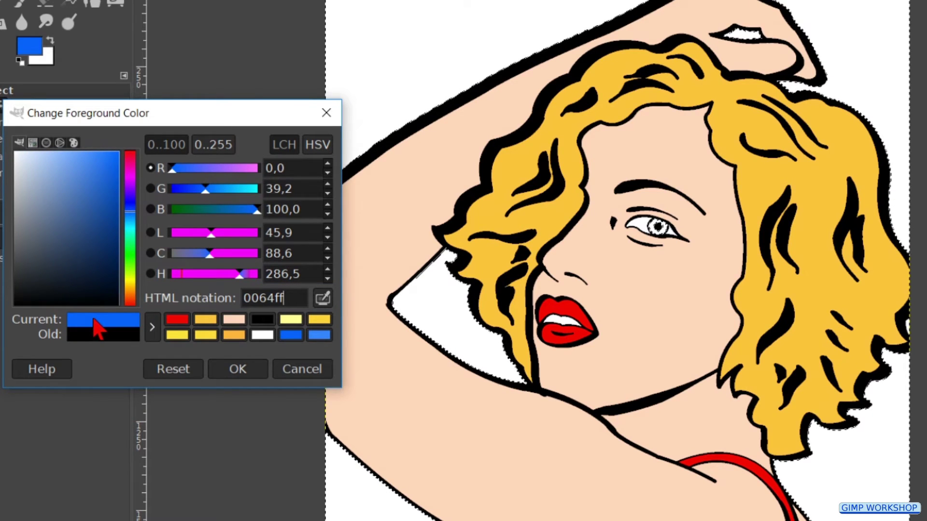
drag(93, 319, 359, 325)
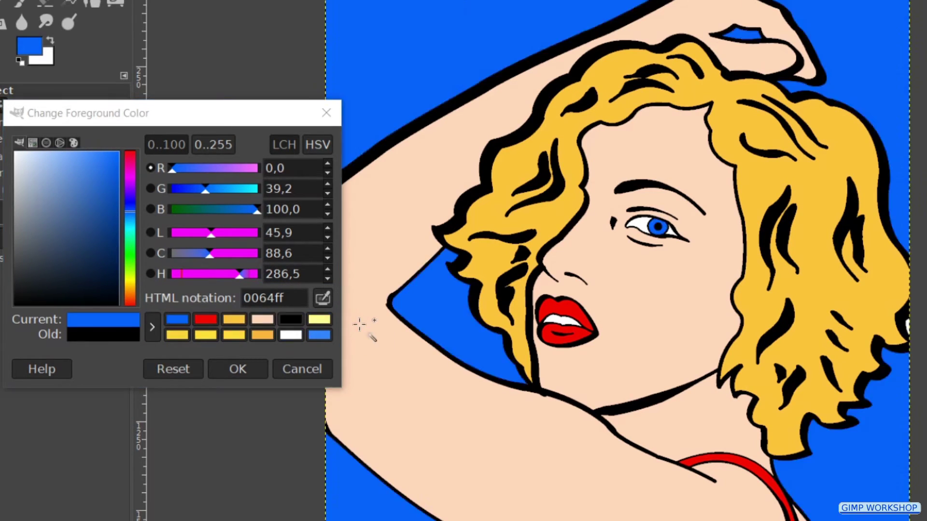
key(ctrl+shift+a)
Step: Select the black line on the lower lip and several black strokes in the hair as highlight areas
scroll(577, 335, up, 3)
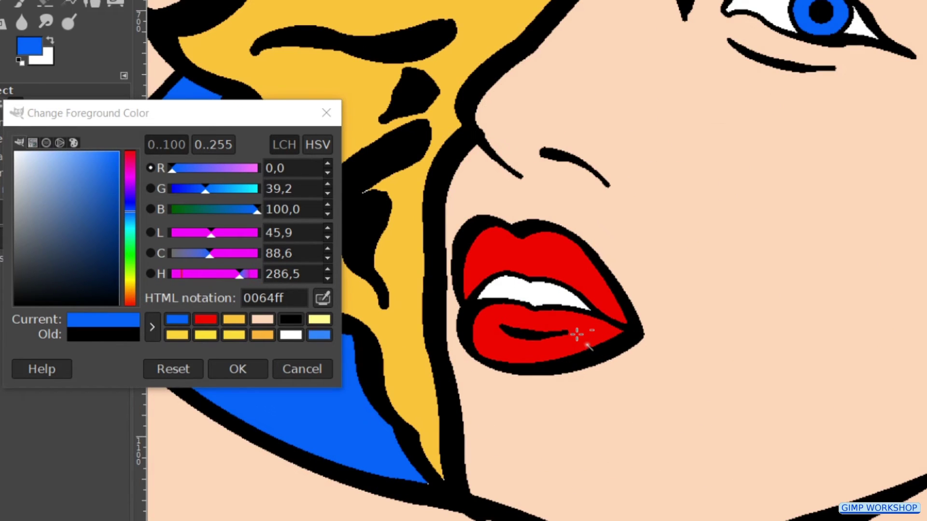
click(525, 333)
scroll(525, 333, down, 3)
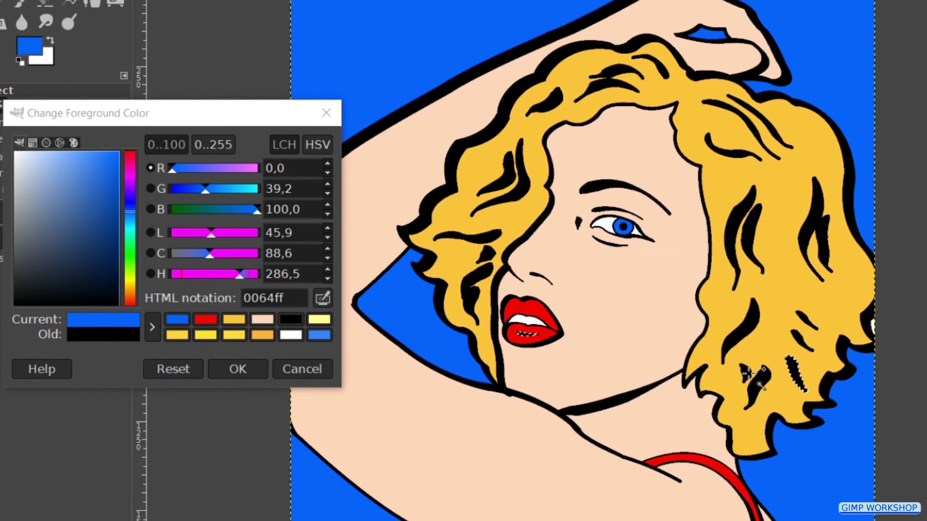
shift+click(748, 372)
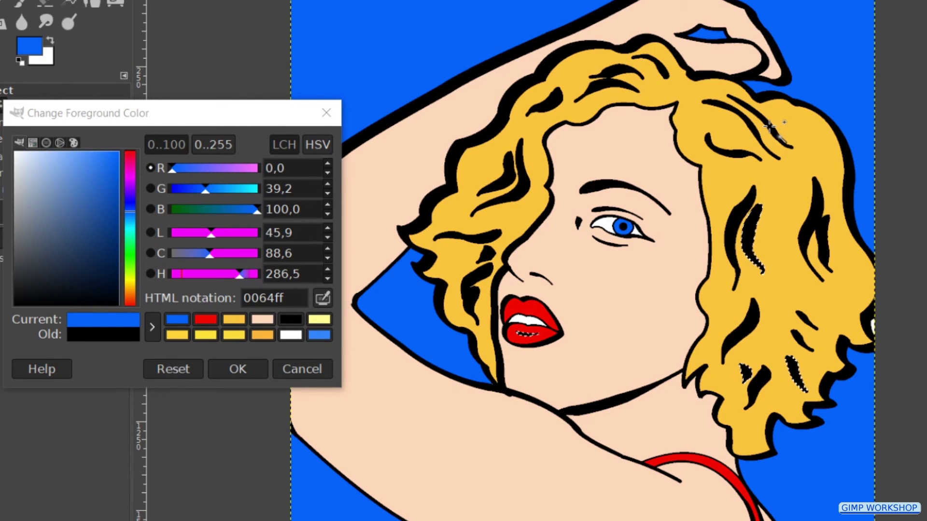
shift+click(657, 68)
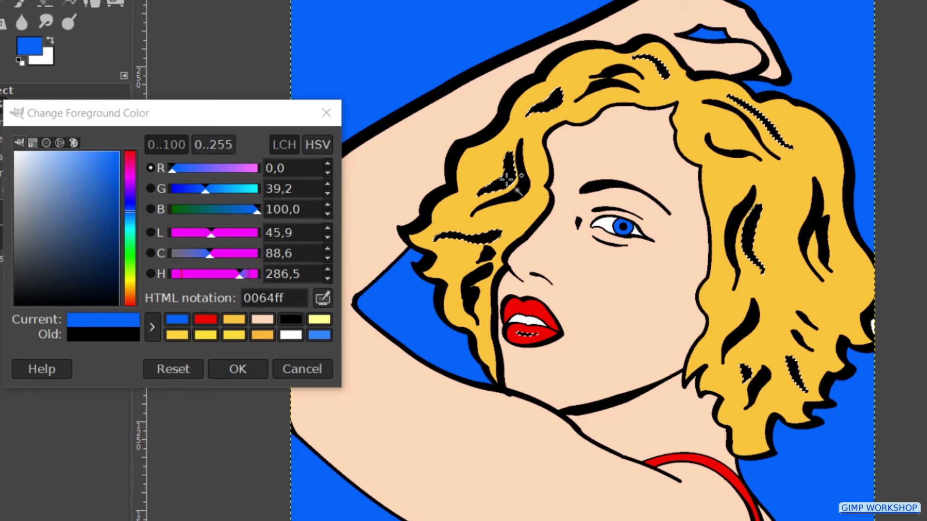
Step: Fill the selected lip and hair strokes with white ffffff, clear the selection, and close the colour dialog
click(86, 243)
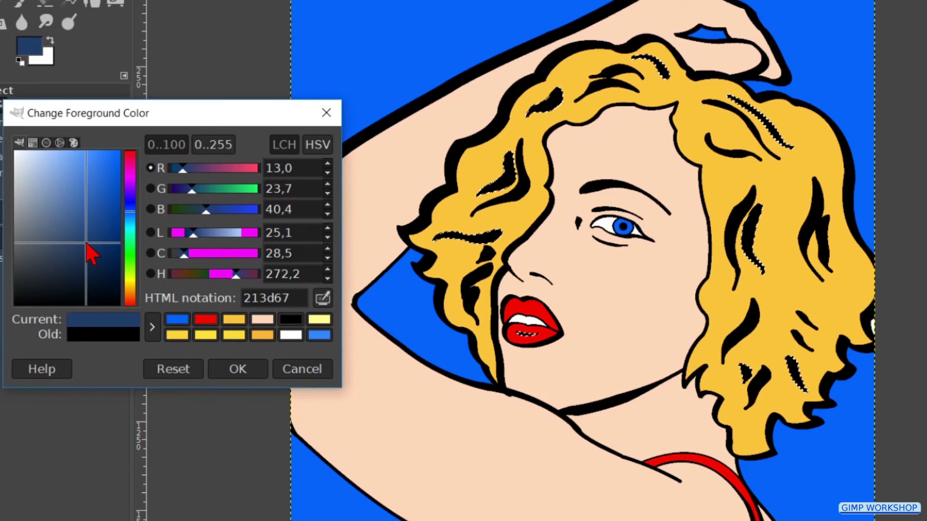
drag(87, 243, 8, 141)
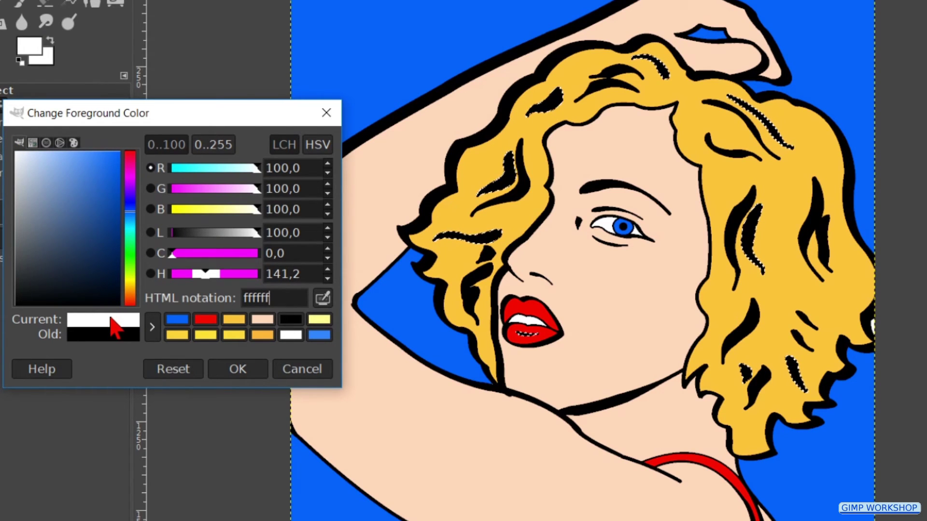
drag(114, 327, 395, 386)
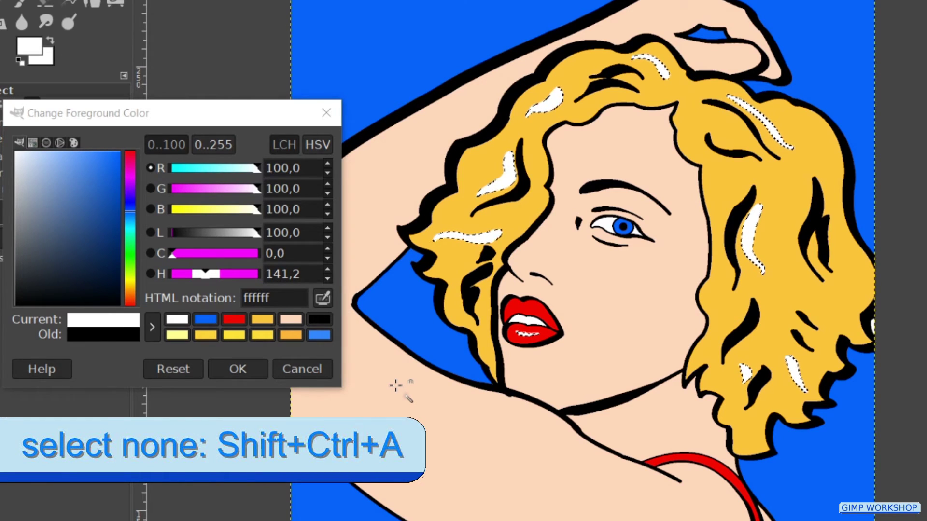
key(ctrl+shift+a)
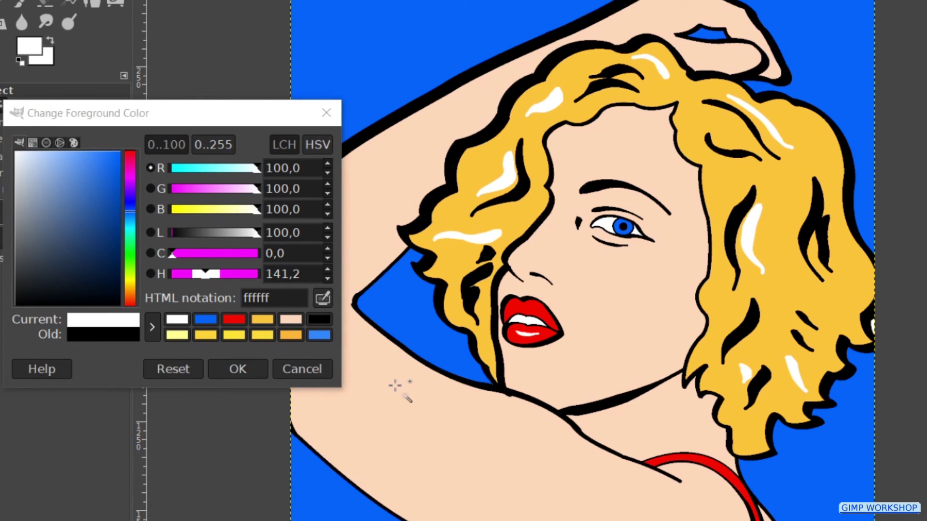
click(326, 114)
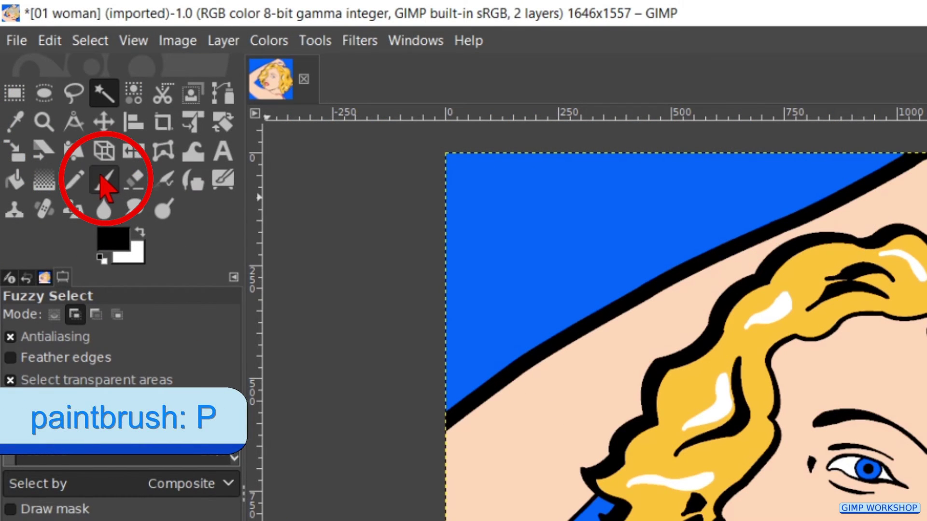
Step: Set up the Paintbrush with a size of 10 and swap the colours to make white the foreground
click(102, 181)
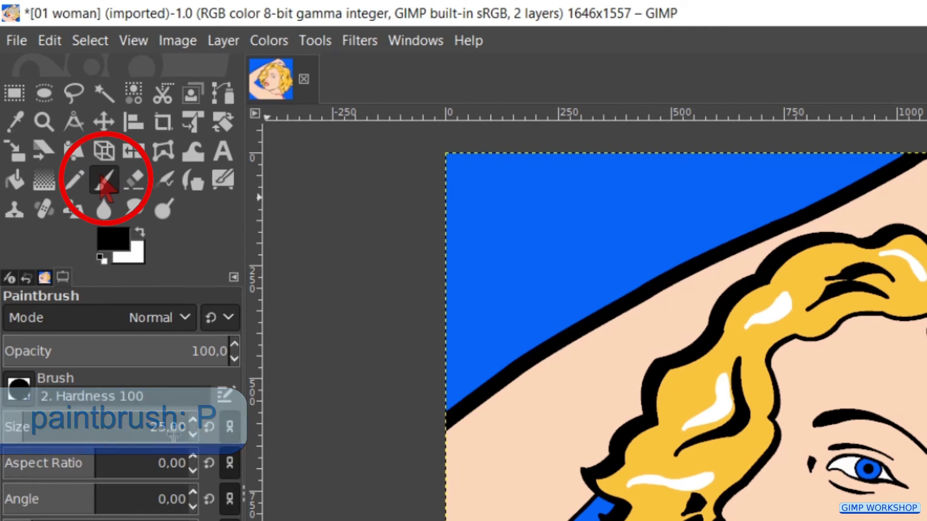
double_click(177, 427)
triple_click(178, 427)
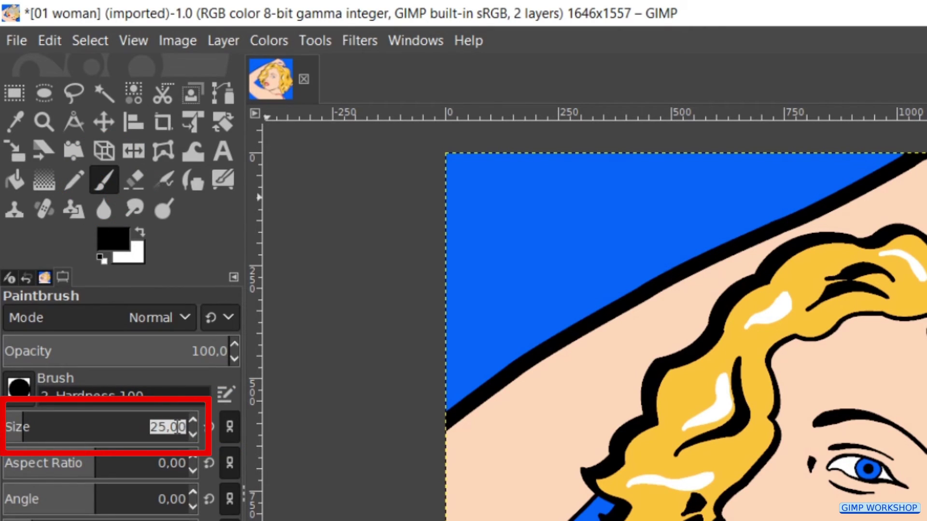
text(10)
key(Return)
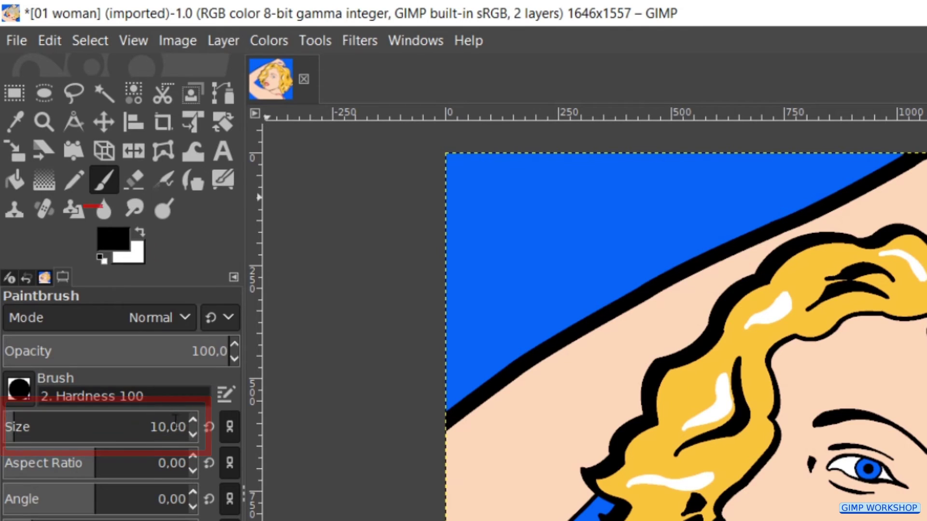
click(140, 231)
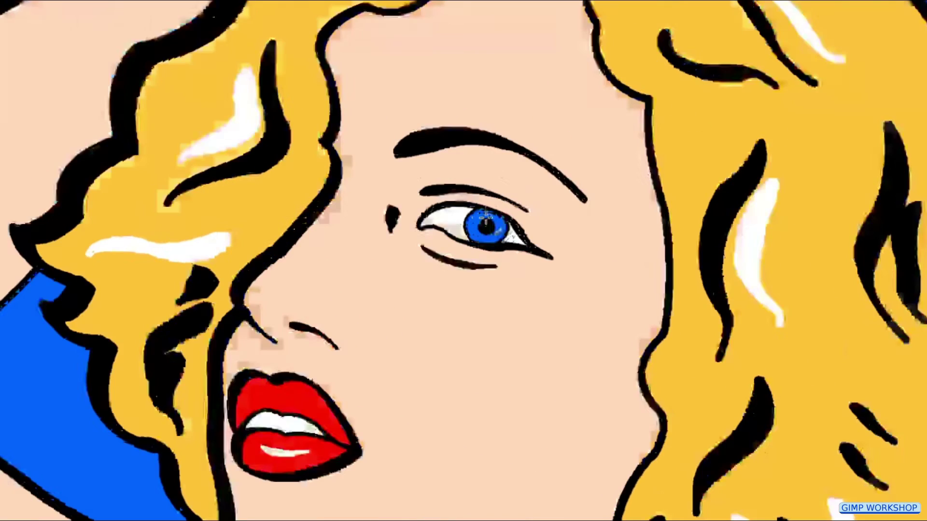
Step: Paint a small white highlight dot at the edge of the pupil
scroll(486, 218, up, 2)
click(500, 241)
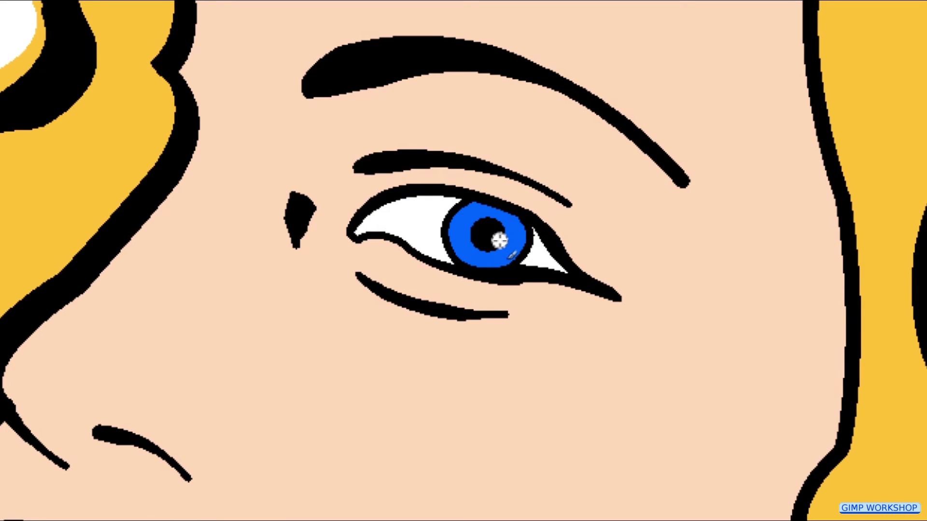
click(500, 243)
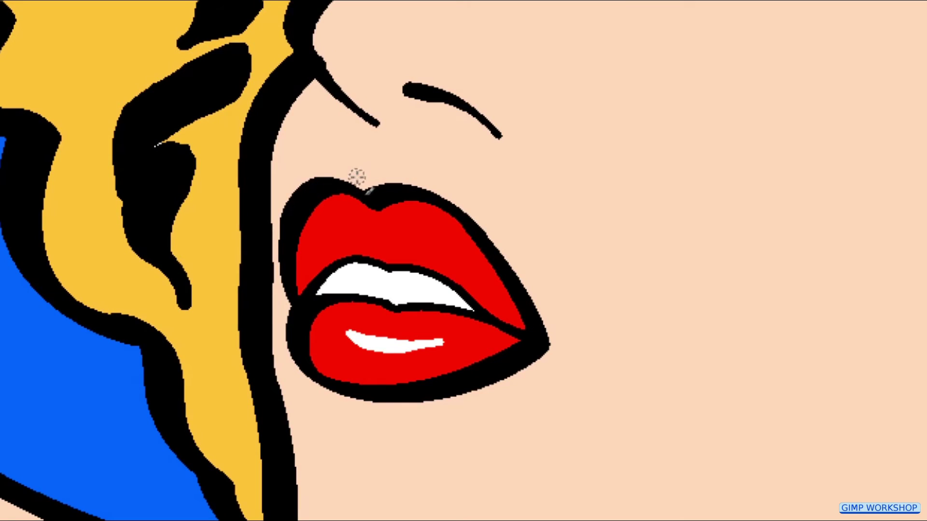
Step: Paint two short white highlight strokes on the upper lip, one on each side of its central dip
click(350, 230)
drag(350, 230, 338, 232)
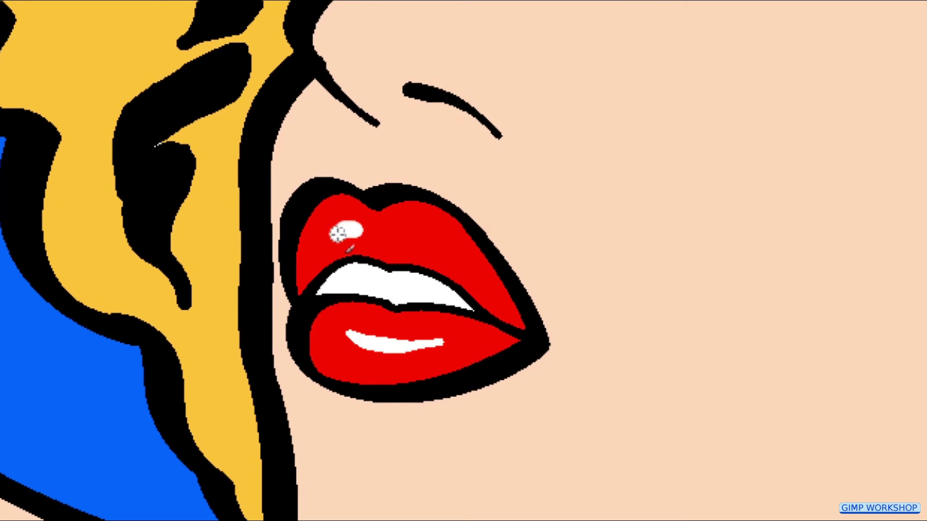
mouse_move(400, 231)
mouse_down()
mouse_move(449, 244)
mouse_move(408, 229)
mouse_move(445, 243)
mouse_up()
key(ctrl+z)
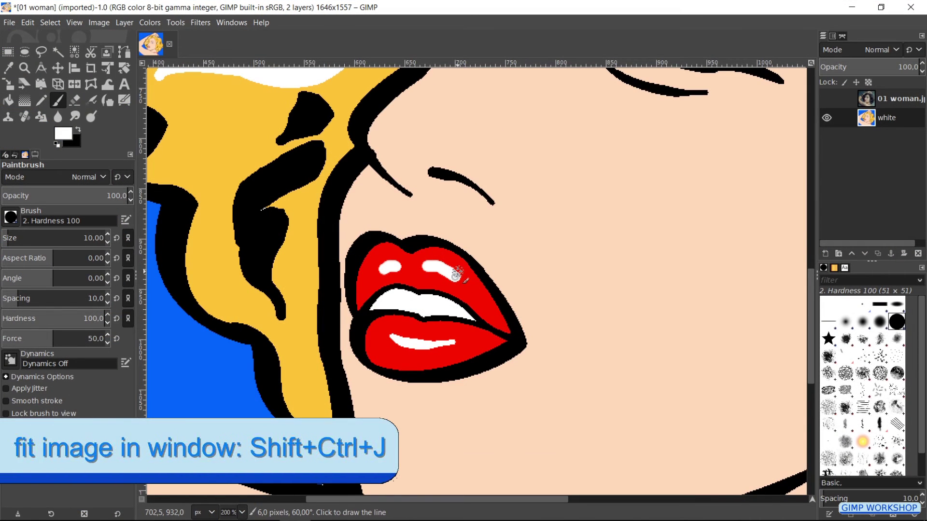
Step: Select all skin areas of the arms, face, neck and shoulder with Fuzzy Select in add-to-selection mode
key(shift+ctrl+j)
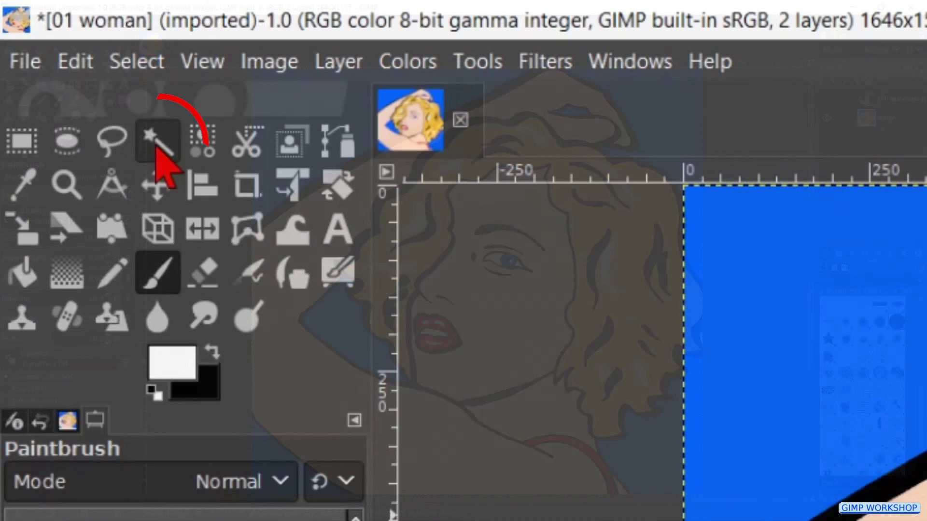
click(155, 145)
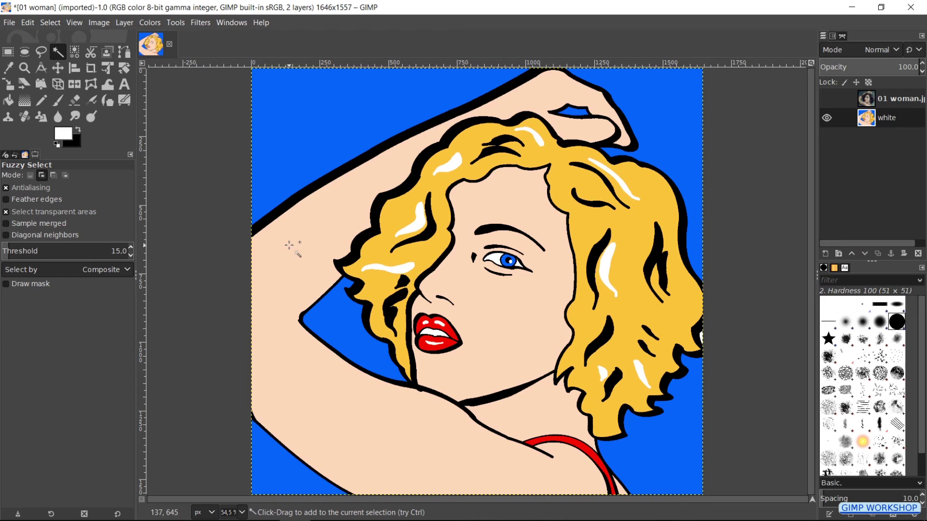
click(293, 246)
click(507, 320)
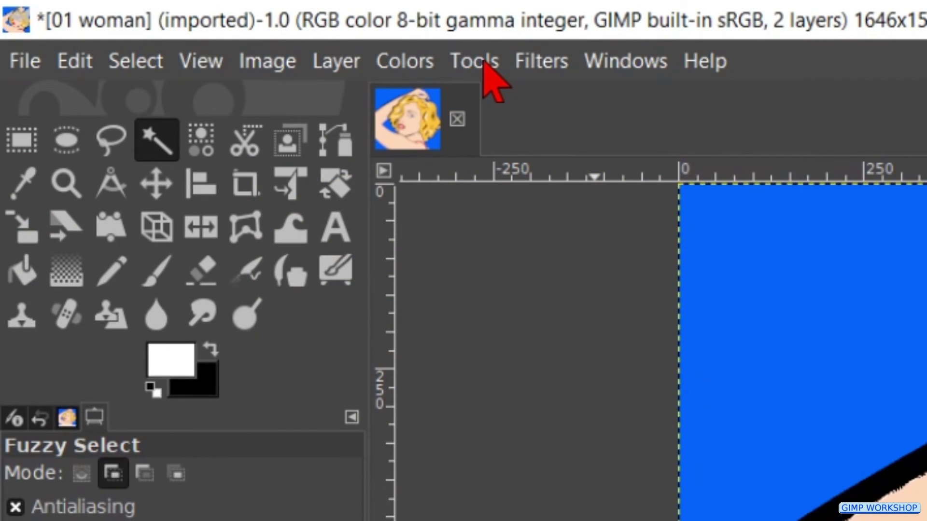
Step: Open a GEGL Operation for the selected skin and choose Newsprint (newsprint) as the operation
click(485, 62)
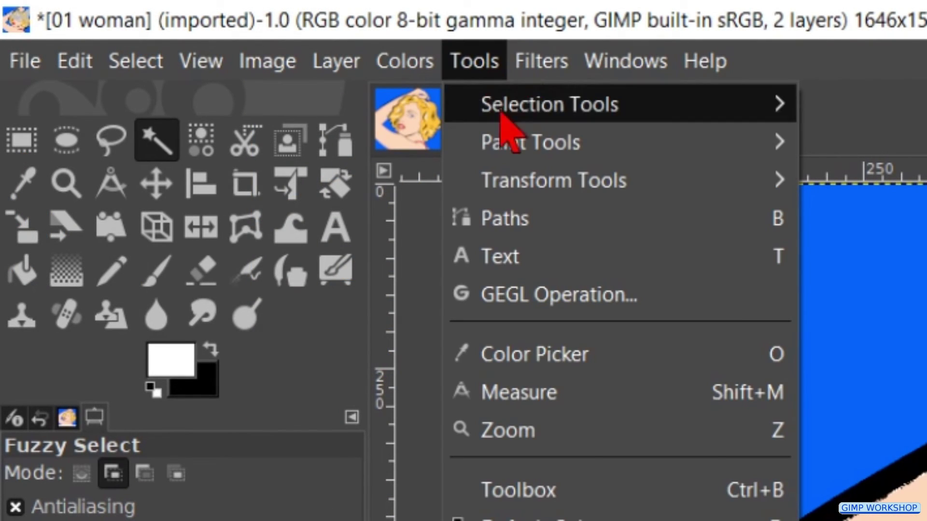
click(553, 295)
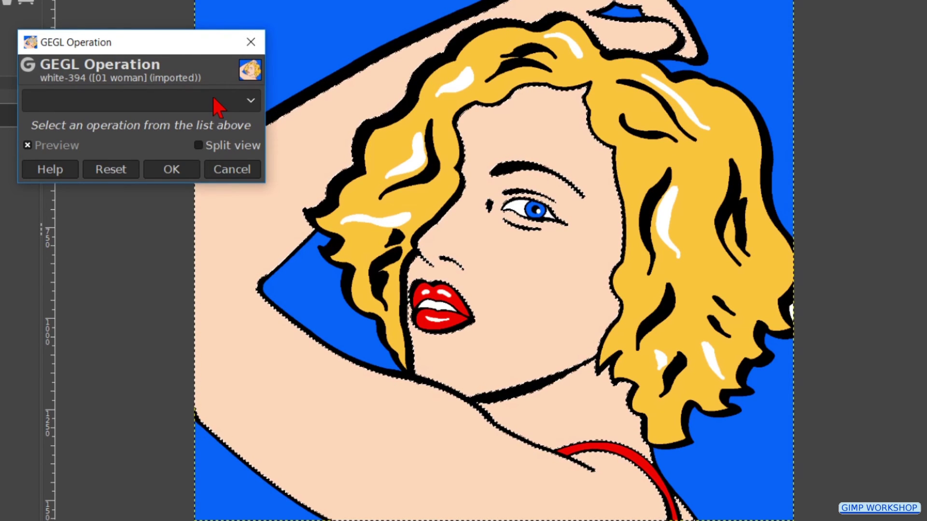
click(213, 100)
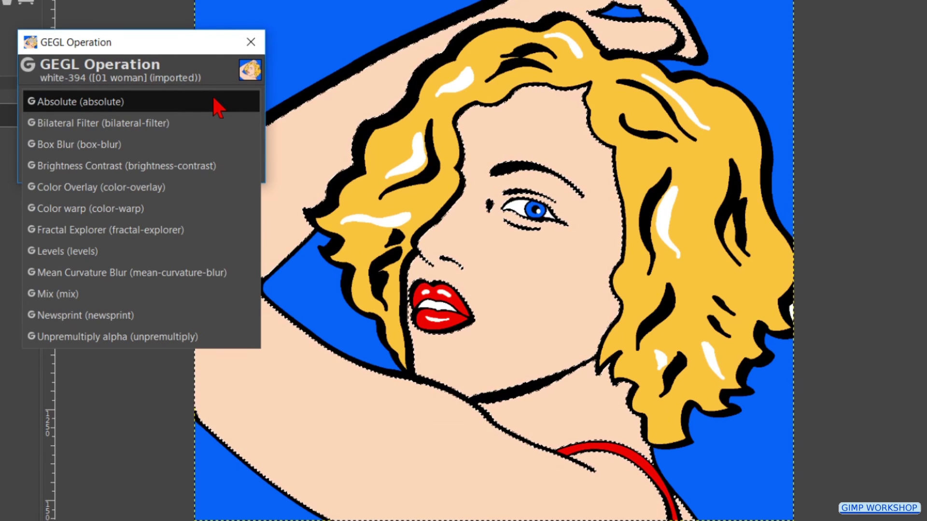
click(111, 316)
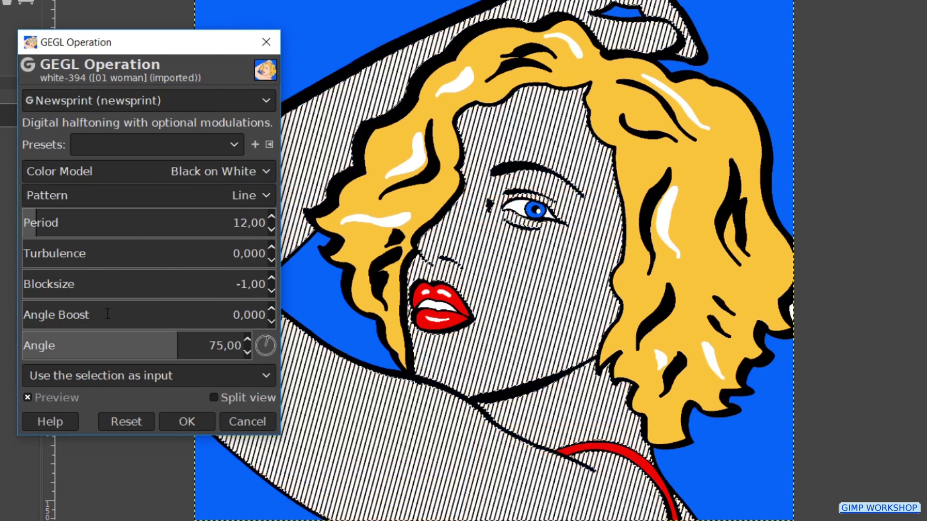
Step: Apply Newsprint to the skin with the RGB colour model and PSSquare (or Euclidian) dot pattern, and clear the selection
click(225, 174)
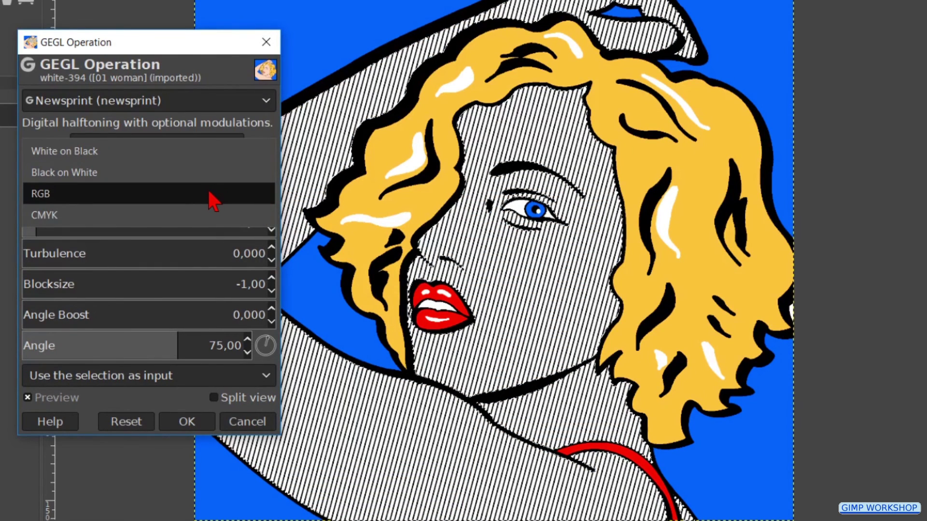
click(212, 195)
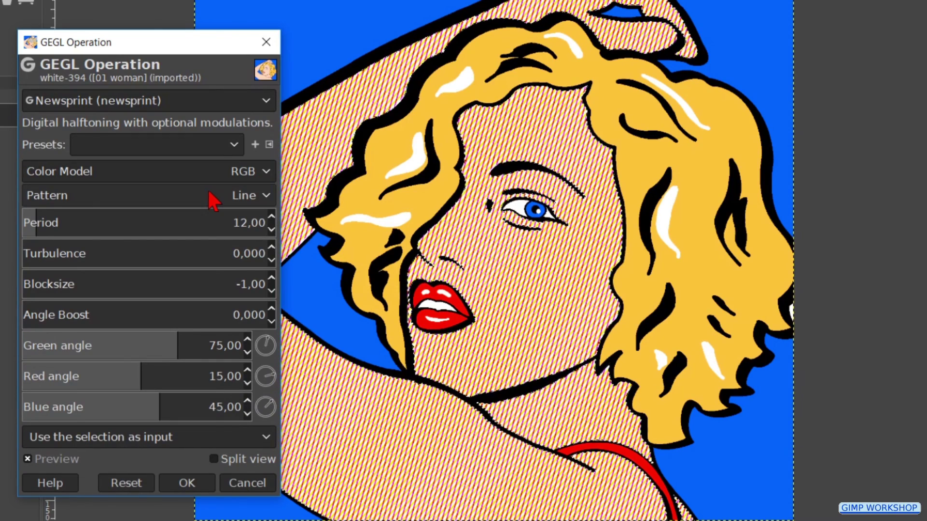
click(212, 199)
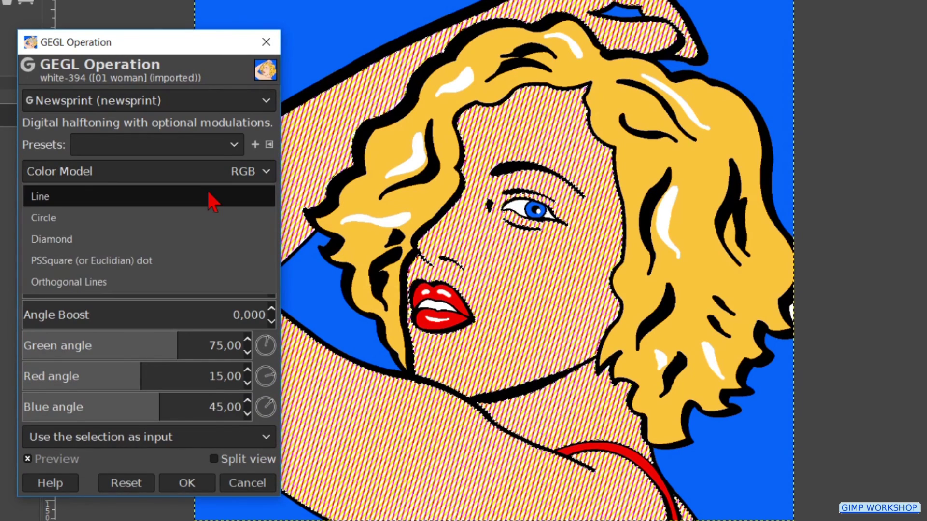
click(146, 261)
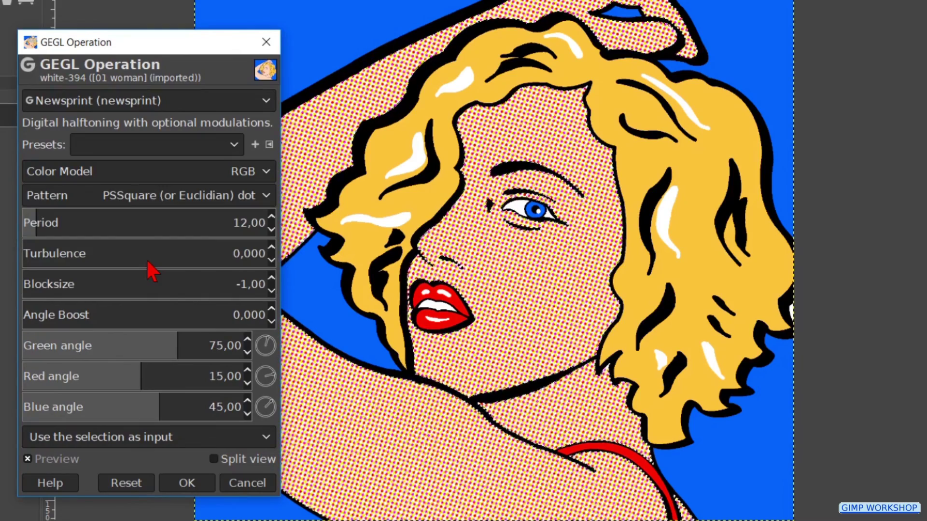
click(187, 484)
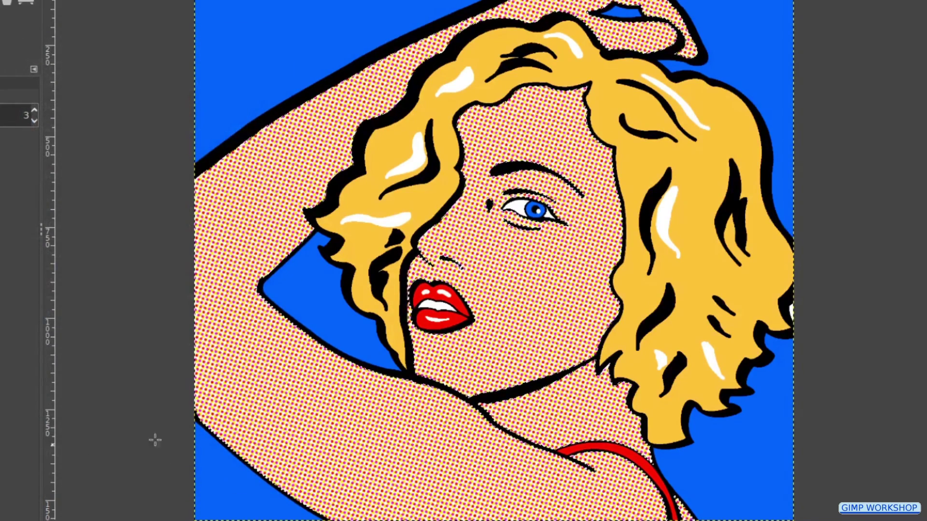
key(shift+ctrl+a)
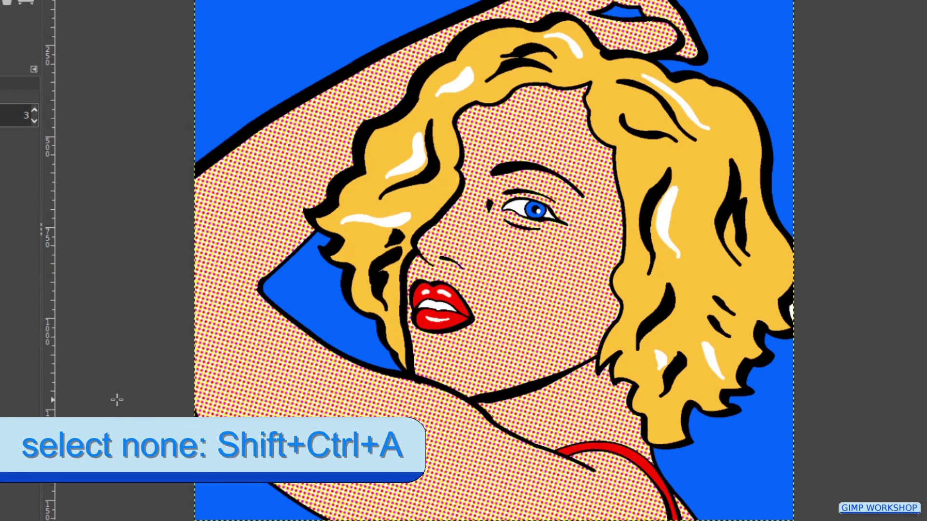